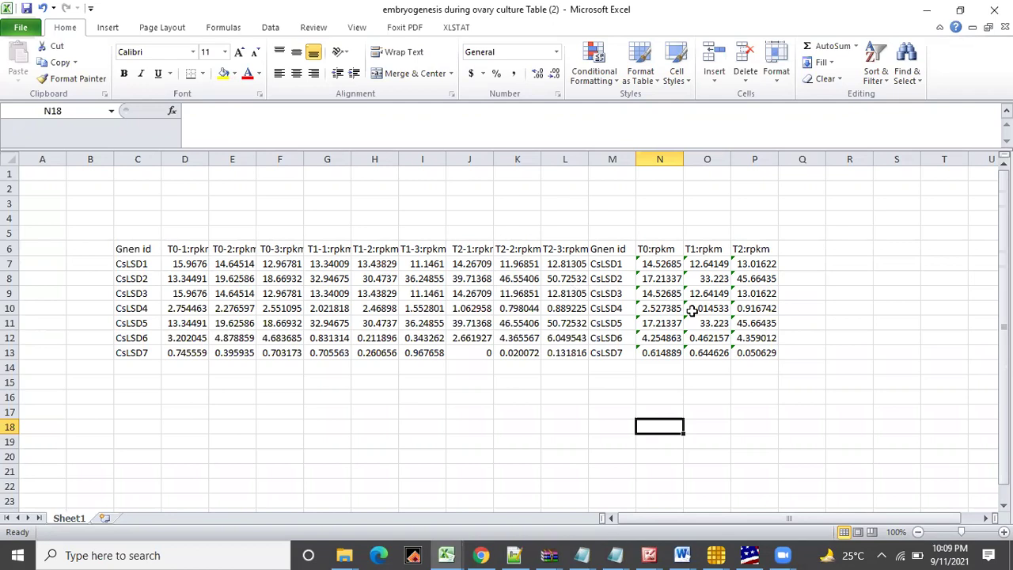
# Remove the space from the gene id header in C6 so it reads "Gnenid"
pyautogui.doubleClick(143, 250)
pyautogui.press('BackSpace')
pyautogui.click(227, 417)
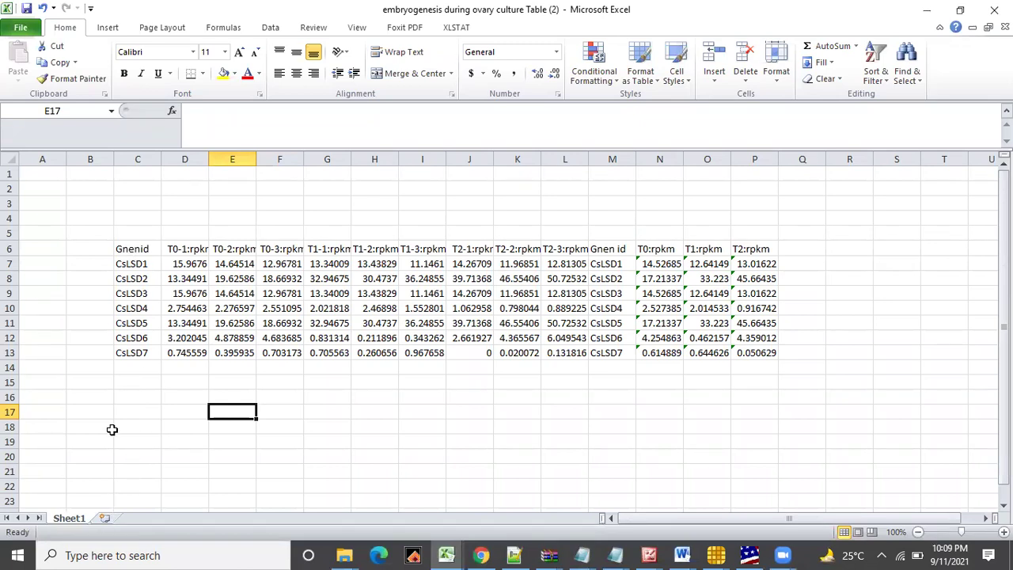
pyautogui.press('Right')
pyautogui.press('Down')
pyautogui.press('Down')
pyautogui.press('Down')
pyautogui.press('Down')
pyautogui.press('Down')
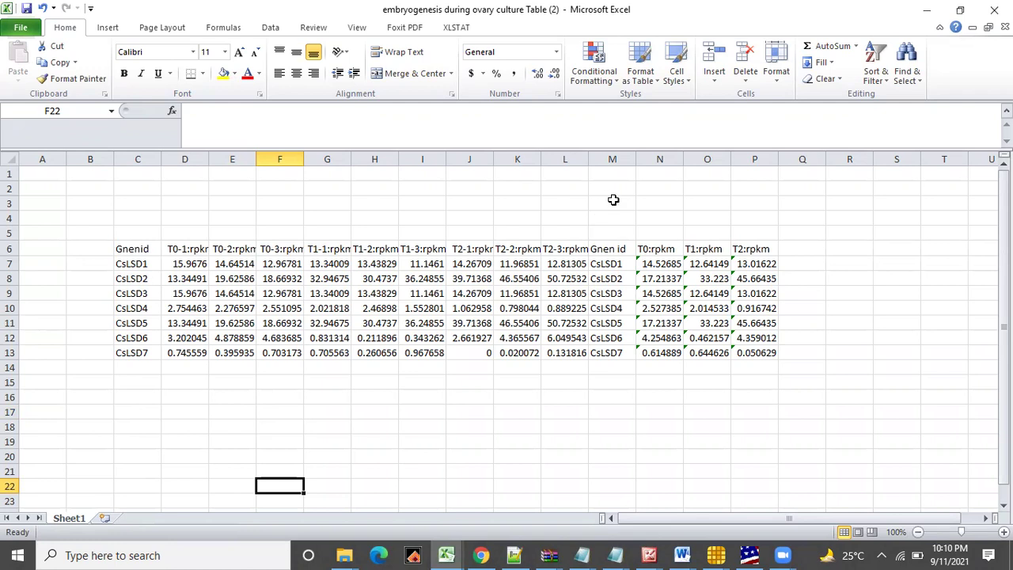
# Move the gene id and T0, T1, T2 rpkm average columns M to P so they start at column S
pyautogui.moveTo(617, 159); pyautogui.dragTo(753, 182)
pyautogui.rightClick(770, 197)
pyautogui.click(780, 197)
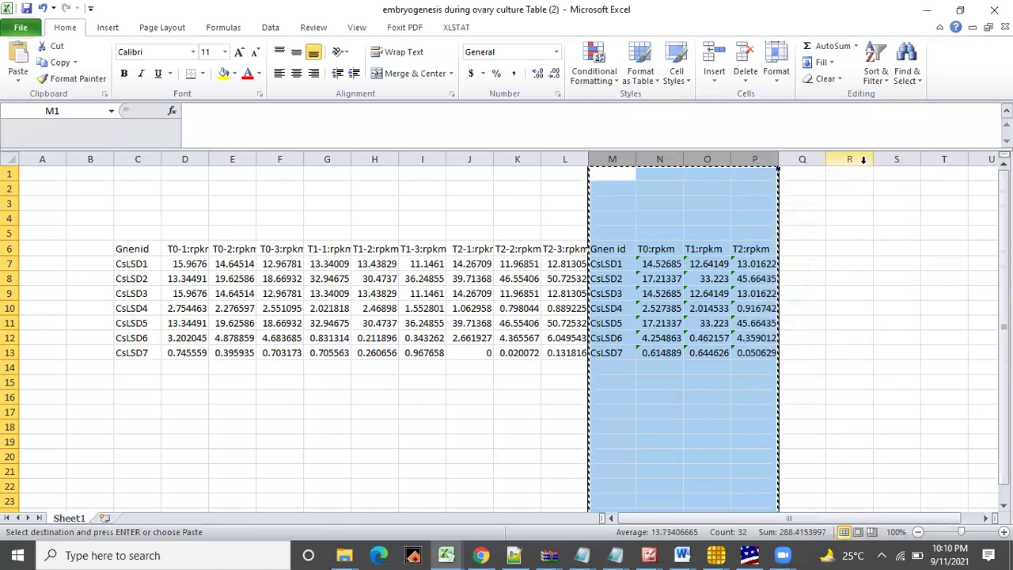
pyautogui.click(904, 158)
pyautogui.rightClick(905, 158)
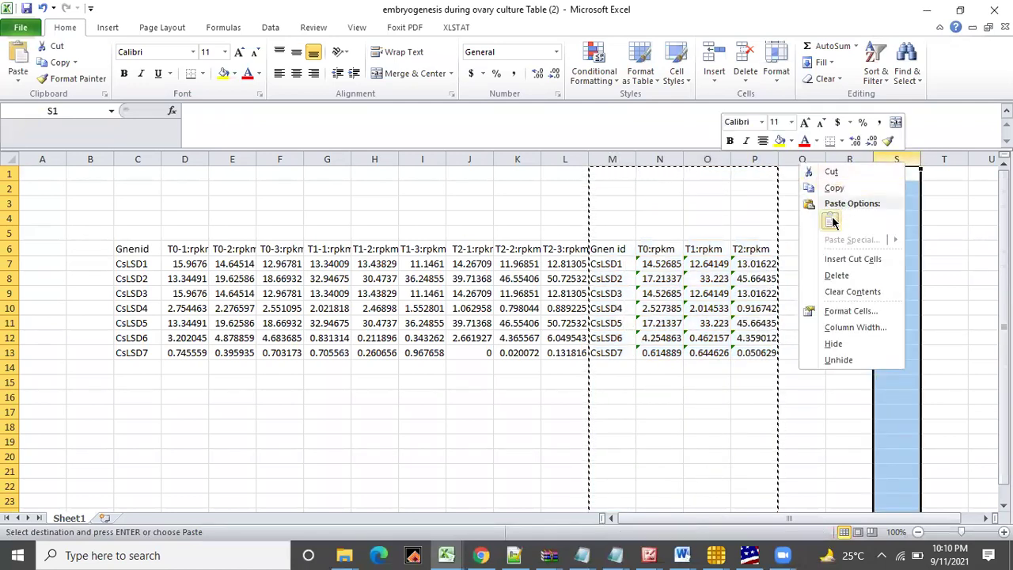
pyautogui.click(831, 221)
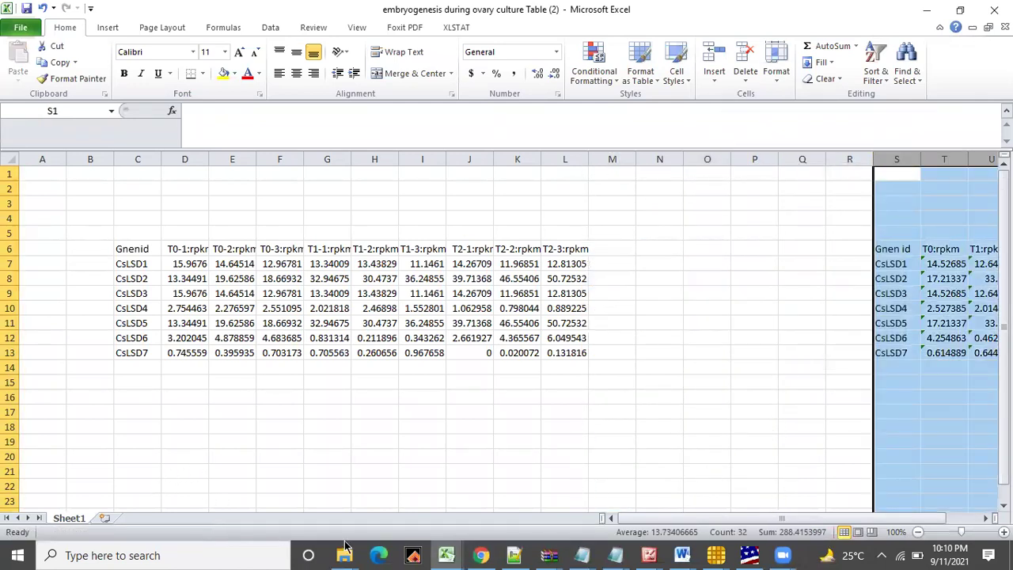
# Download the newly forwarded embryogenesis spreadsheet from the GWA-LSD1 Cucumber WhatsApp chat in Chrome and open it in Excel for editing
pyautogui.click(484, 555)
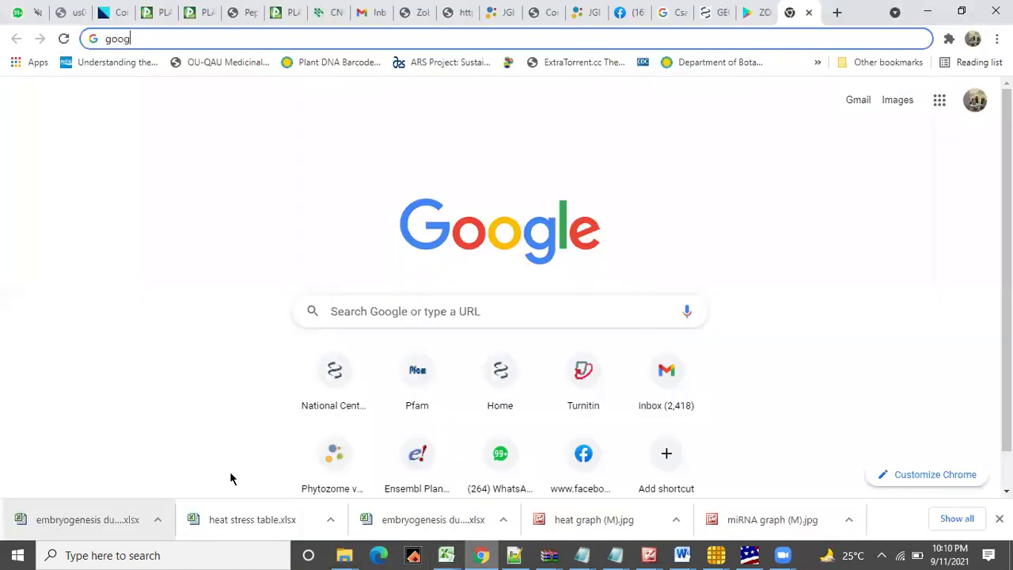
pyautogui.hotkey('ctrl', '1')
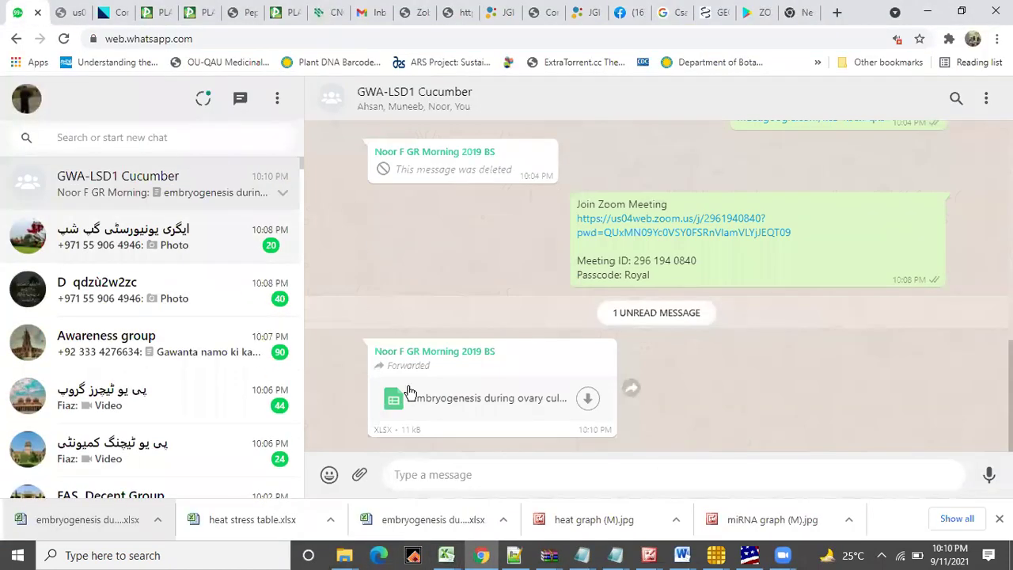
pyautogui.click(588, 400)
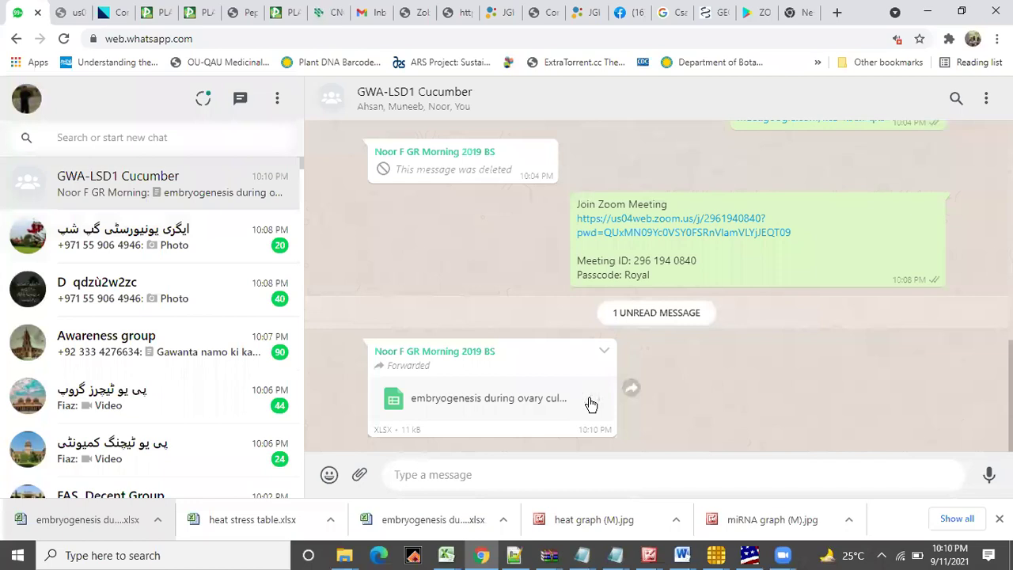
pyautogui.click(68, 522)
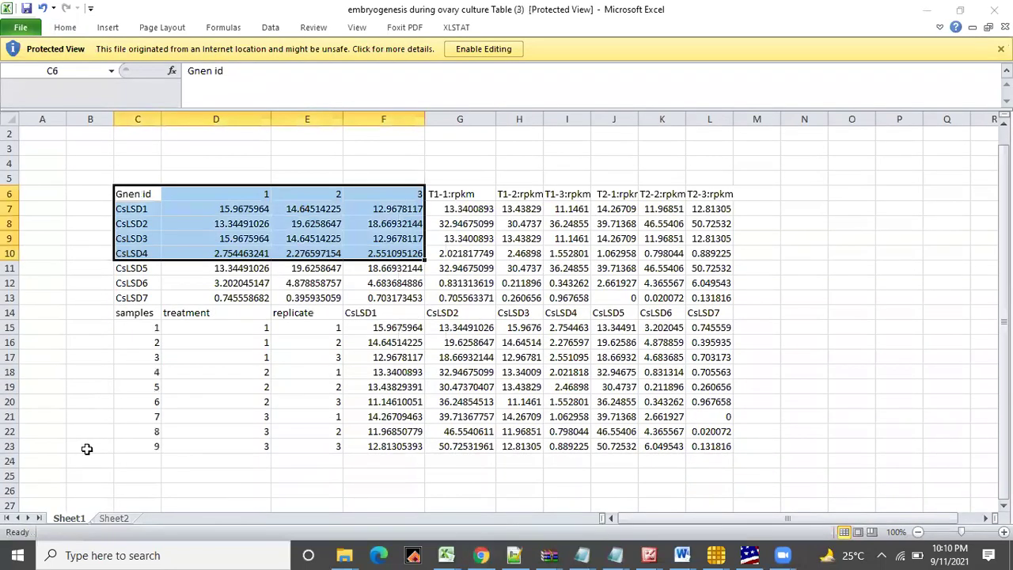
pyautogui.click(473, 49)
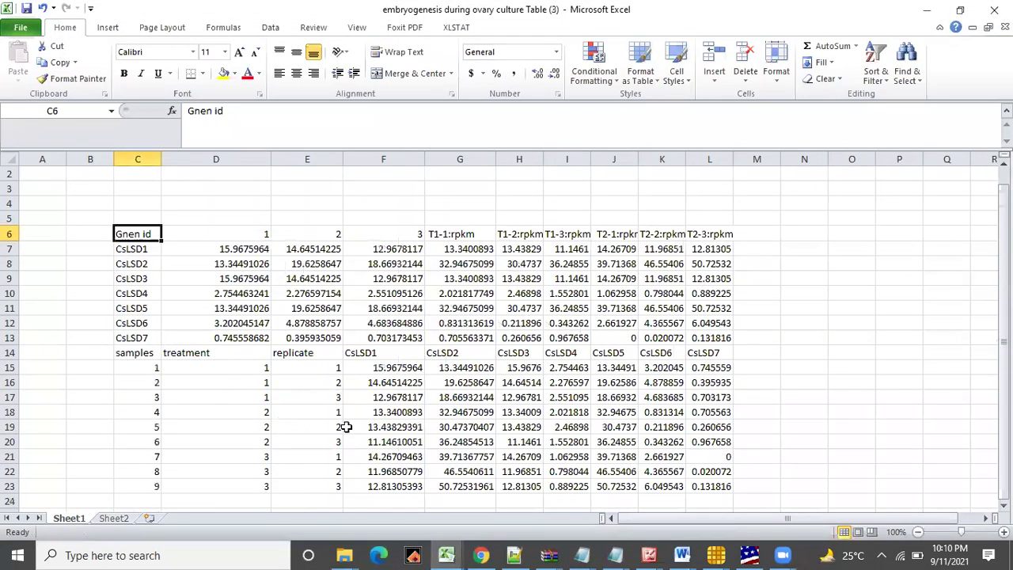
# Copy the treatment, replicate and CsLSD1 to CsLSD7 data with its headers from D14:L23
pyautogui.moveTo(206, 352); pyautogui.dragTo(696, 445)
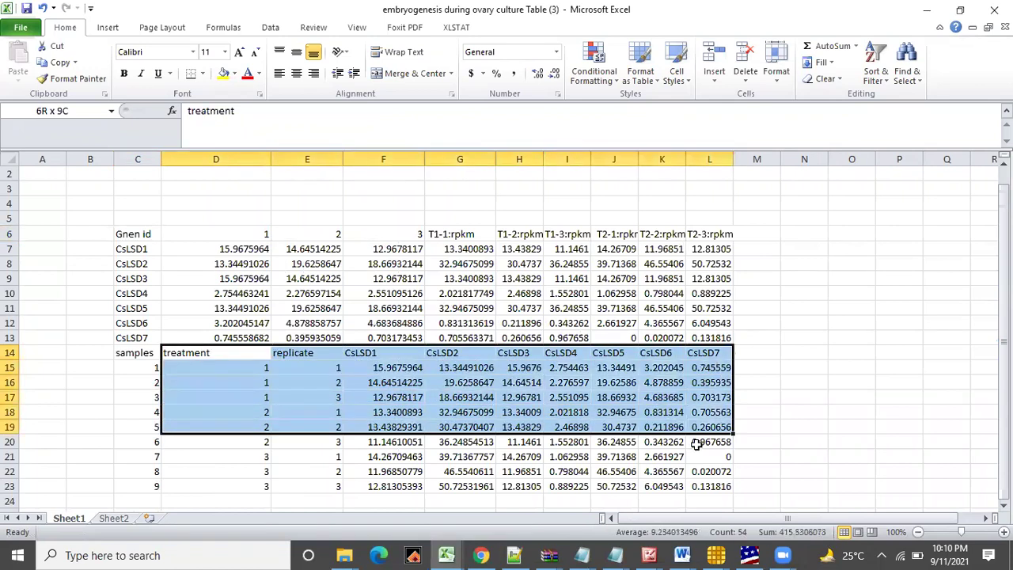
pyautogui.hotkey('shift', 'Down')
pyautogui.hotkey('shift', 'Down')
pyautogui.hotkey('shift', 'Down')
pyautogui.hotkey('shift', 'Down')
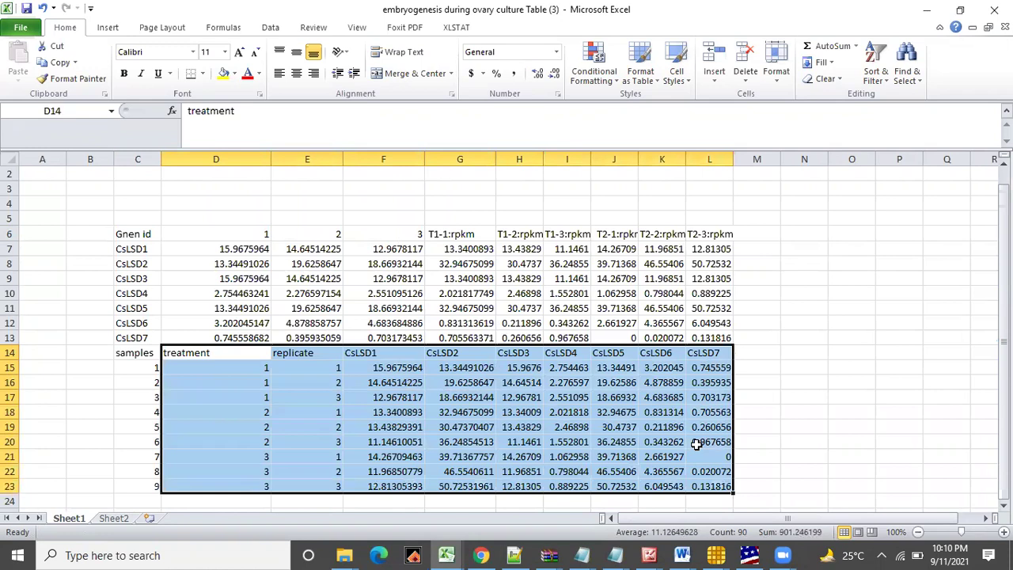
pyautogui.rightClick(394, 402)
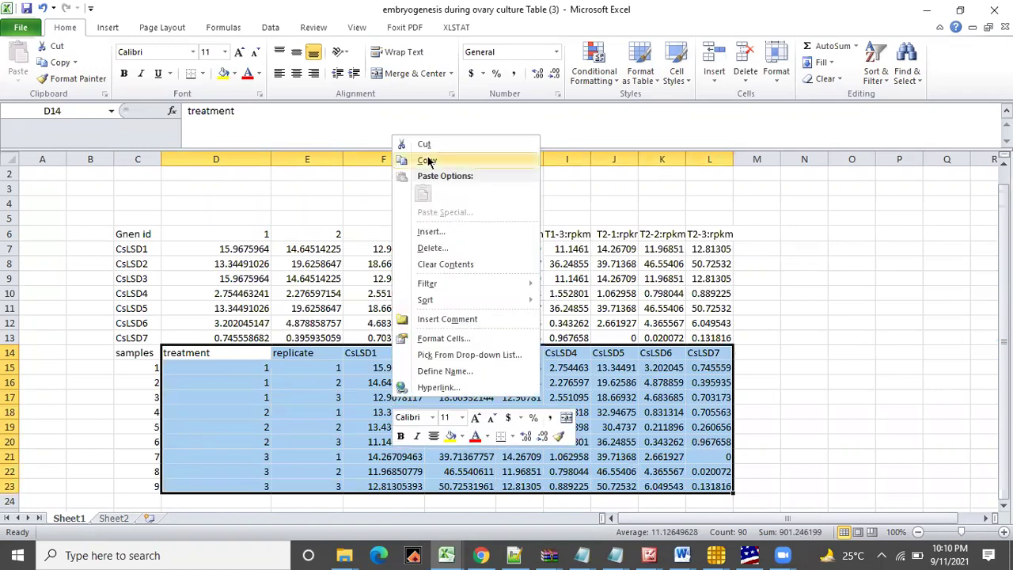
pyautogui.click(428, 162)
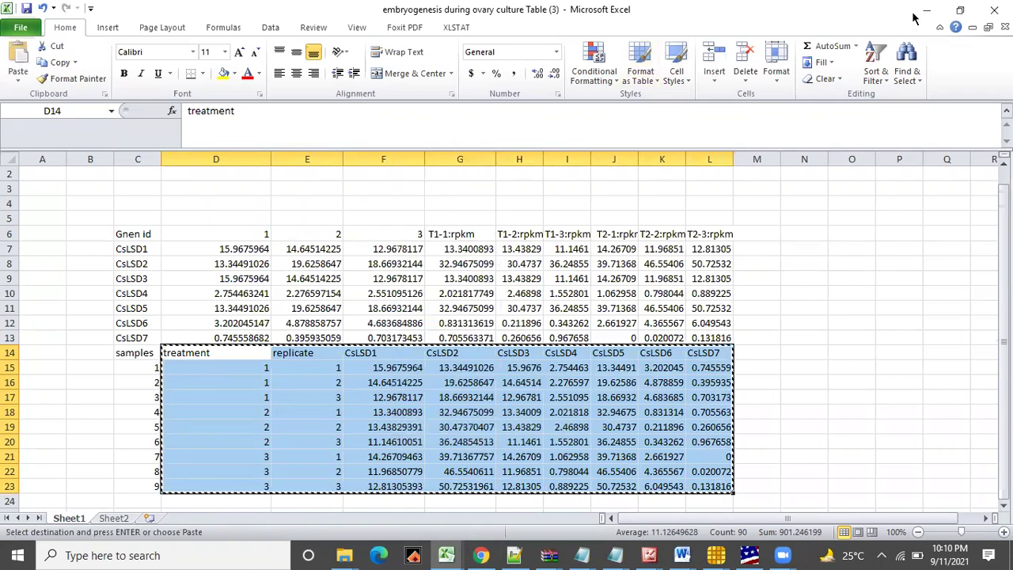
# Switch to Statistix, start a new data sheet without saving the existing one, and paste the copied table into it
pyautogui.click(750, 555)
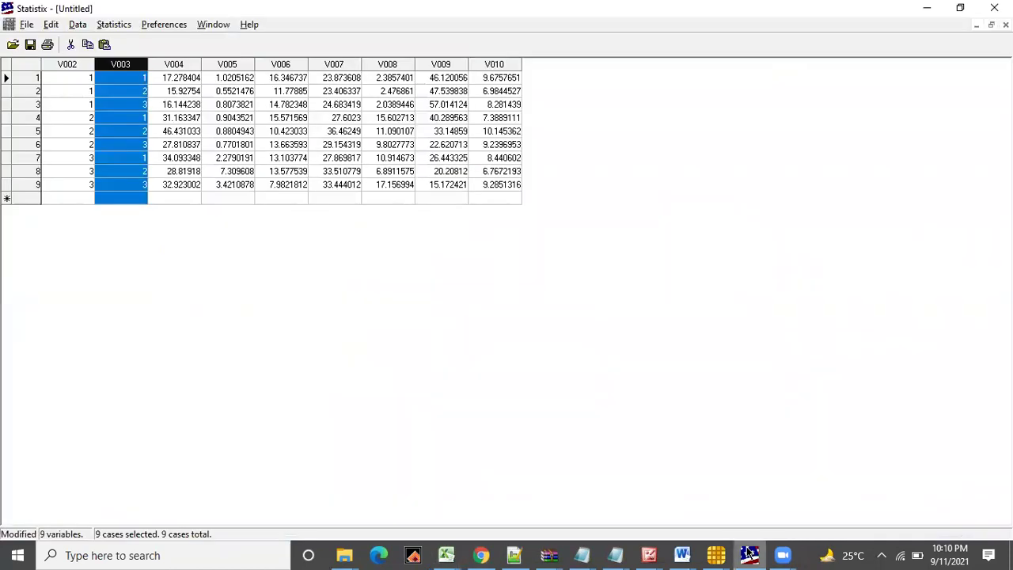
pyautogui.click(27, 24)
pyautogui.click(40, 41)
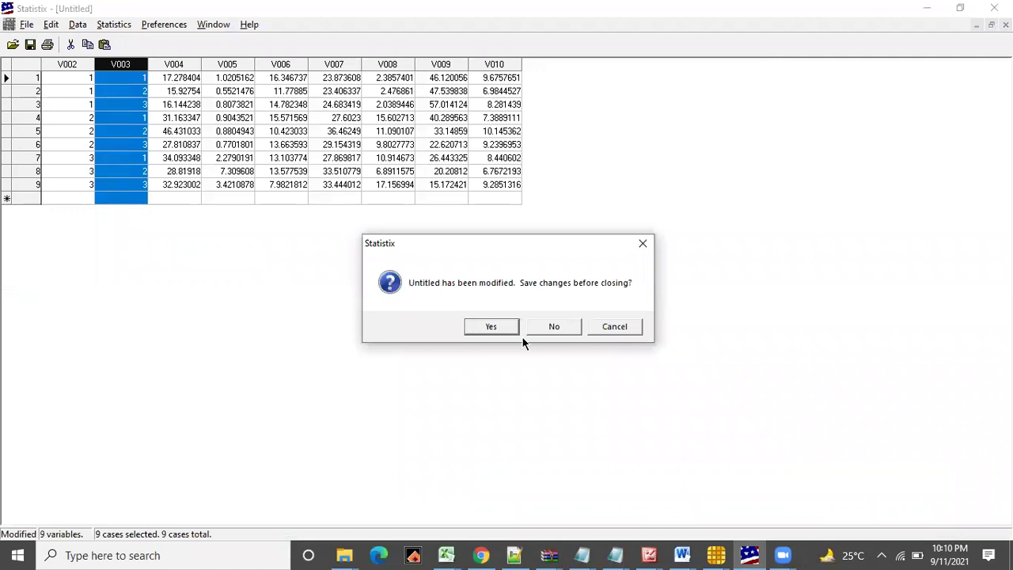
pyautogui.click(551, 326)
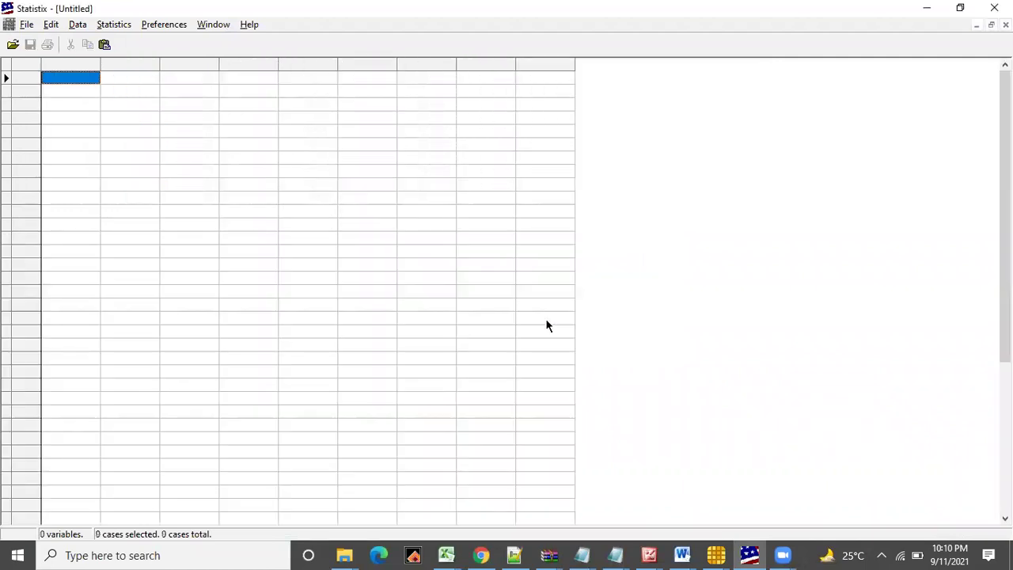
pyautogui.hotkey('ctrl', 'v')
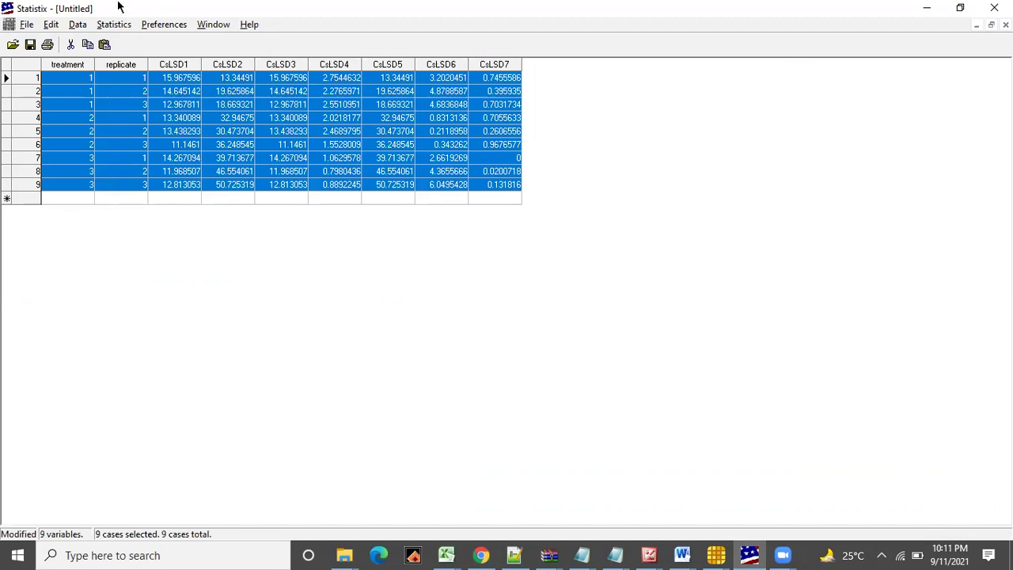
pyautogui.click(116, 26)
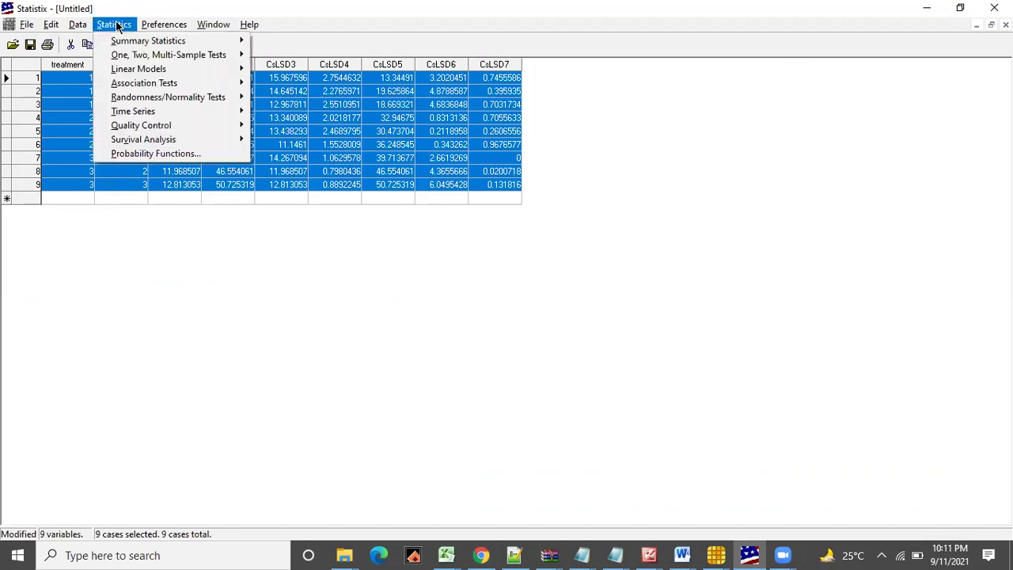
pyautogui.moveTo(226, 54)
pyautogui.moveTo(213, 37)
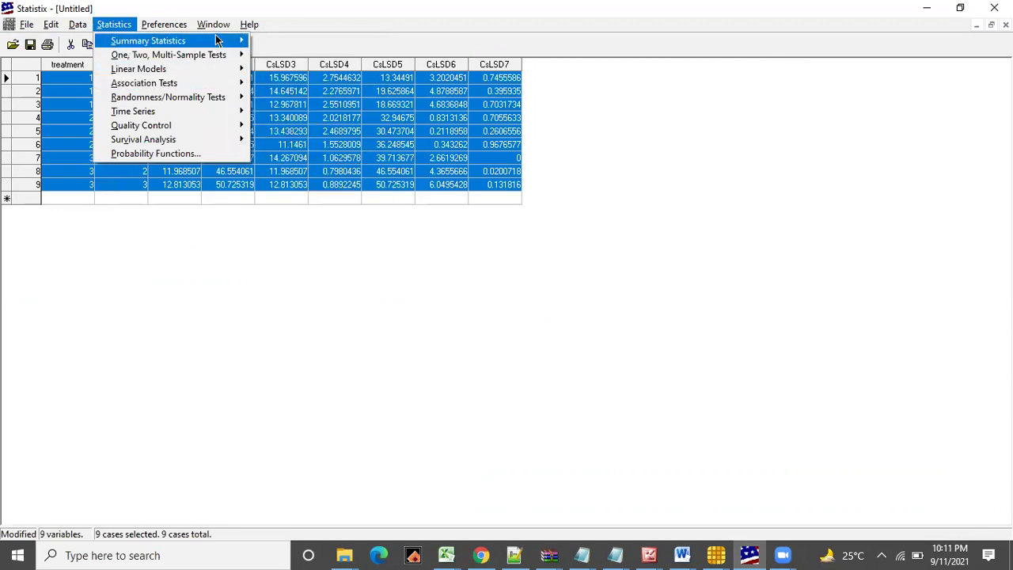
pyautogui.click(124, 383)
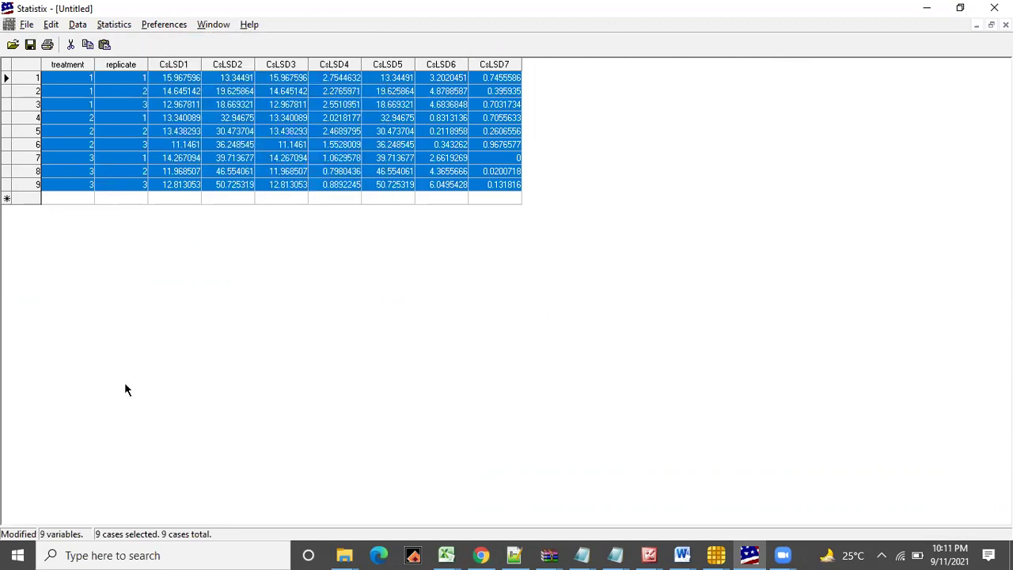
pyautogui.click(137, 106)
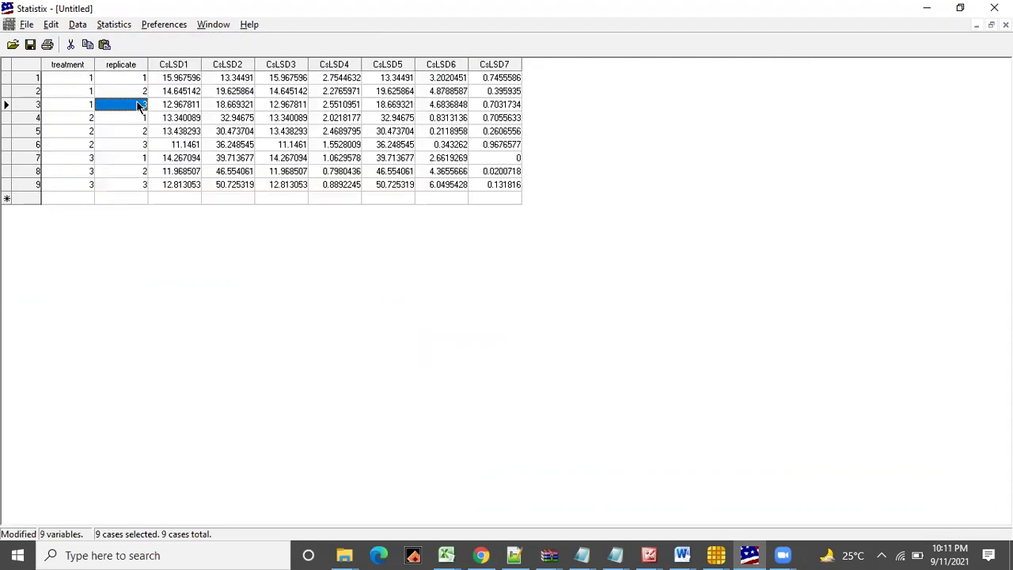
# Start a Completely Randomized Design analysis of variance and assign treatment as the treatment variable
pyautogui.click(115, 25)
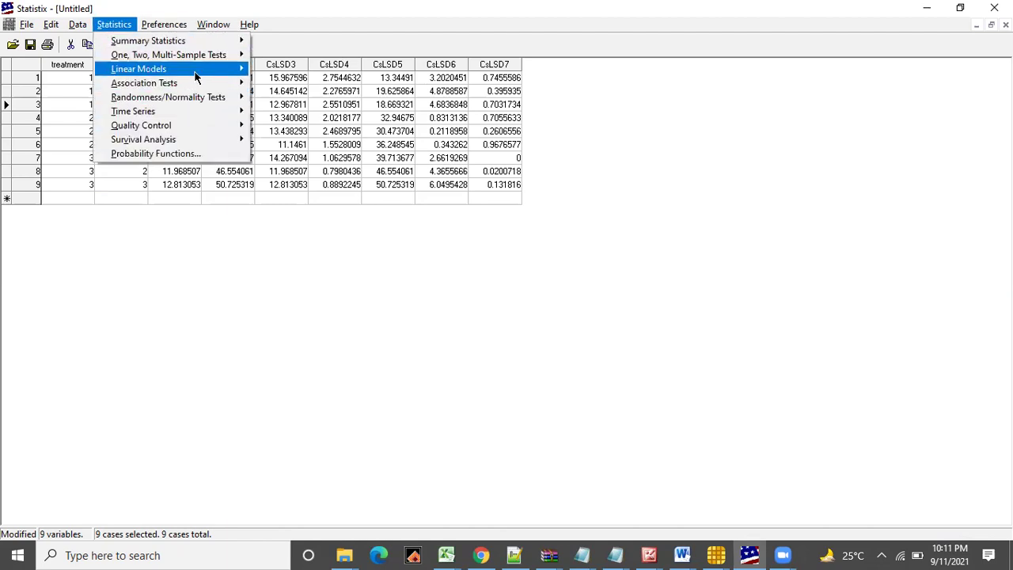
pyautogui.moveTo(170, 69)
pyautogui.moveTo(346, 228)
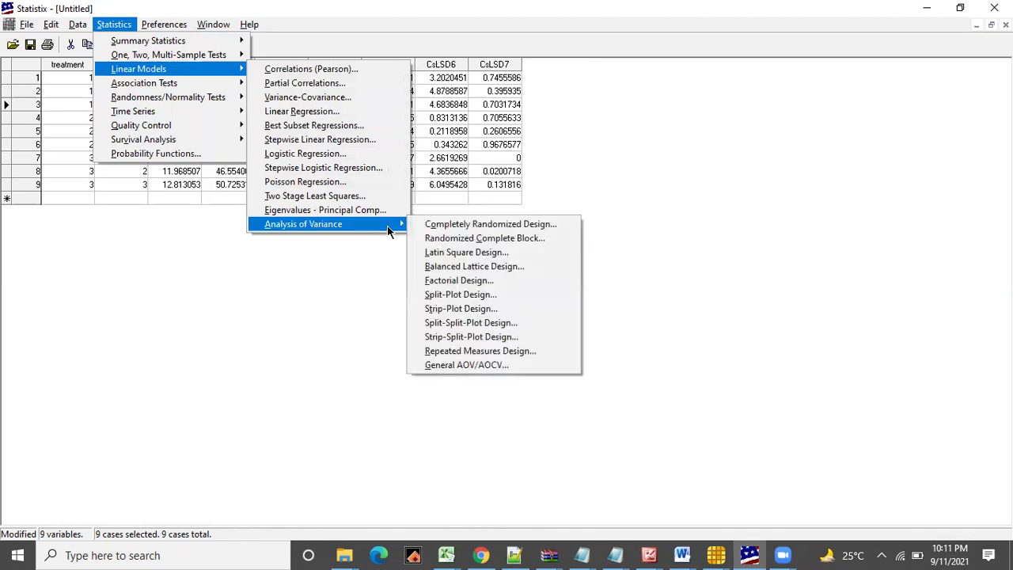
pyautogui.click(449, 224)
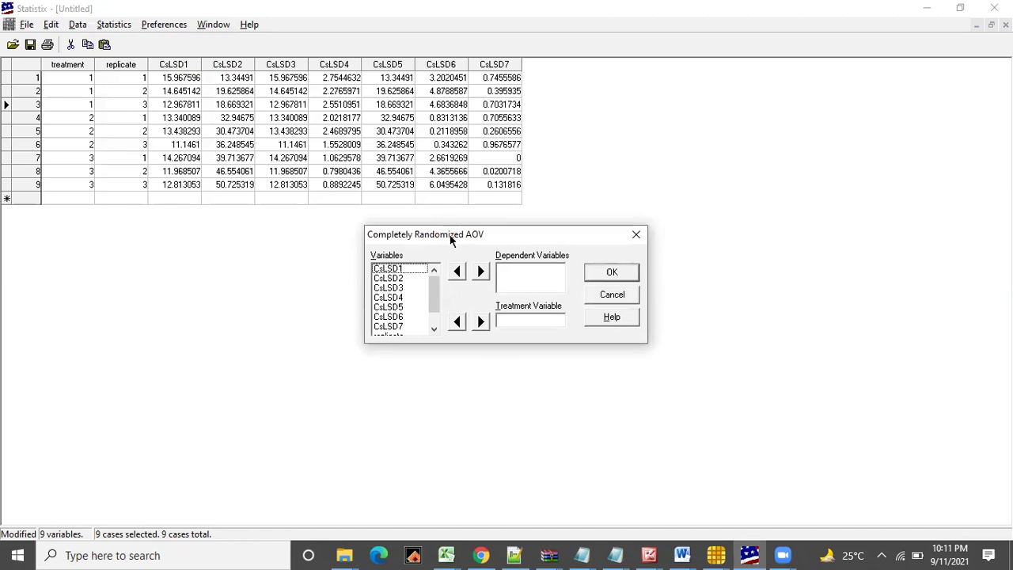
pyautogui.scroll(-1, 433, 332)
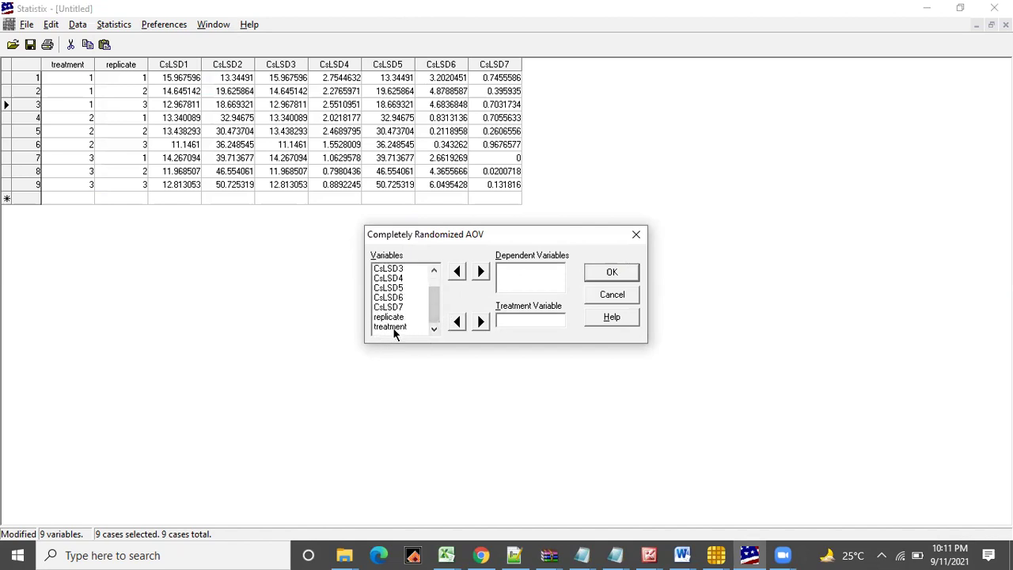
pyautogui.click(394, 327)
pyautogui.click(480, 321)
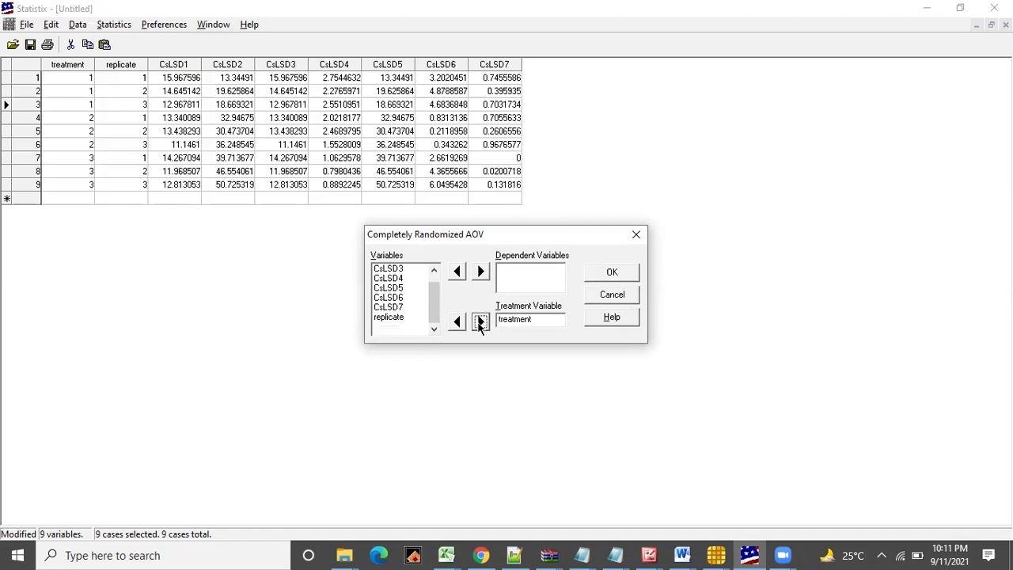
# Add CsLSD3 to CsLSD7, followed by CsLSD1 and CsLSD2, as dependent variables and run the analysis
pyautogui.moveTo(387, 270); pyautogui.dragTo(394, 309)
pyautogui.click(481, 272)
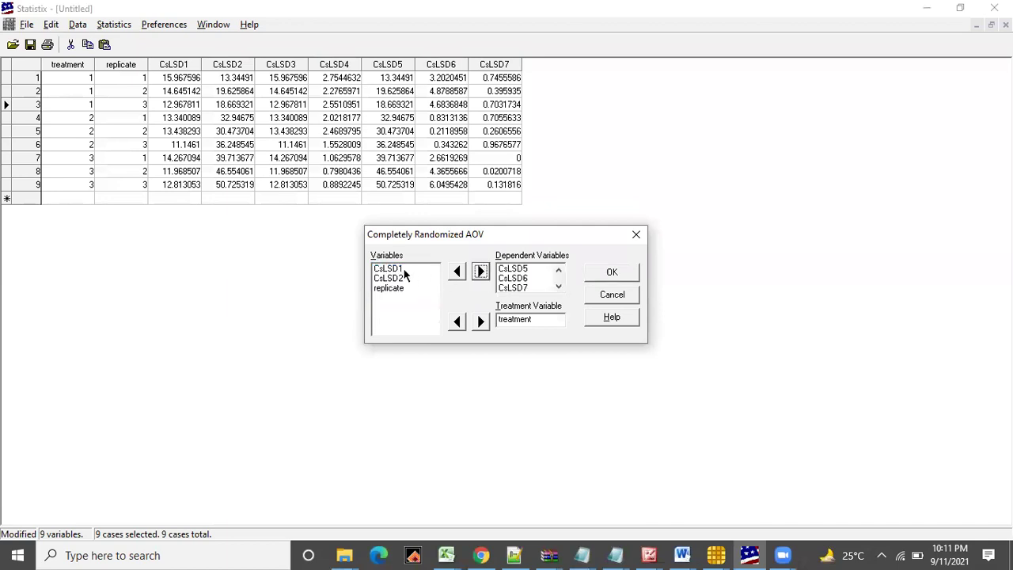
pyautogui.moveTo(394, 270); pyautogui.dragTo(395, 282)
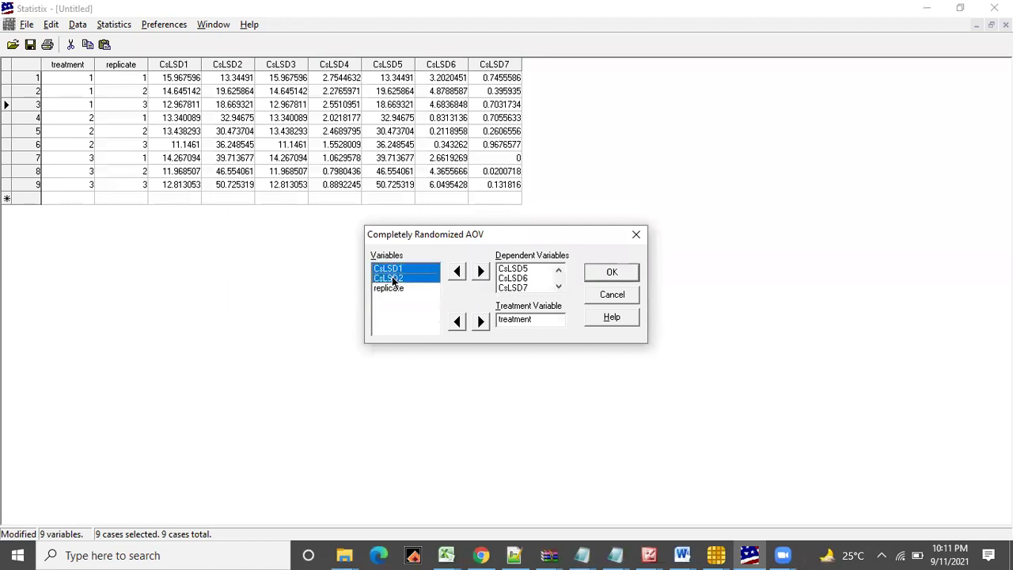
pyautogui.click(481, 272)
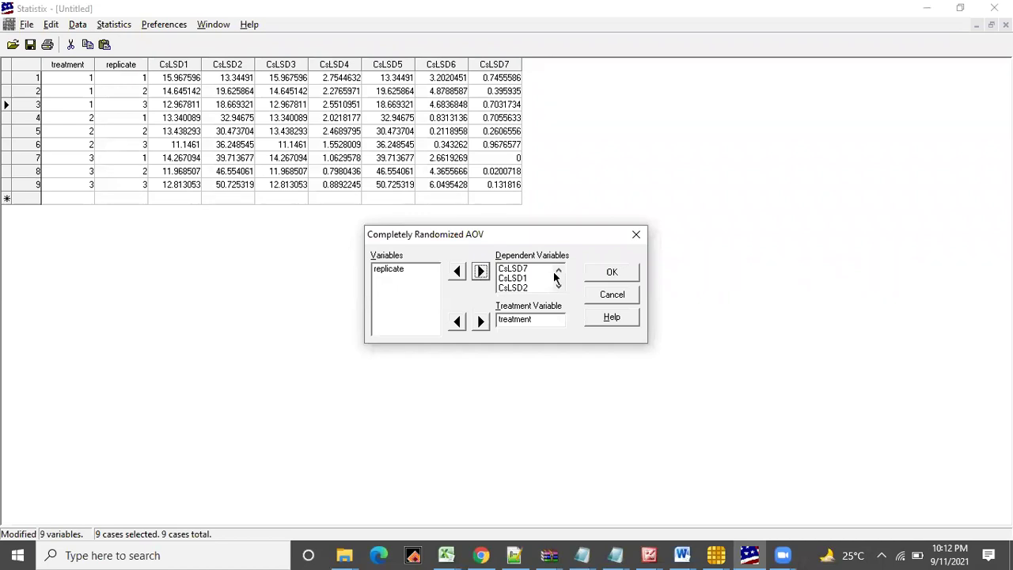
pyautogui.click(599, 276)
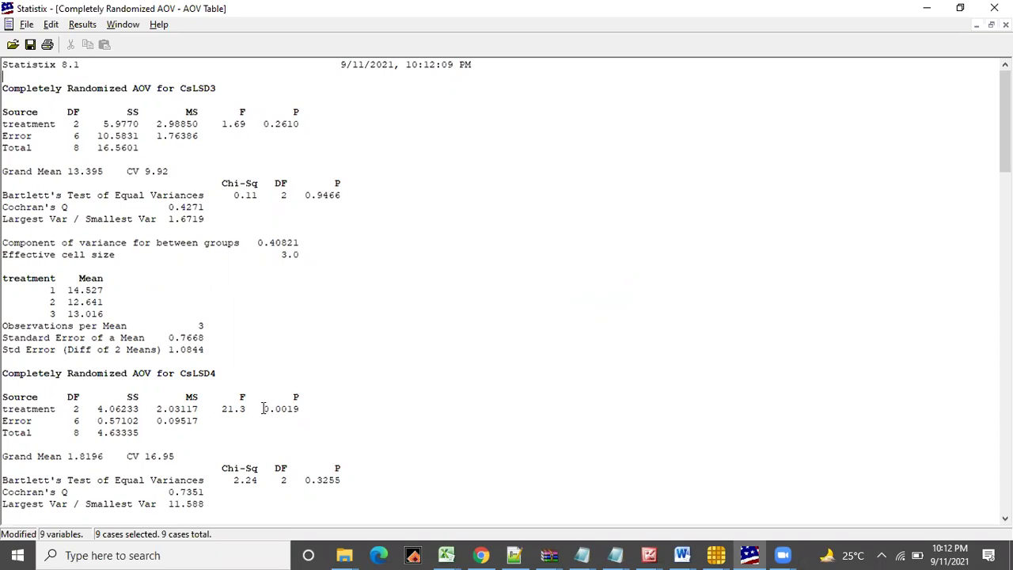
# Examine the CsLSD4 results, highlighting the Bartlett's test P value, the treatment P value and the gene name
pyautogui.moveTo(1004, 120); pyautogui.dragTo(1005, 174)
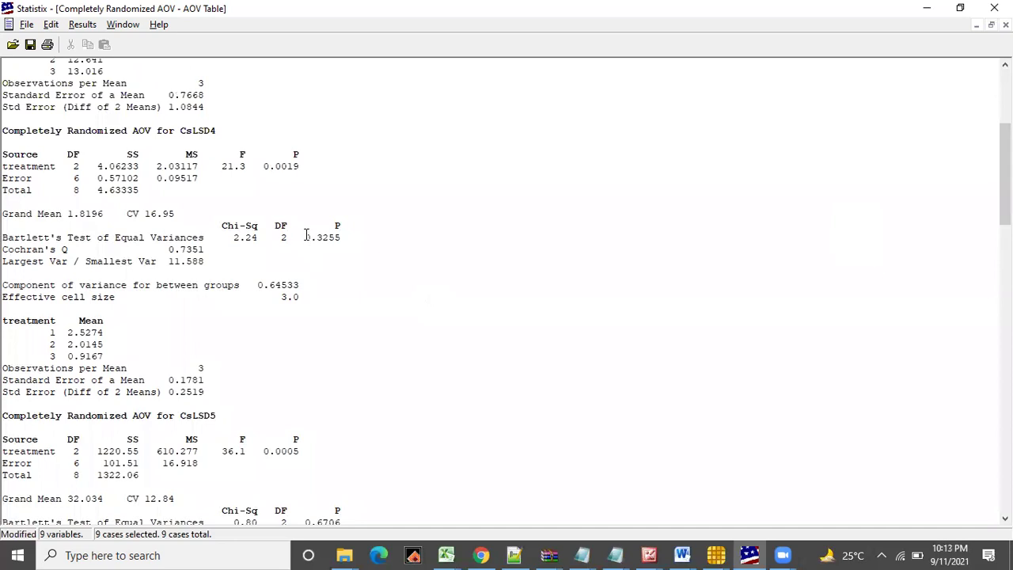
pyautogui.moveTo(305, 237); pyautogui.dragTo(342, 238)
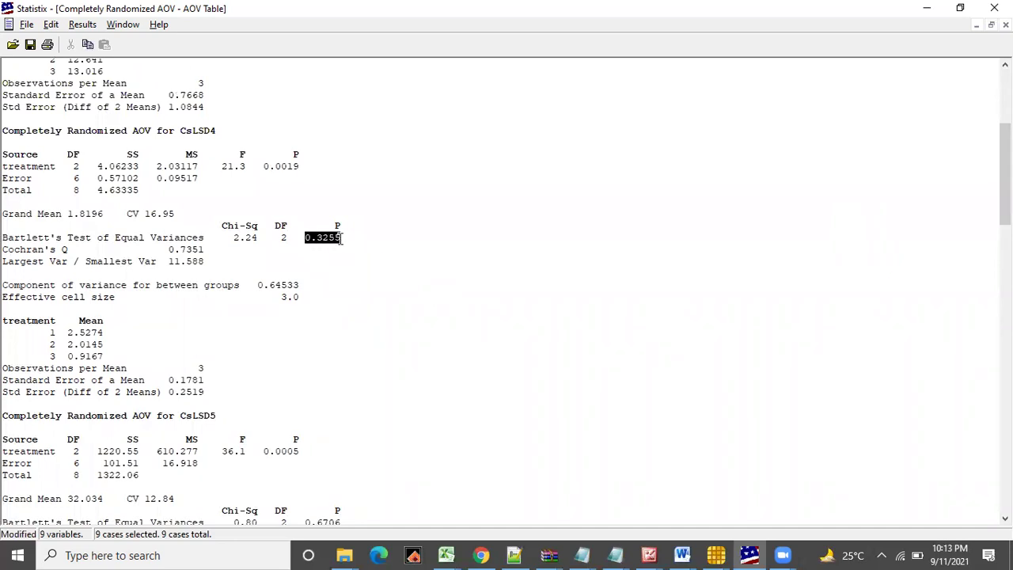
pyautogui.click(265, 163)
pyautogui.moveTo(266, 163); pyautogui.dragTo(310, 159)
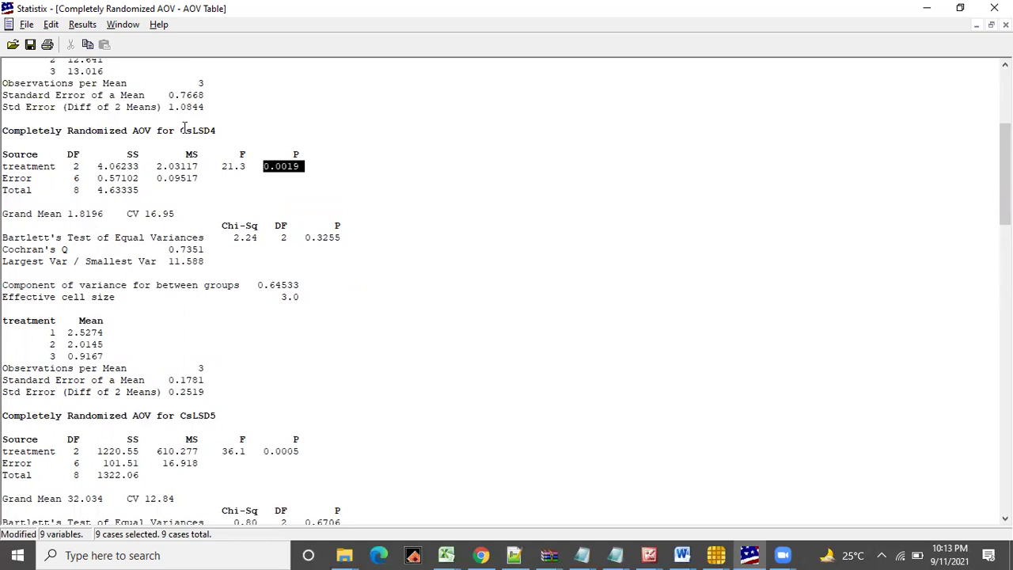
pyautogui.moveTo(180, 129); pyautogui.dragTo(242, 129)
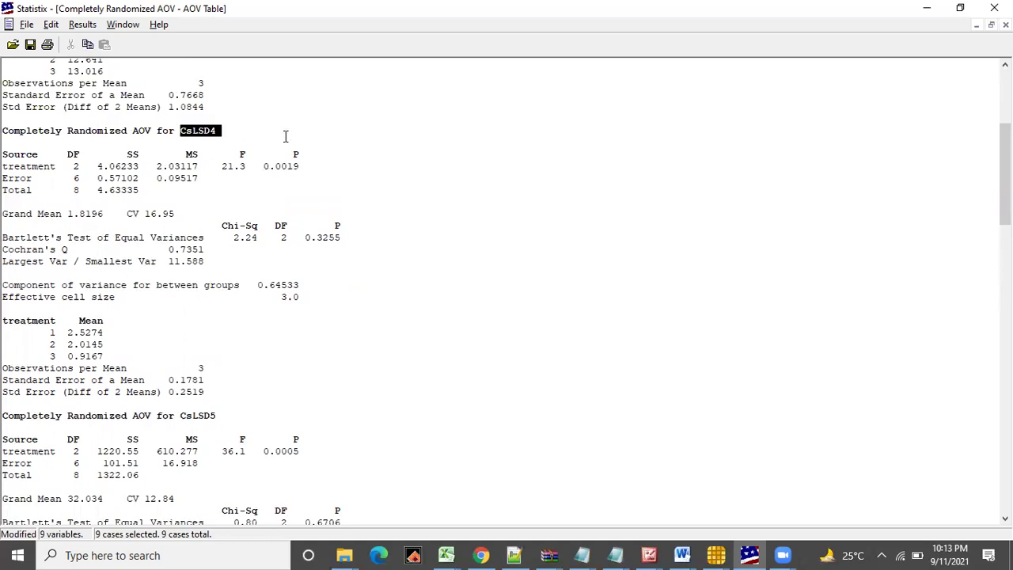
# Examine the treatment P values of CsLSD4 and CsLSD5 in the AOV report, and bring up the CsLSD6 results
pyautogui.moveTo(264, 165); pyautogui.dragTo(307, 167)
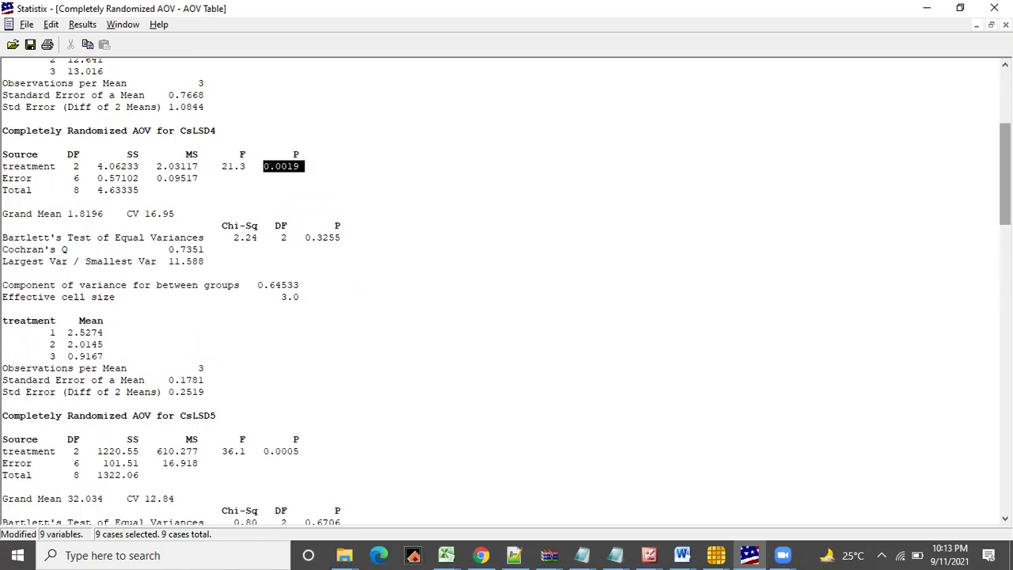
pyautogui.moveTo(1005, 173); pyautogui.dragTo(1006, 229)
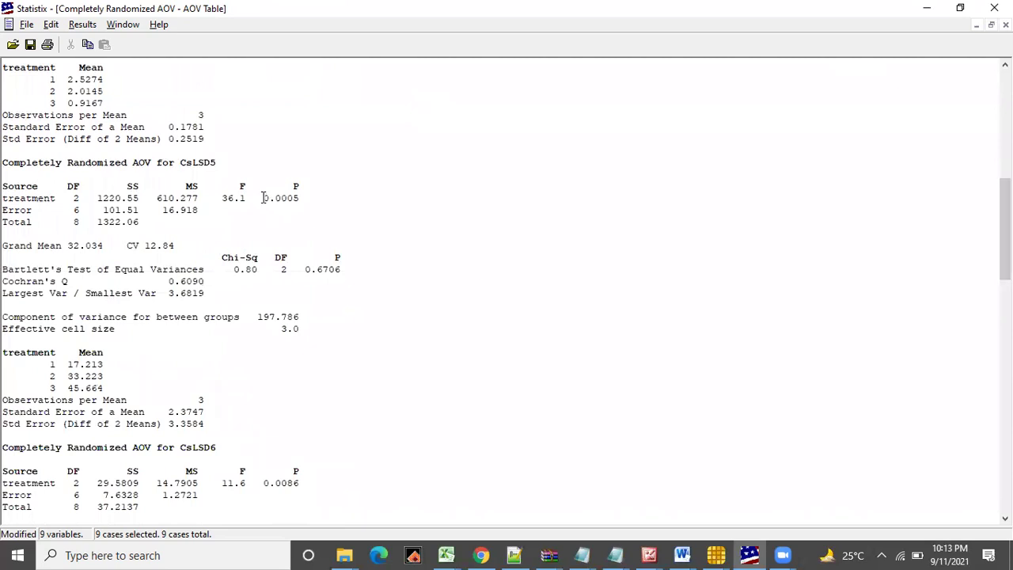
pyautogui.click(180, 162)
pyautogui.keyDown('shift'); pyautogui.click(220, 162); pyautogui.keyUp('shift')
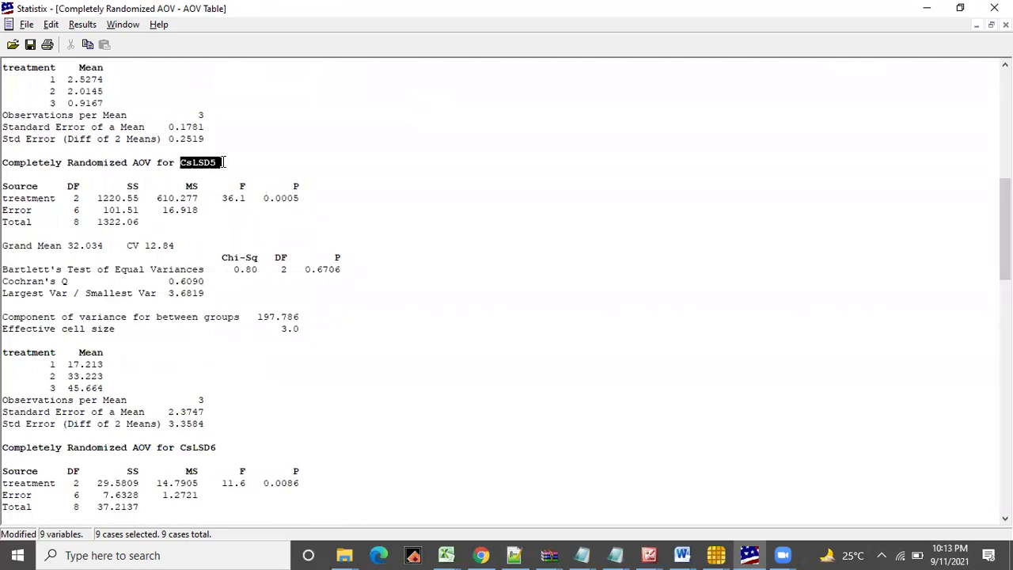
pyautogui.moveTo(264, 197); pyautogui.dragTo(315, 193)
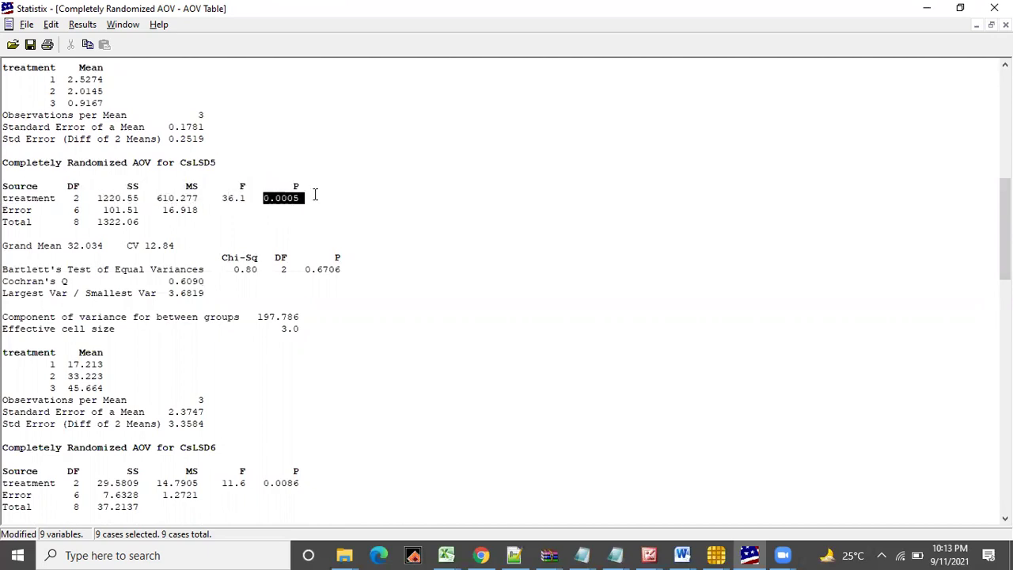
pyautogui.moveTo(1004, 227); pyautogui.dragTo(1004, 294)
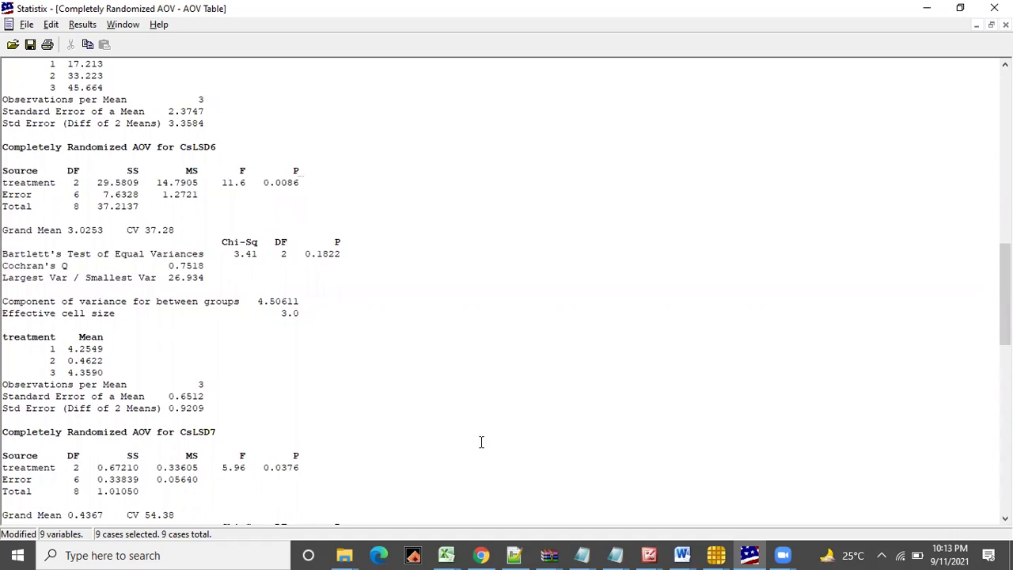
# Switch to the Excel workbook "embryogenesis during ovary culture Table (3)" and enter s in cell F24 of Sheet1
pyautogui.click(447, 555)
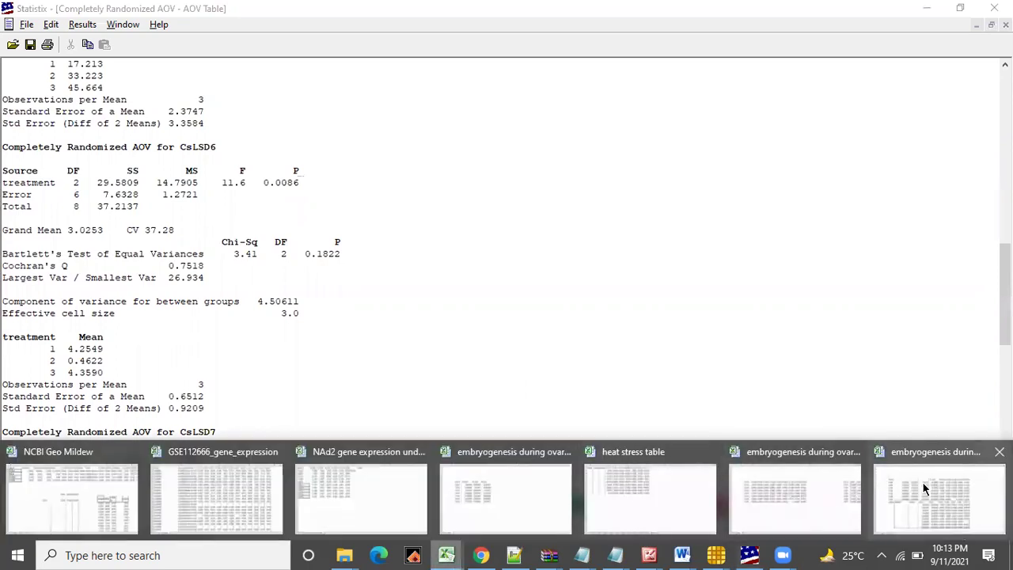
pyautogui.click(893, 500)
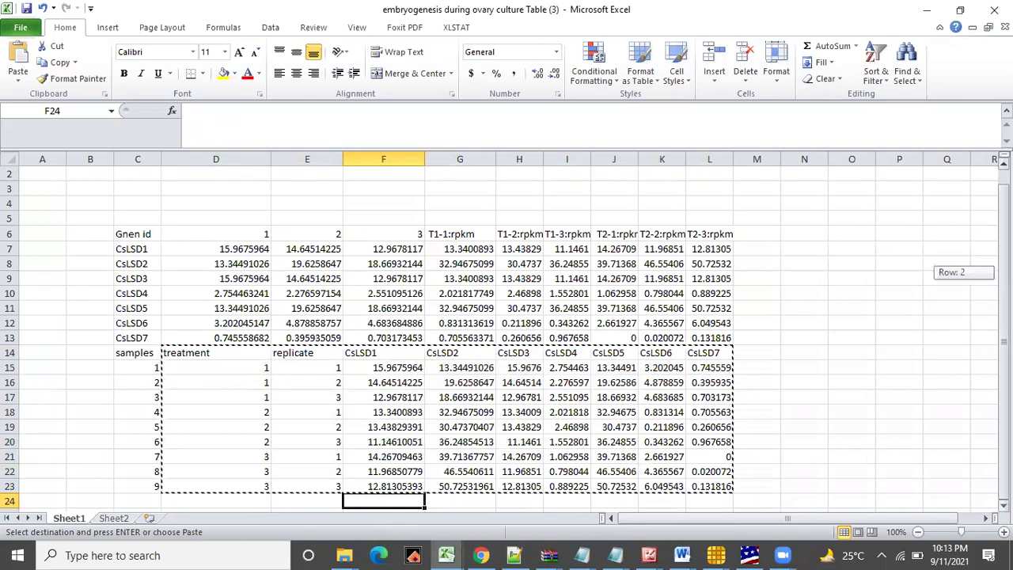
pyautogui.write('d')
pyautogui.press('BackSpace')
pyautogui.write('s')
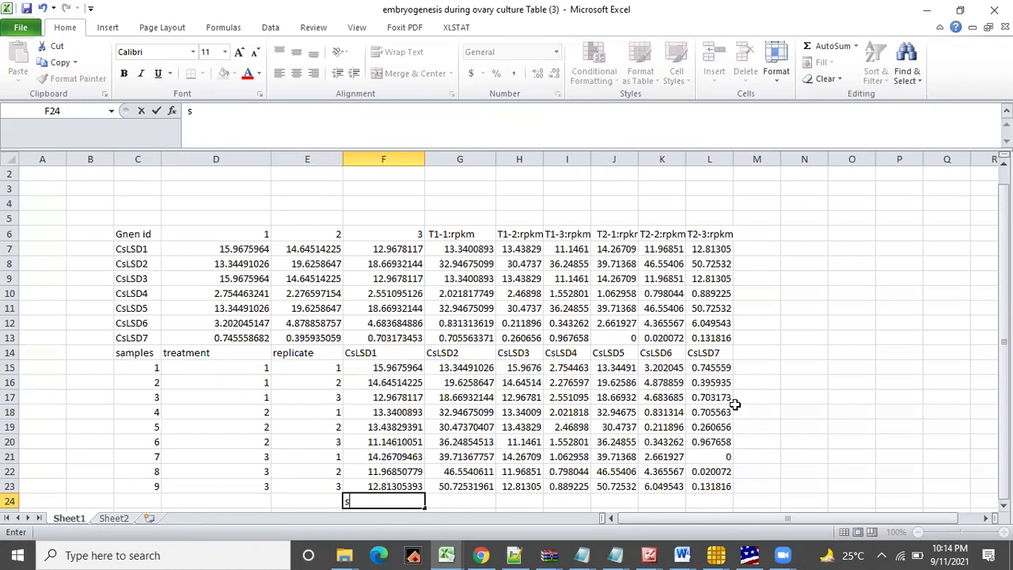
# Copy the gene table in rows 6 to 13 and paste it as values starting at row 2
pyautogui.click(11, 353)
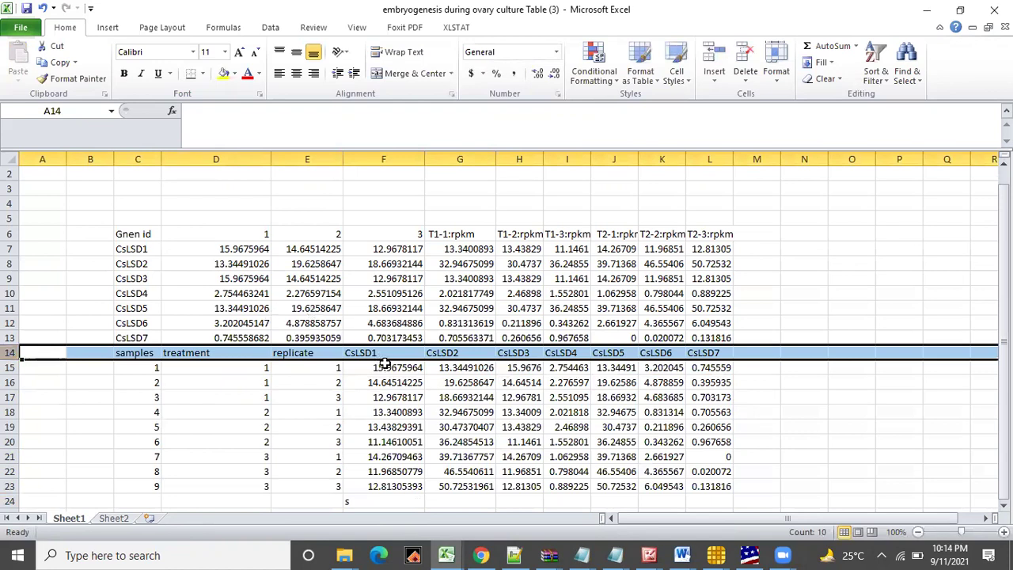
pyautogui.moveTo(11, 234); pyautogui.dragTo(40, 338)
pyautogui.rightClick(92, 255)
pyautogui.click(100, 256)
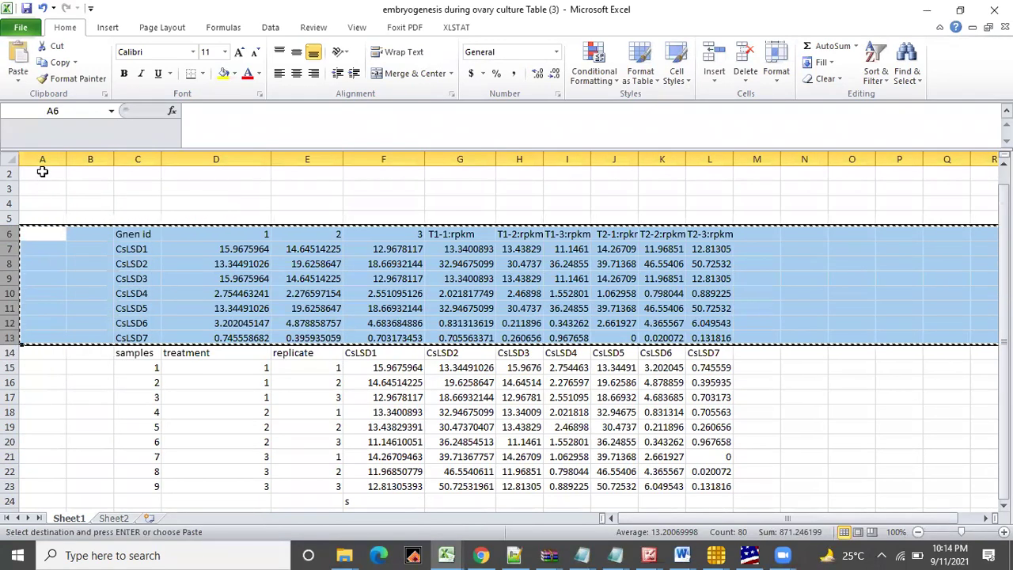
pyautogui.click(14, 176)
pyautogui.rightClick(14, 175)
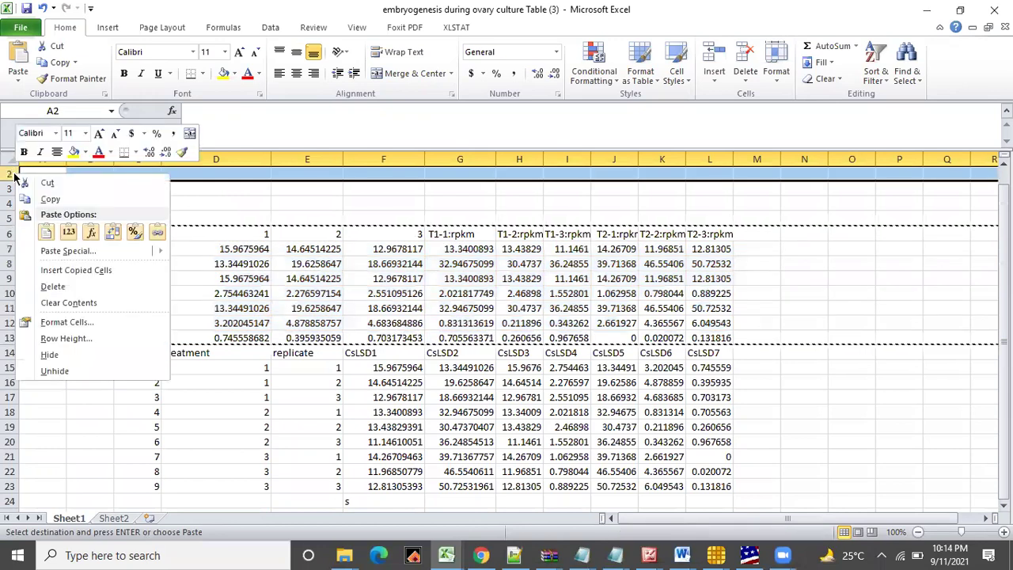
pyautogui.click(69, 230)
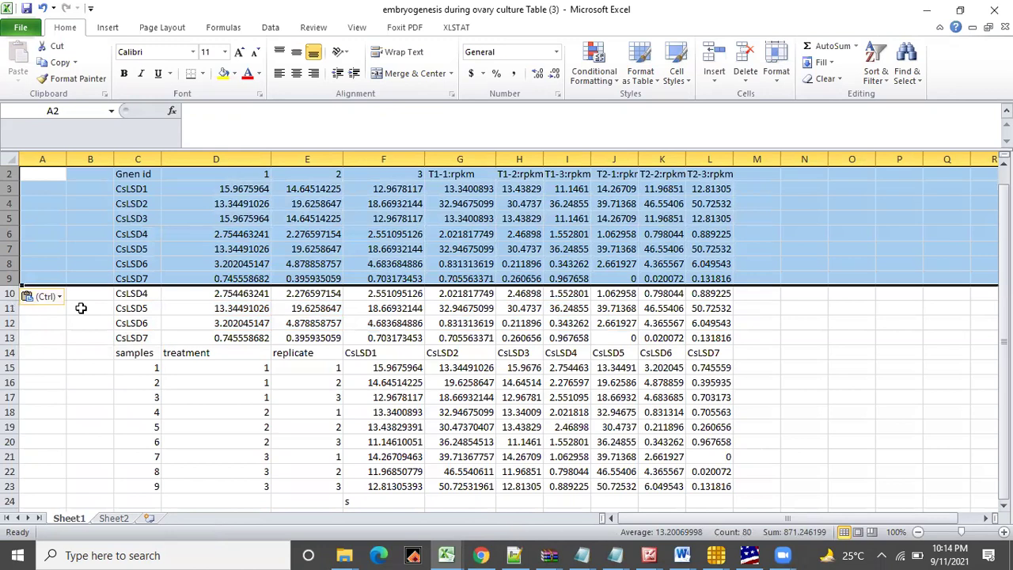
# Clear the leftover gene data from rows 10 to 13 between the two tables
pyautogui.moveTo(10, 293); pyautogui.dragTo(10, 337)
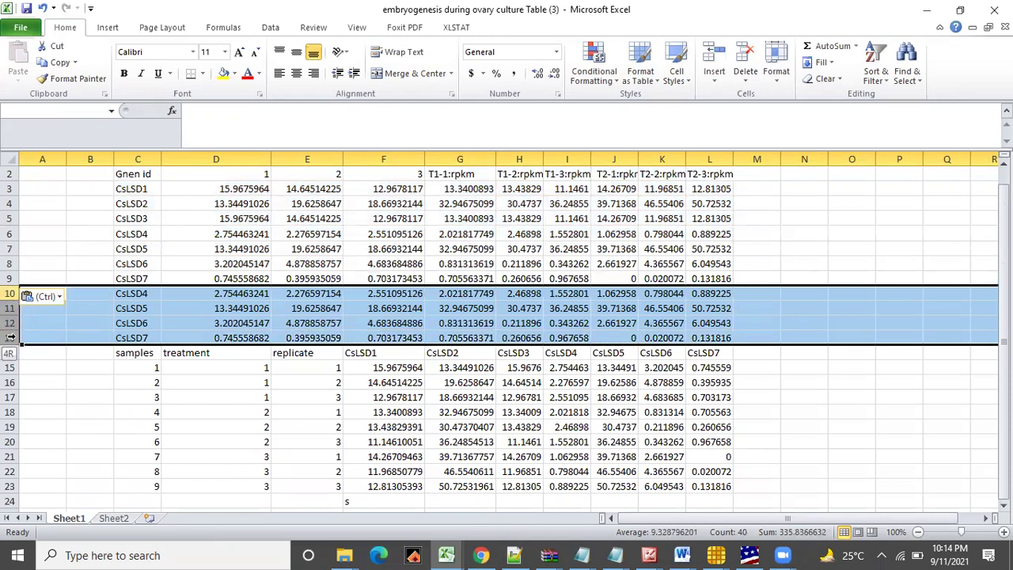
pyautogui.moveTo(10, 337); pyautogui.dragTo(10, 337)
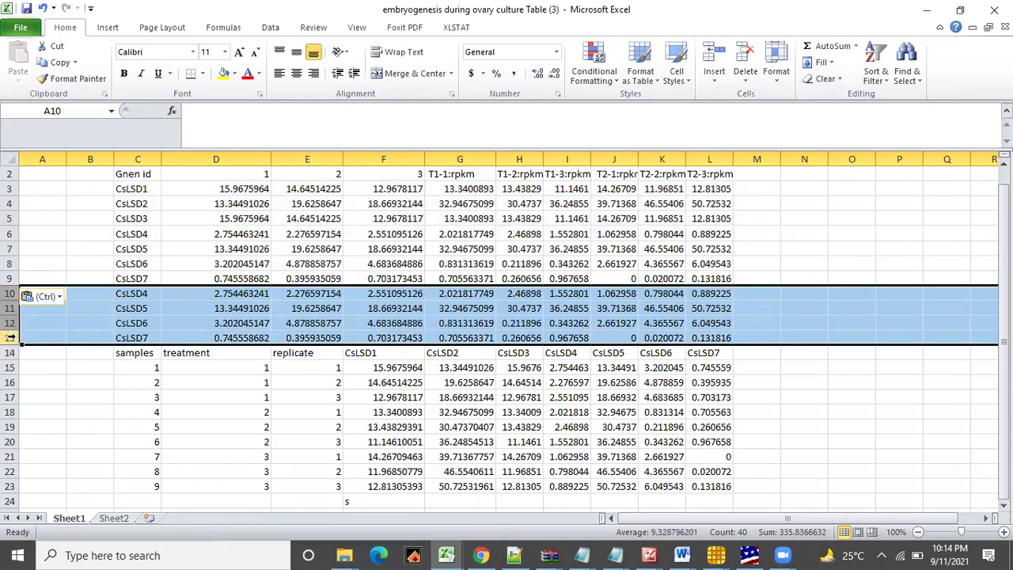
pyautogui.press('Delete')
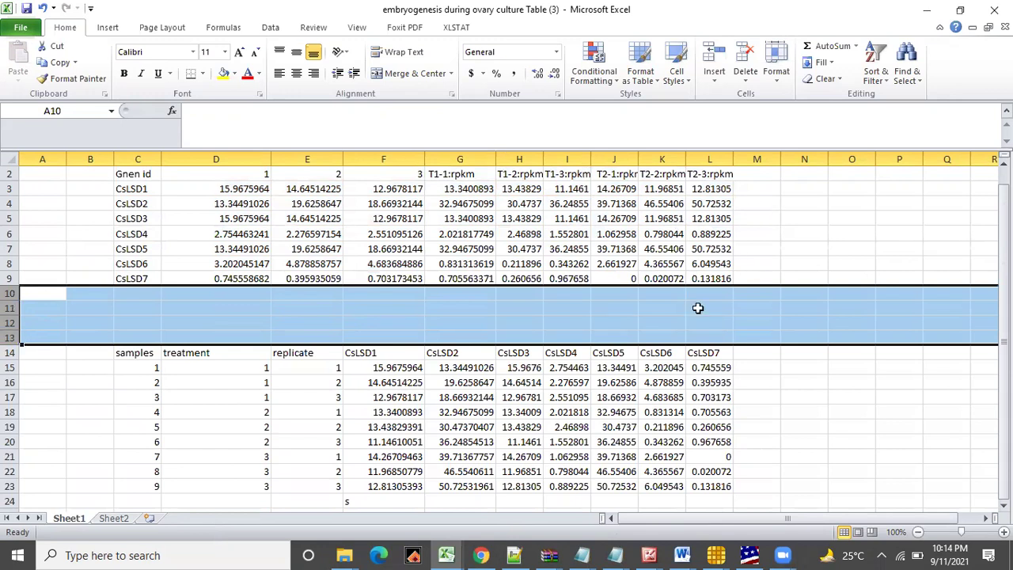
pyautogui.click(562, 269)
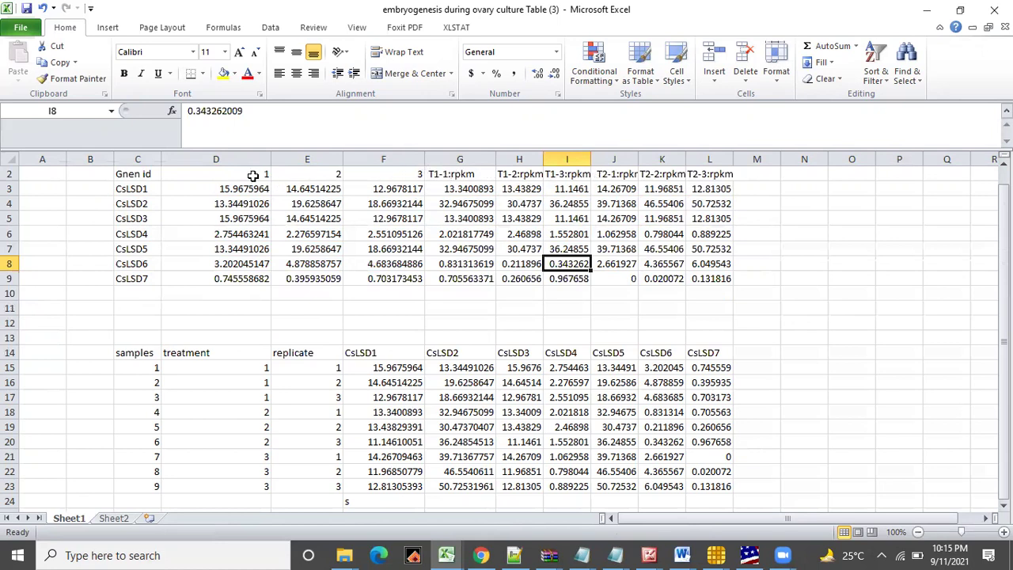
# Examine the replicate headings of the upper gene table in Sheet1 and check the contents of Sheet2
pyautogui.click(113, 518)
pyautogui.click(68, 517)
pyautogui.click(225, 175)
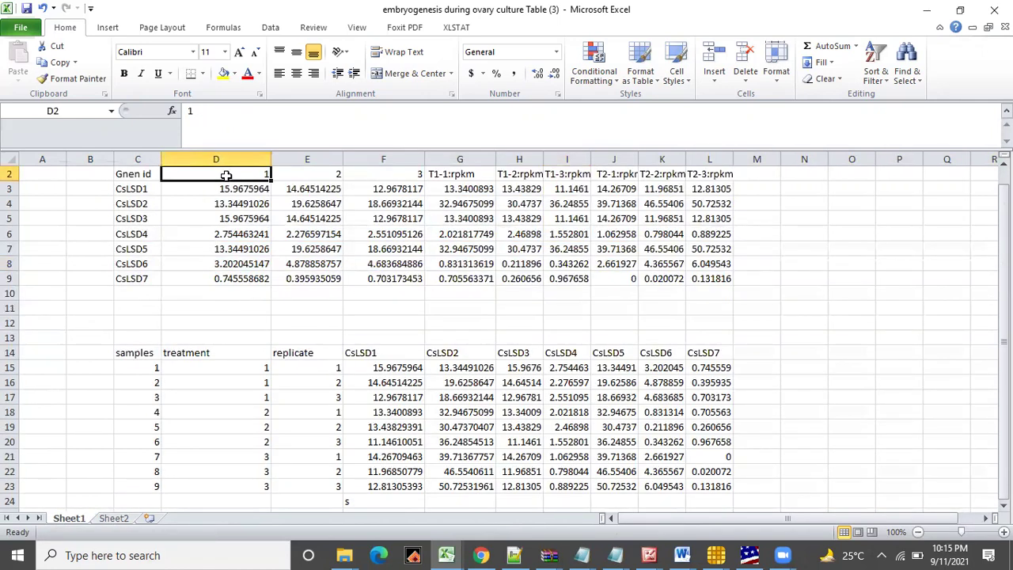
pyautogui.click(463, 171)
pyautogui.click(633, 175)
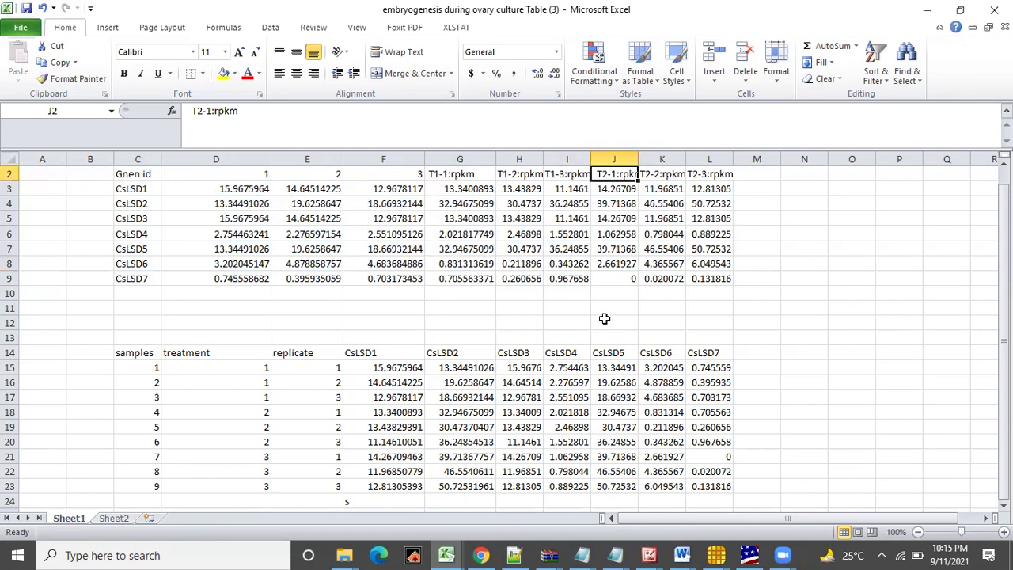
pyautogui.moveTo(1004, 212); pyautogui.dragTo(1004, 212)
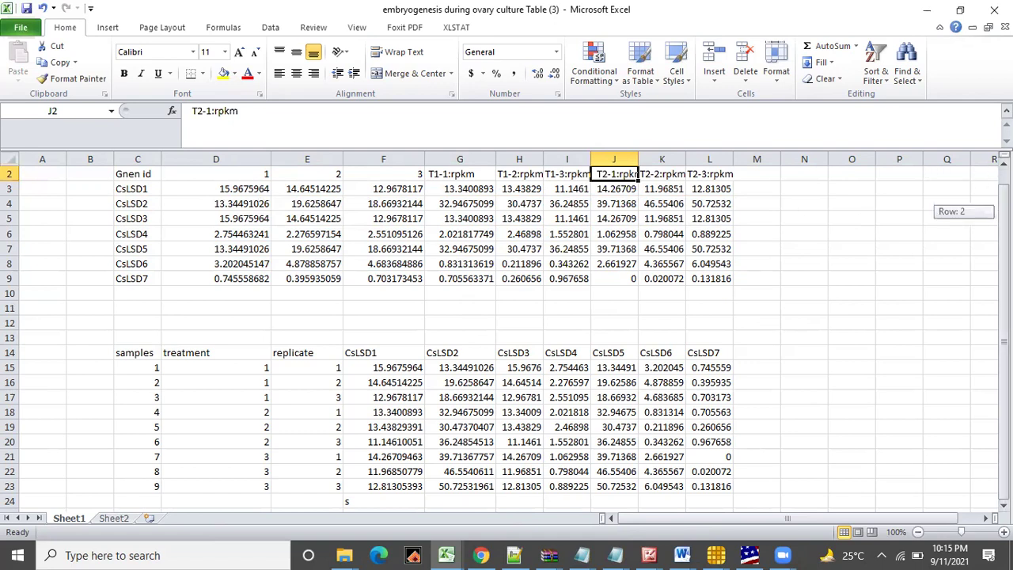
pyautogui.click(114, 519)
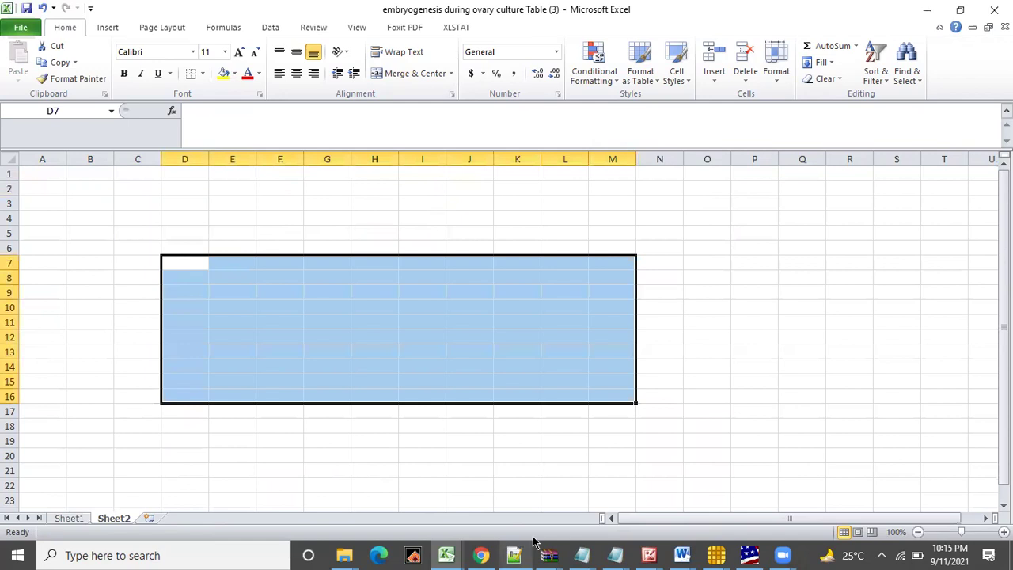
# Switch to the workbook "embryogenesis during ovary culture Table (2)" and show the averages table in columns S to V
pyautogui.click(808, 398)
pyautogui.click(925, 8)
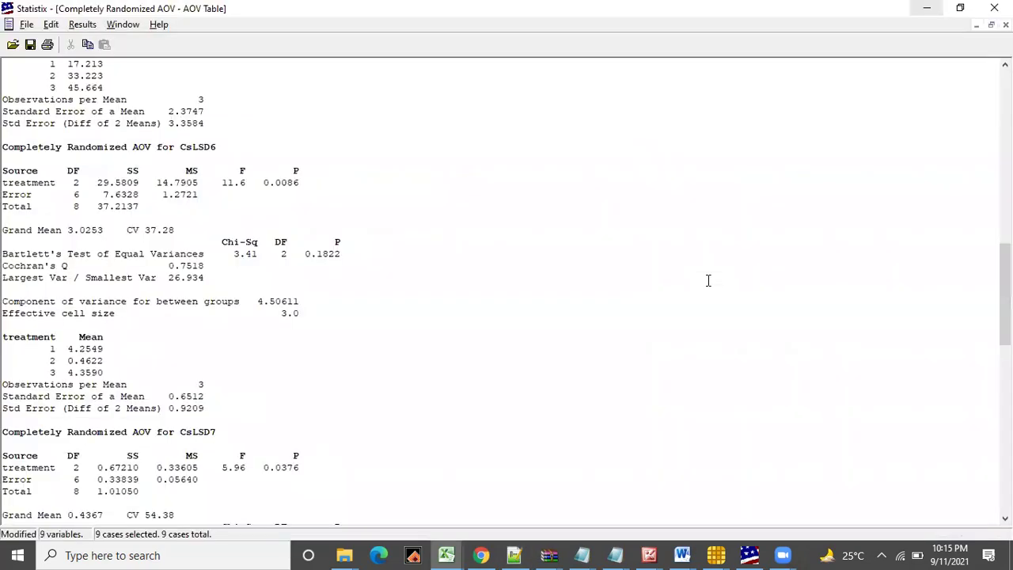
pyautogui.moveTo(445, 554)
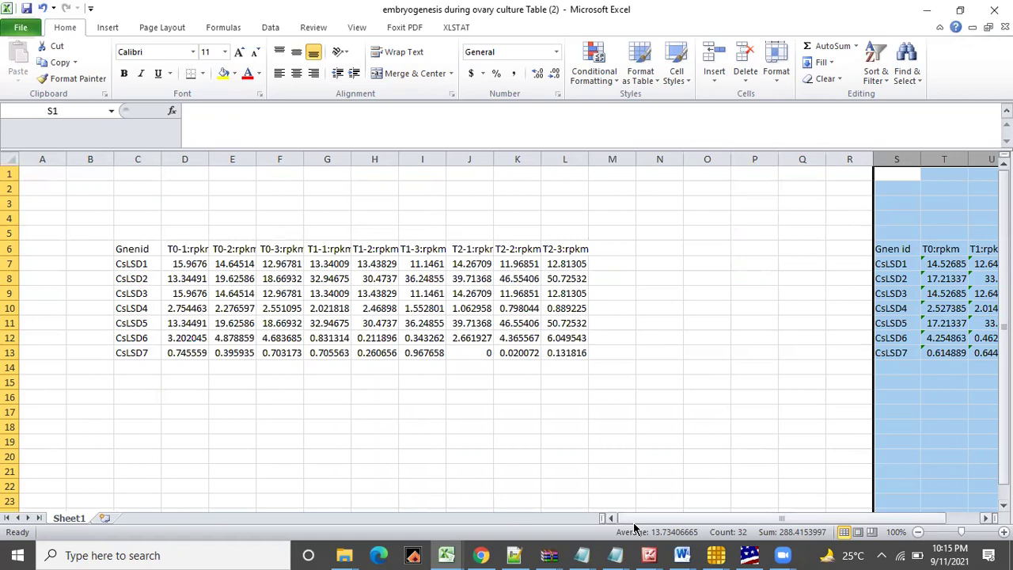
pyautogui.moveTo(635, 523); pyautogui.dragTo(668, 522)
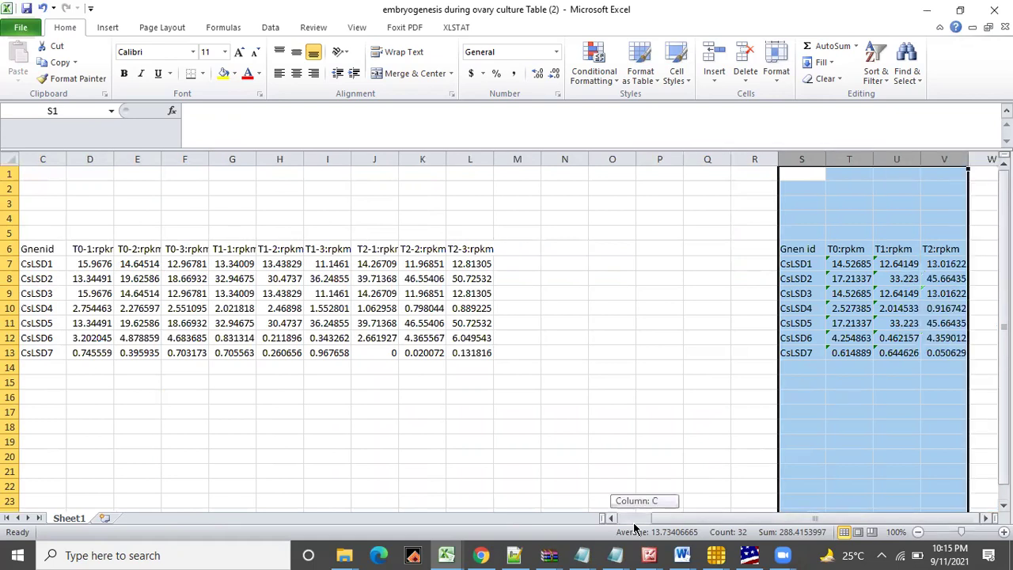
pyautogui.click(923, 372)
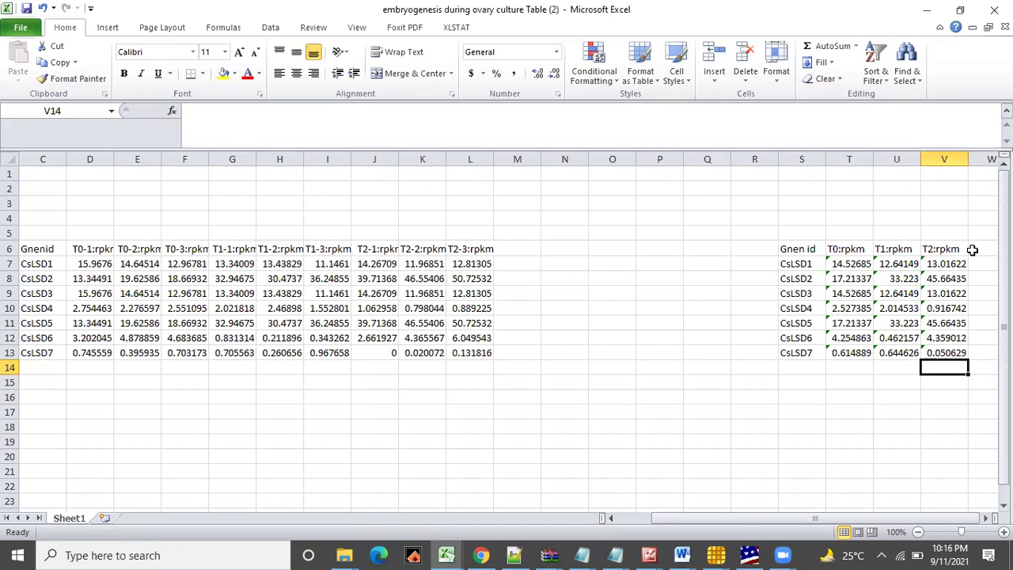
# Examine the T0, T1 and T2 rpkm headings of the averages table, comparing the control with each treatment
pyautogui.click(849, 250)
pyautogui.click(896, 245)
pyautogui.click(841, 248)
pyautogui.click(932, 252)
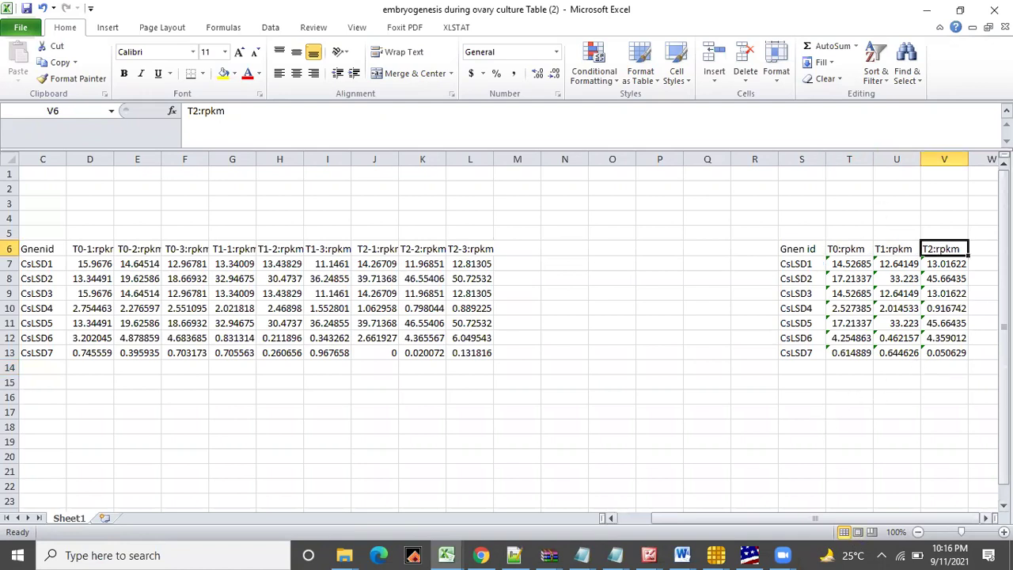
pyautogui.hscroll(4, 986, 518)
pyautogui.hscroll(2, 746, 287)
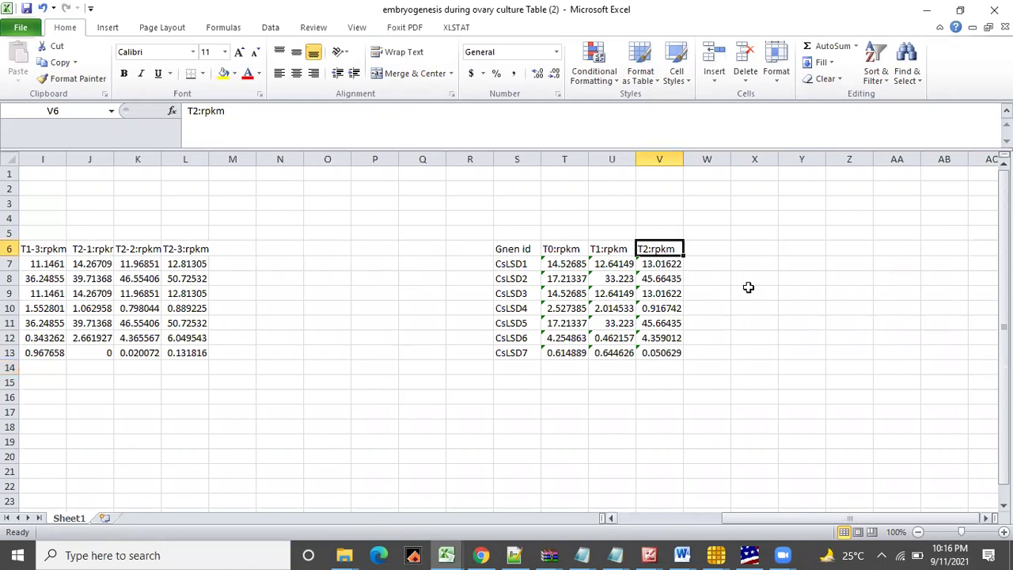
pyautogui.click(618, 249)
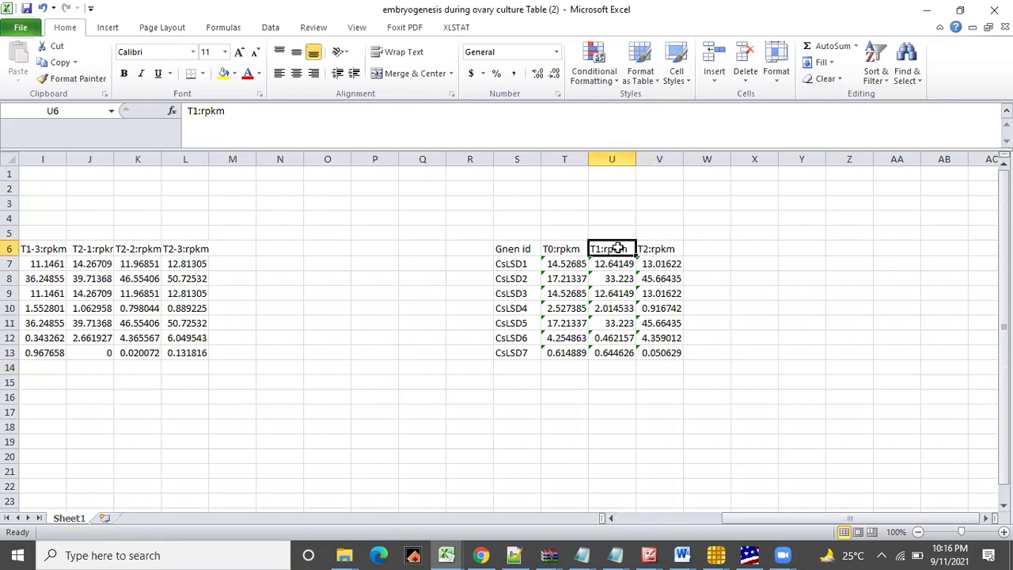
pyautogui.click(555, 252)
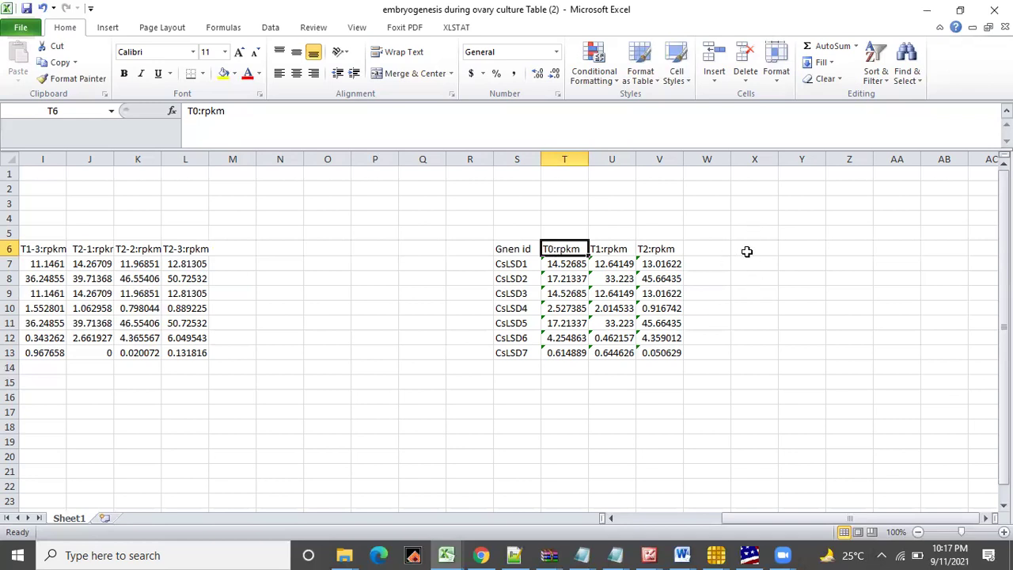
# Add the headings T1 in cell X6 and T2 in cell Y6 beside the averages table
pyautogui.click(746, 252)
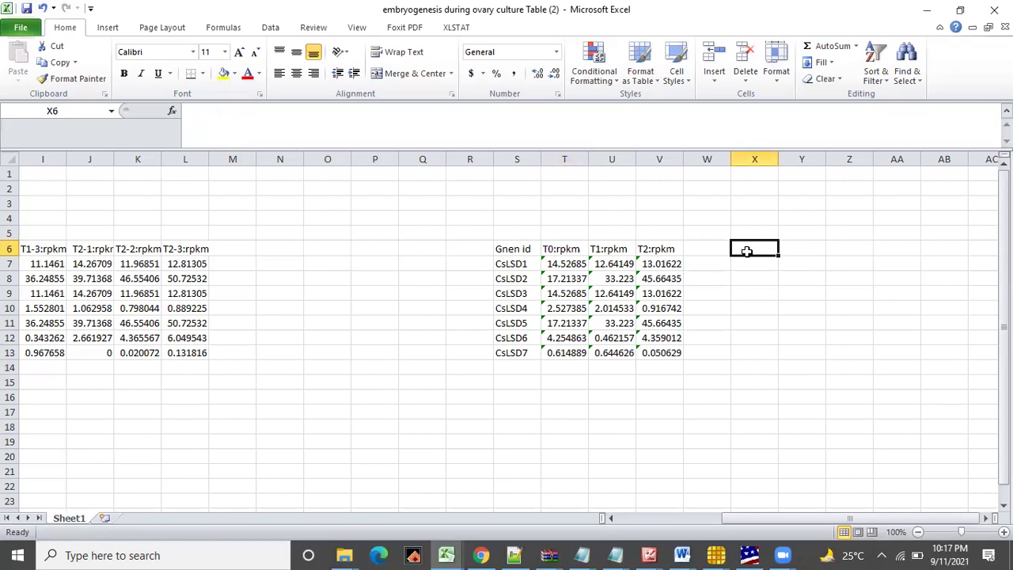
pyautogui.write('T')
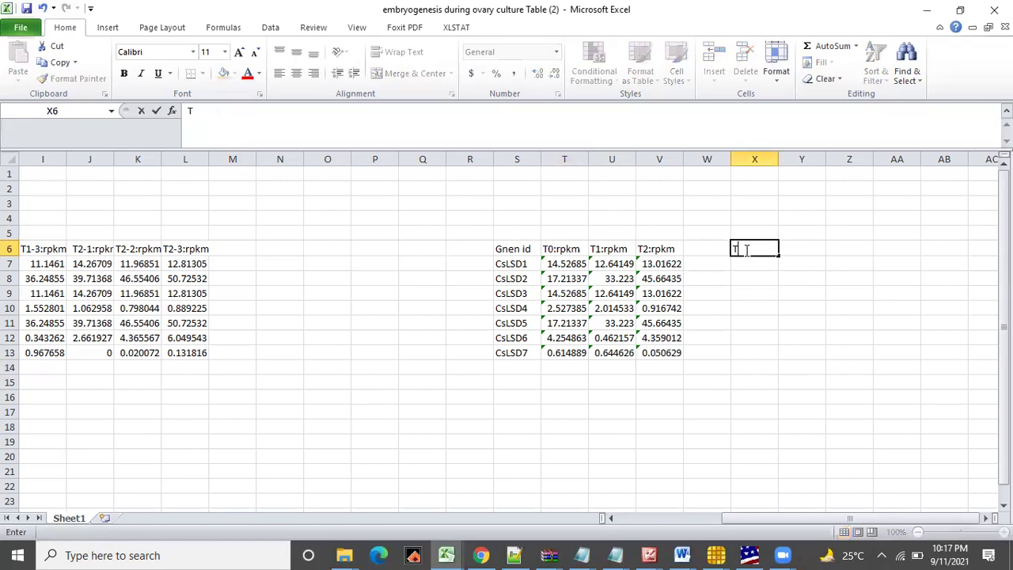
pyautogui.write('1')
pyautogui.click(802, 249)
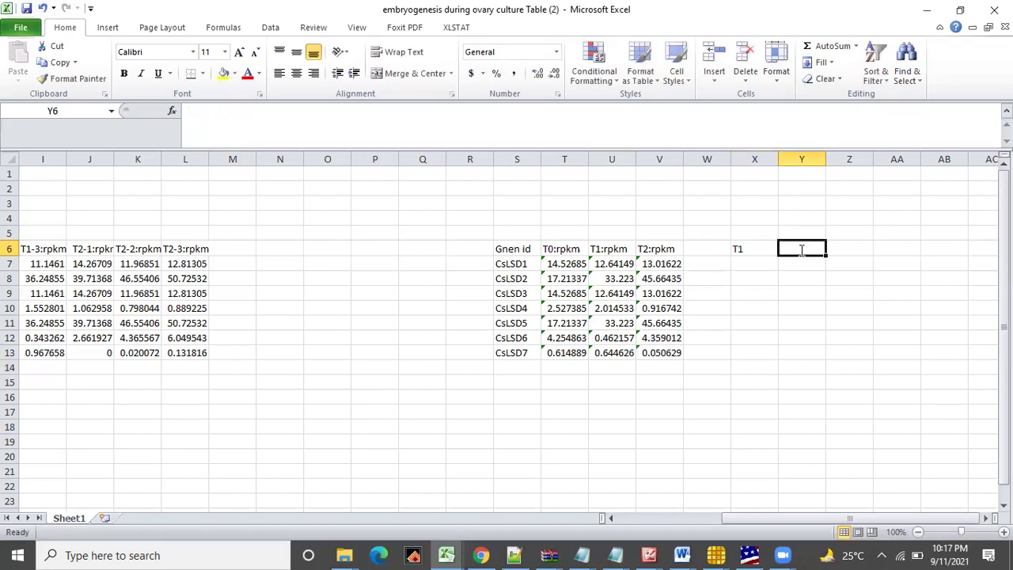
pyautogui.write('T2')
pyautogui.click(739, 249)
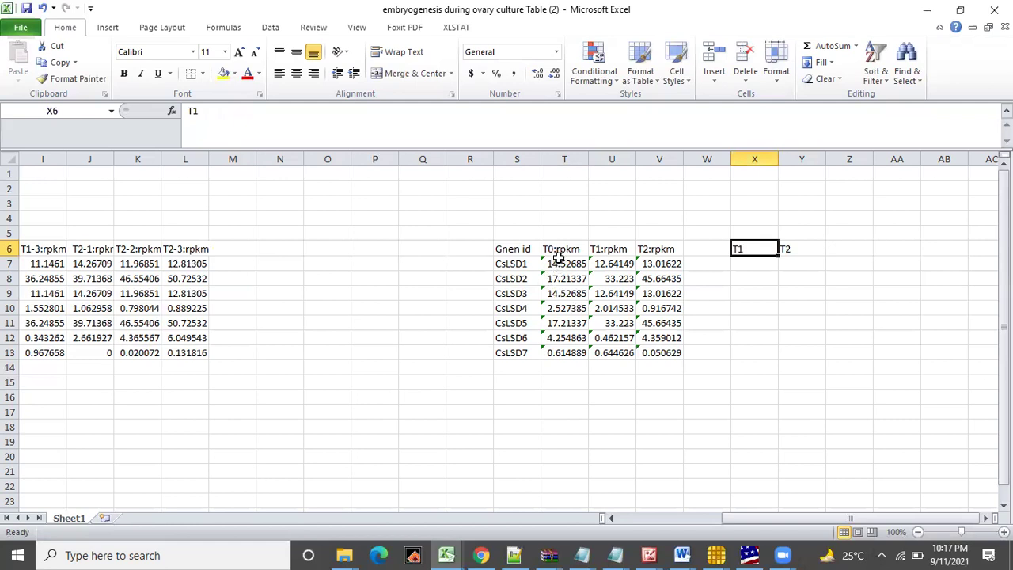
# Calculate the T1 log ratio for CsLSD1 in cell X7 with the formula =LOG(U7/T7)
pyautogui.click(742, 266)
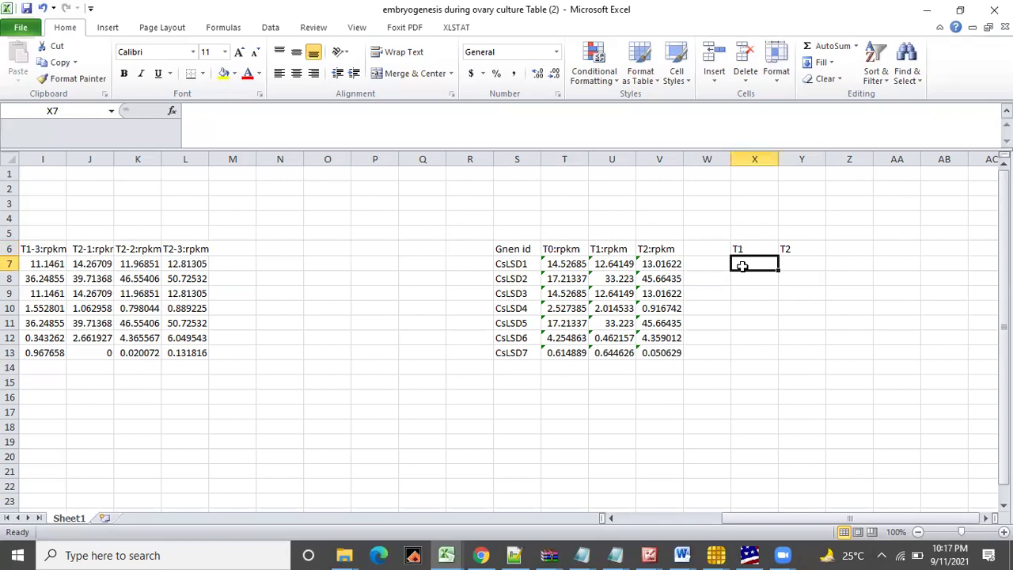
pyautogui.write('=lo')
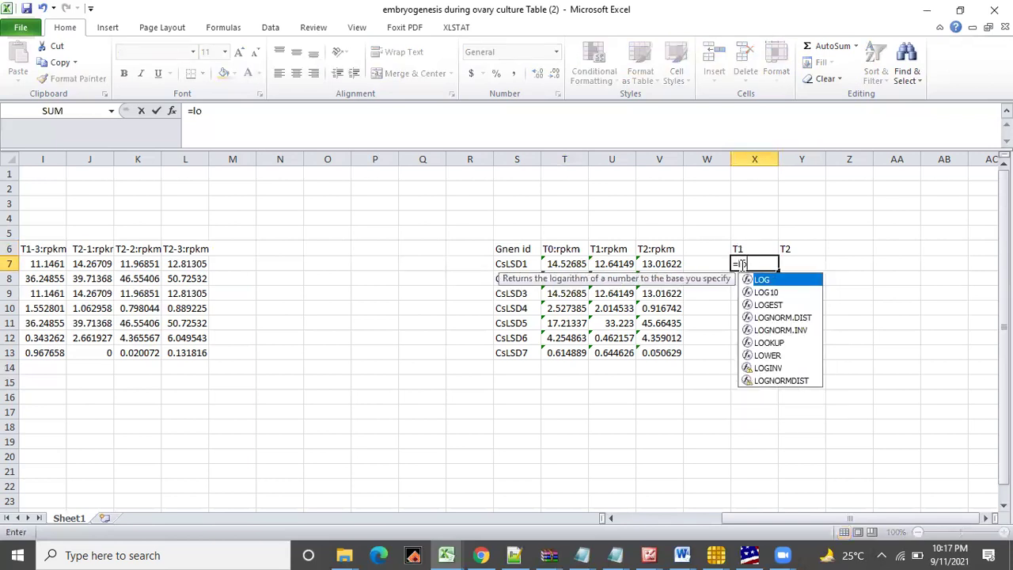
pyautogui.write('g')
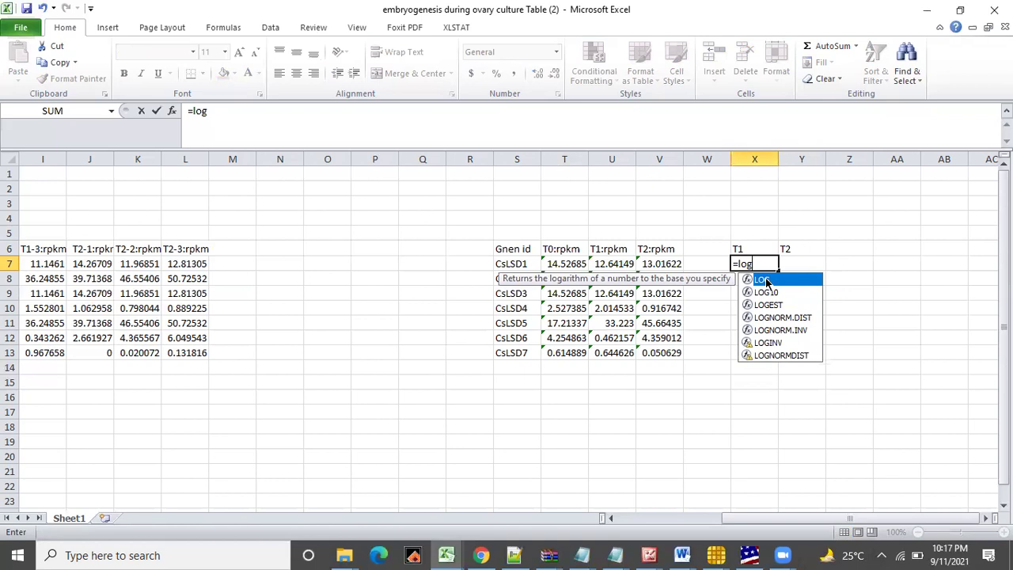
pyautogui.doubleClick(761, 279)
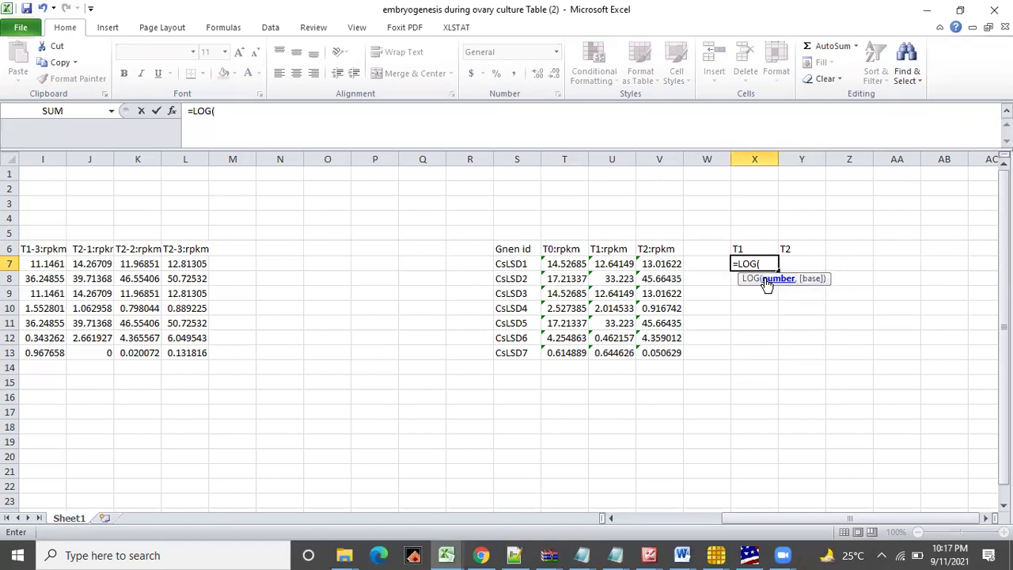
pyautogui.click(610, 262)
pyautogui.write('/')
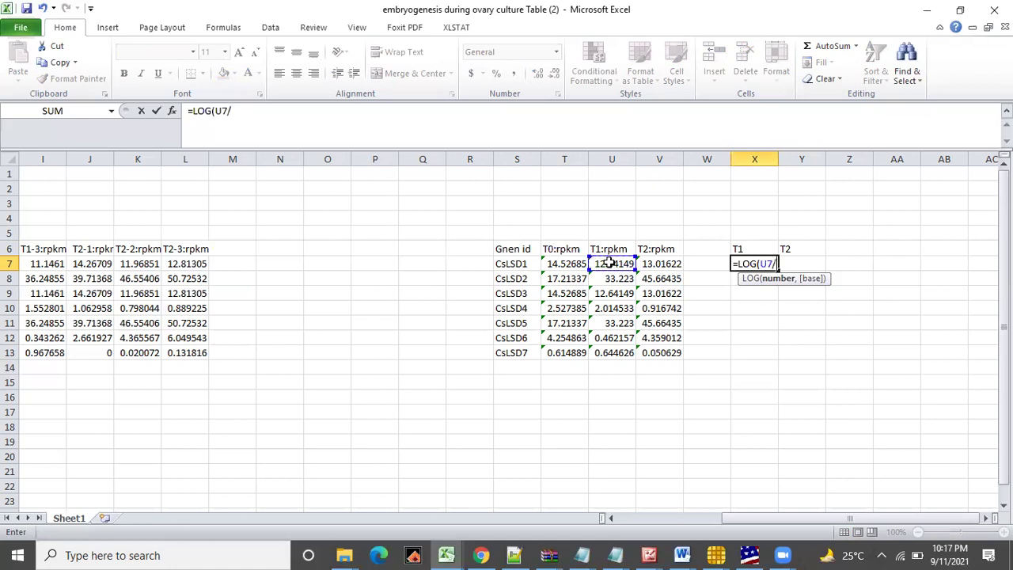
pyautogui.click(565, 265)
pyautogui.write(')')
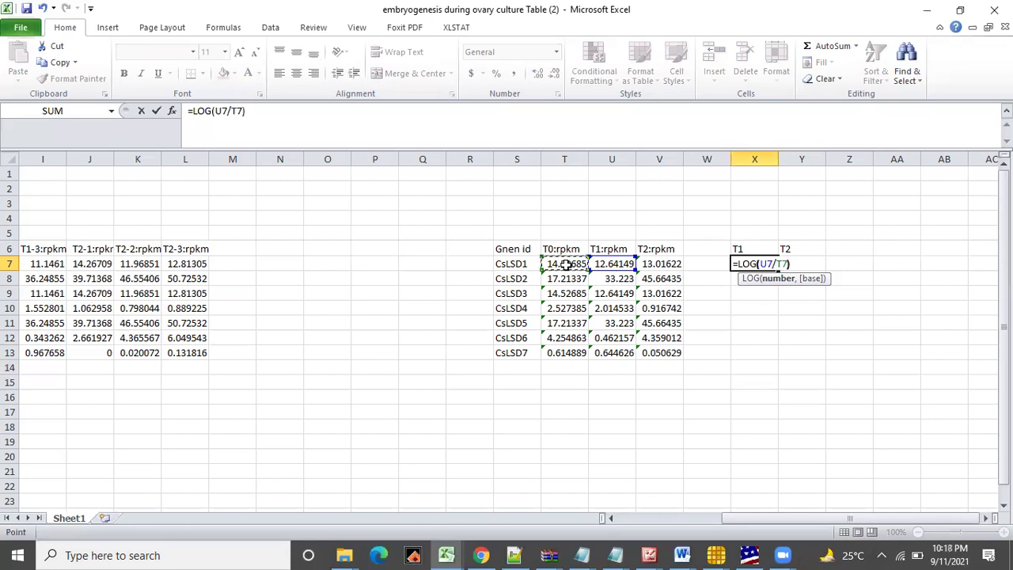
pyautogui.press('Return')
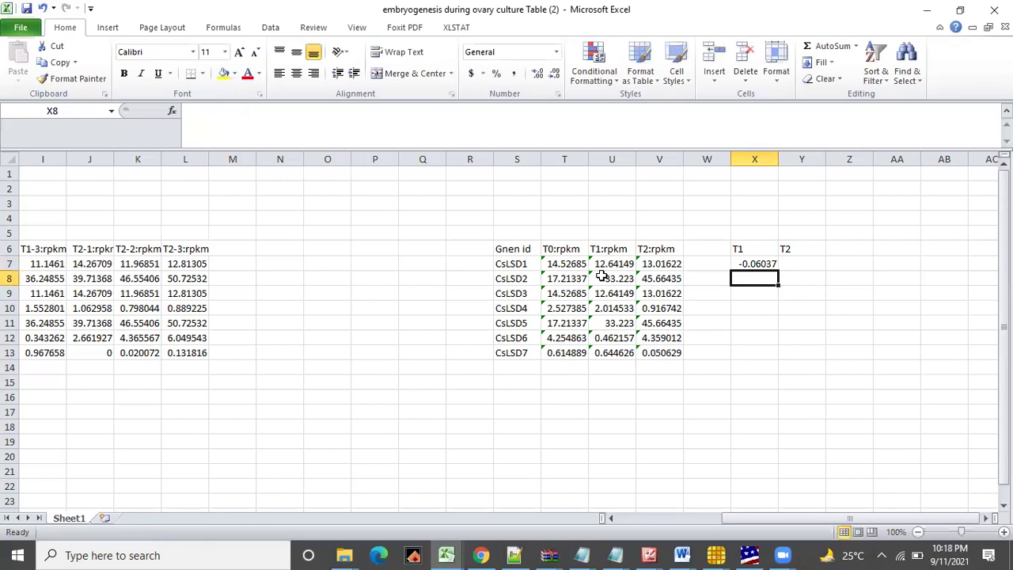
pyautogui.click(758, 265)
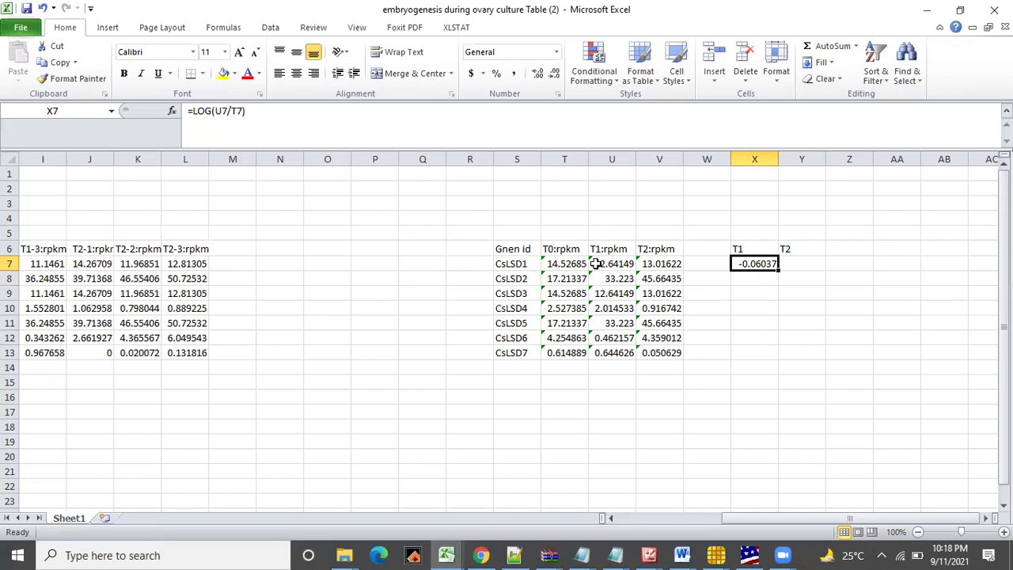
# Switch to Statistix, check the treatment P value in the AOV table for CsLSD1, and return to the workbook
pyautogui.click(750, 555)
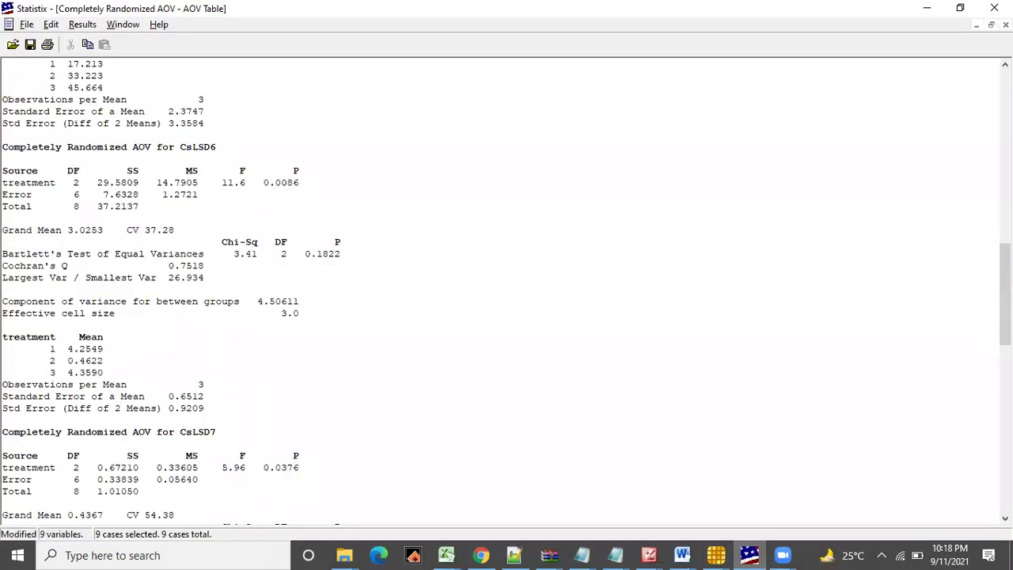
pyautogui.moveTo(1006, 294); pyautogui.dragTo(1006, 396)
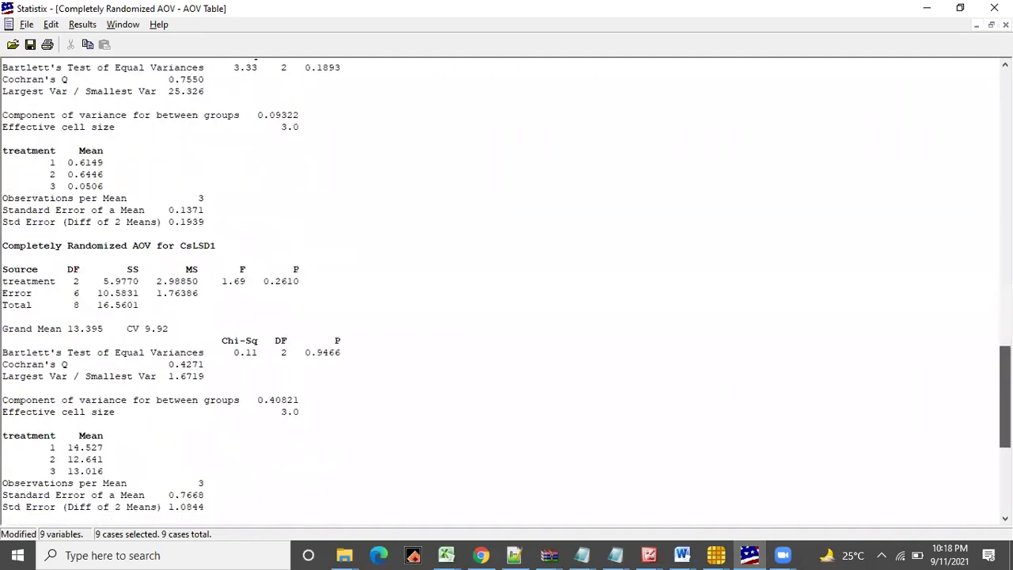
pyautogui.moveTo(264, 281); pyautogui.dragTo(311, 281)
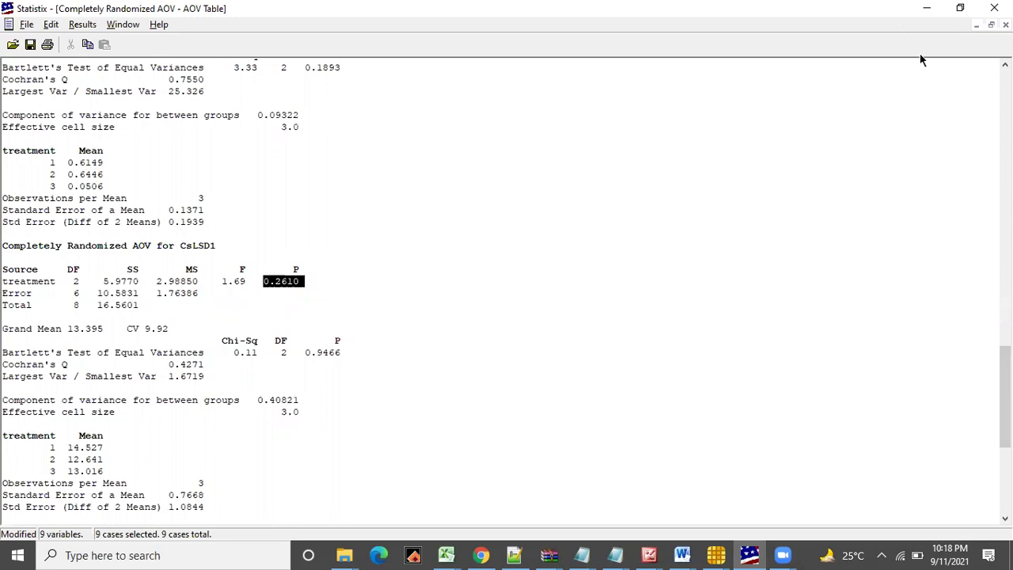
pyautogui.click(933, 12)
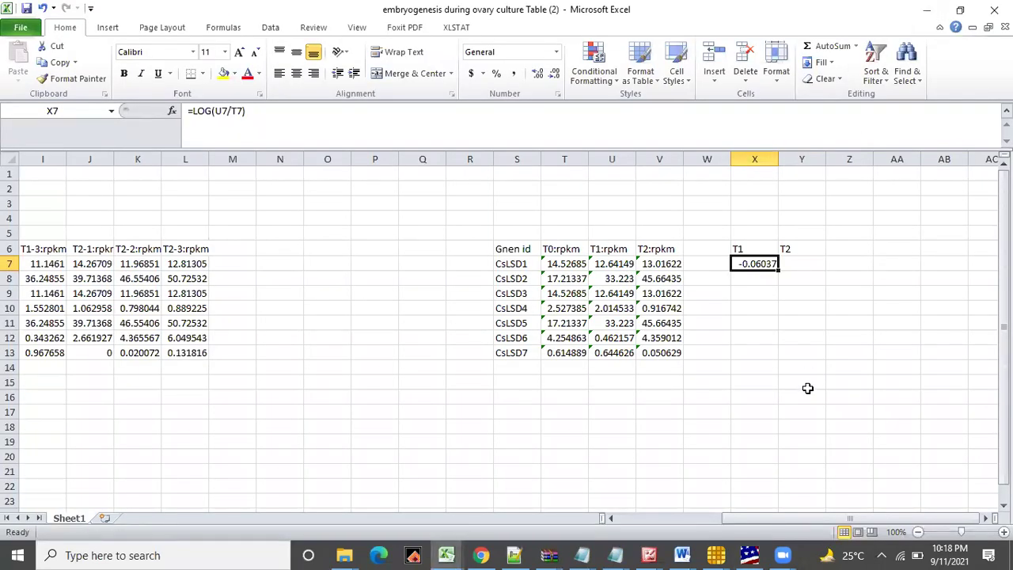
# Mark CsLSD1 as NS in cell W7 beside its averages
pyautogui.click(703, 265)
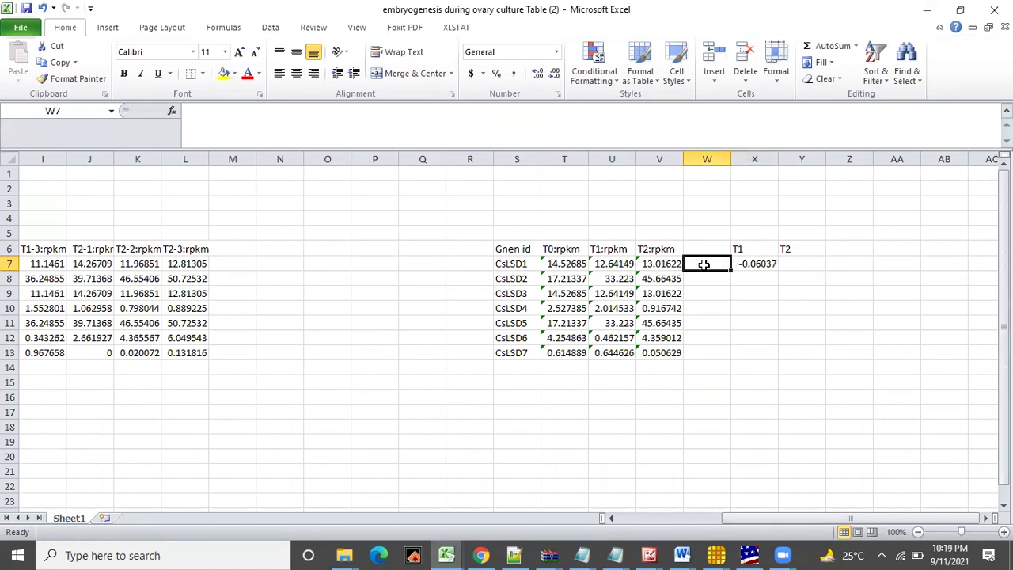
pyautogui.write('NS')
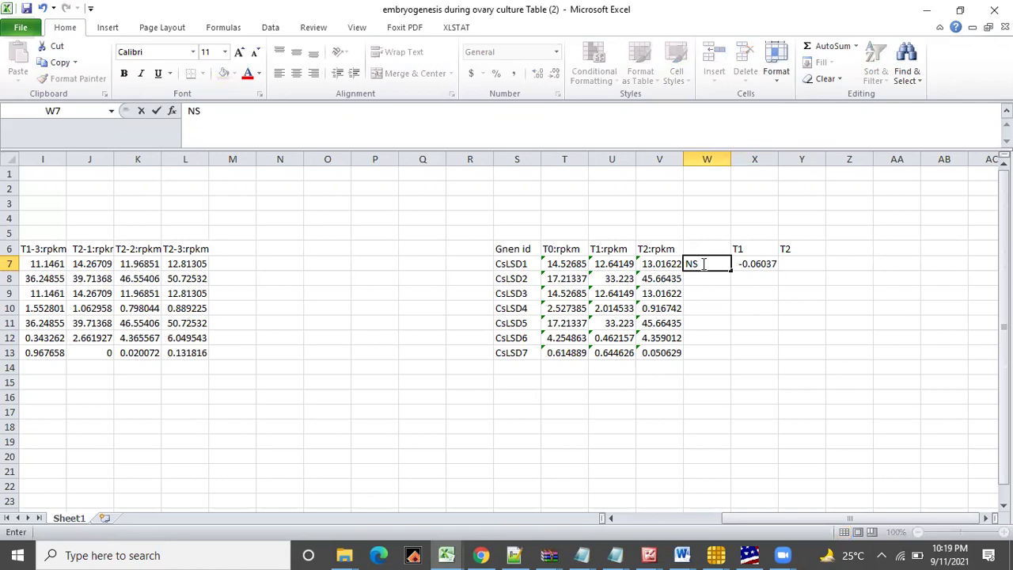
pyautogui.click(754, 264)
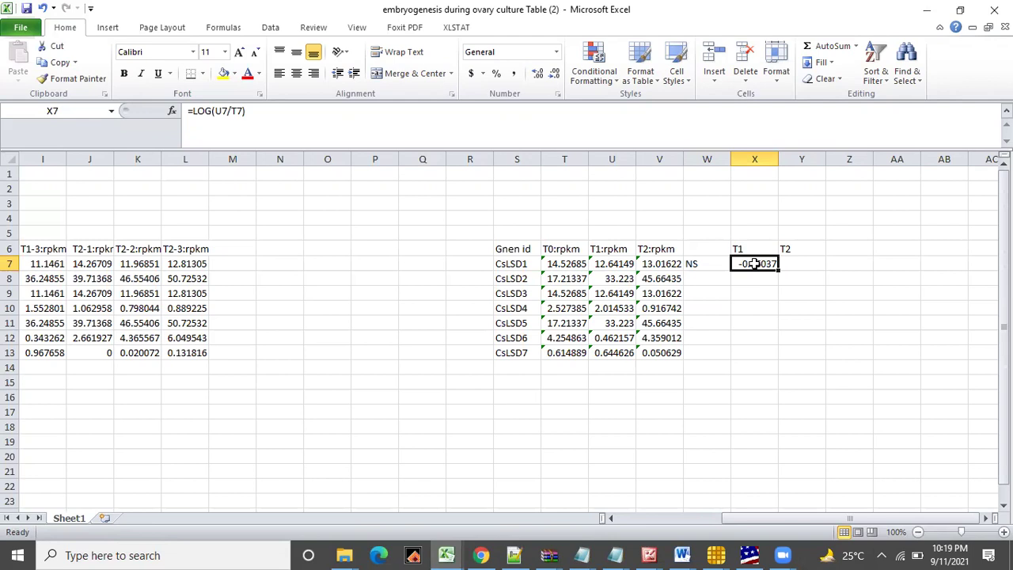
# Try to fill the T1 log formula from cell X7 down to X13 for the remaining genes
pyautogui.click(752, 343)
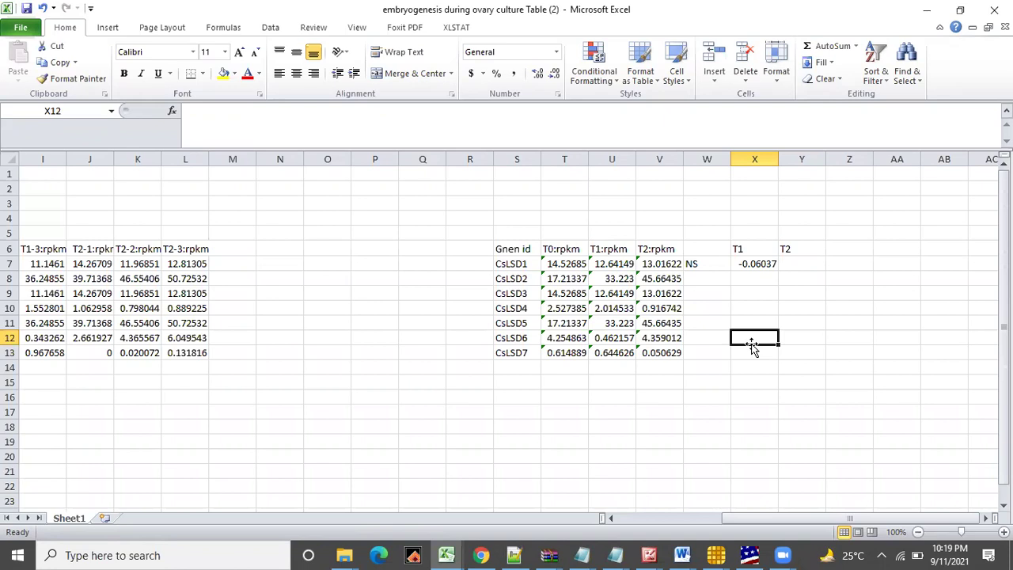
pyautogui.click(770, 264)
pyautogui.moveTo(776, 271); pyautogui.dragTo(776, 365)
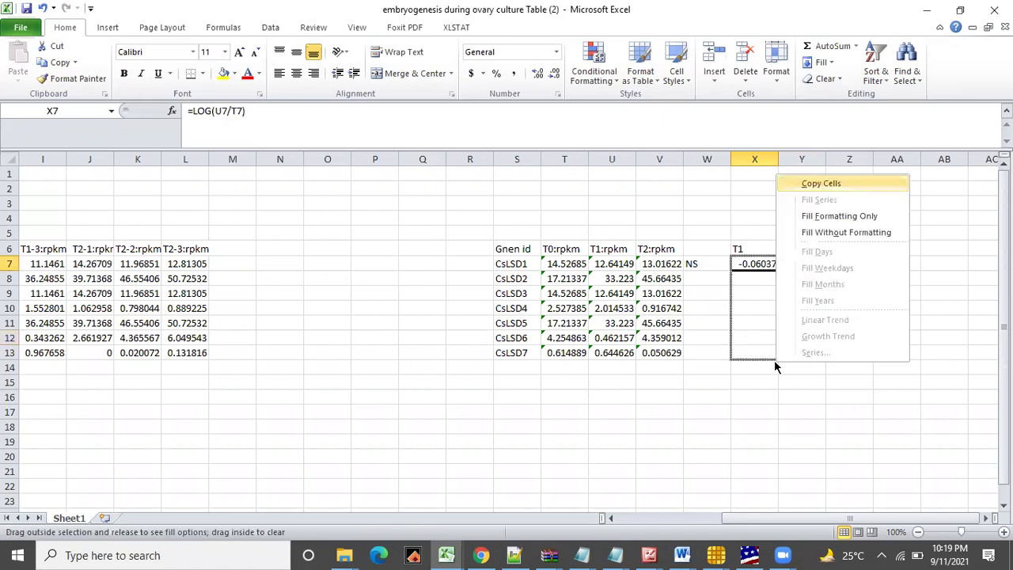
pyautogui.click(739, 326)
pyautogui.moveTo(775, 272); pyautogui.dragTo(771, 364)
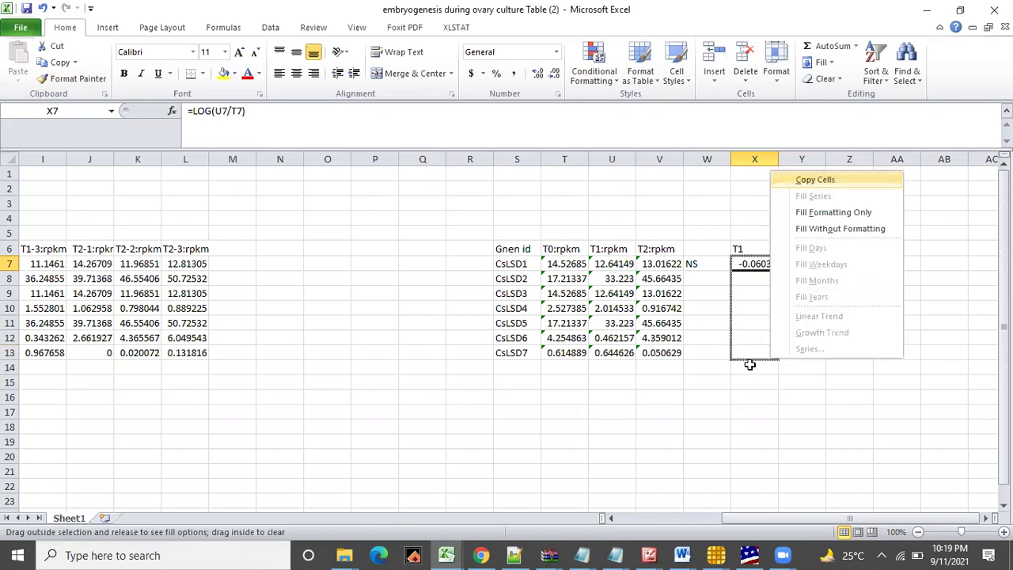
pyautogui.click(751, 365)
pyautogui.click(748, 283)
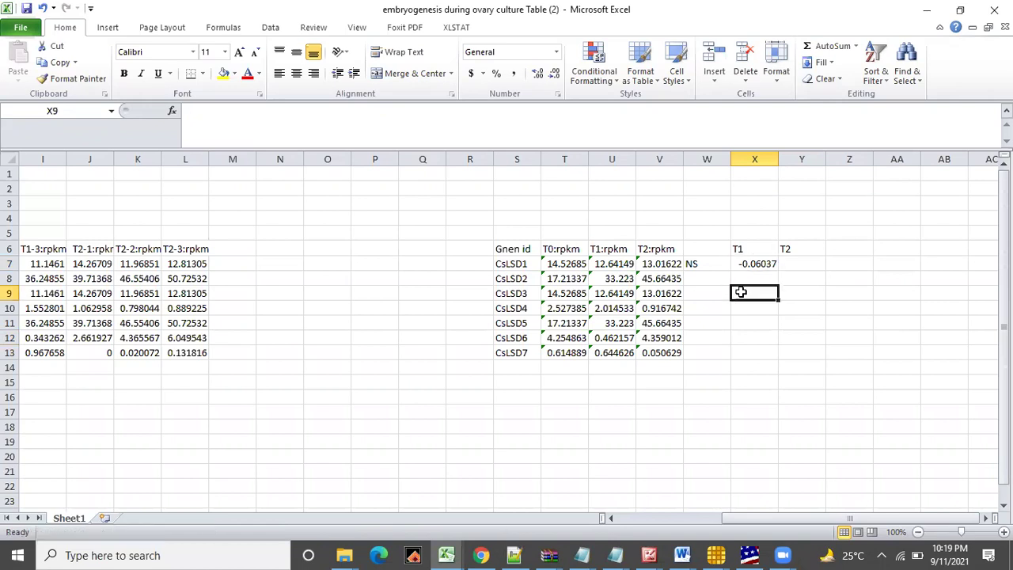
pyautogui.click(745, 266)
pyautogui.moveTo(774, 270); pyautogui.dragTo(771, 356)
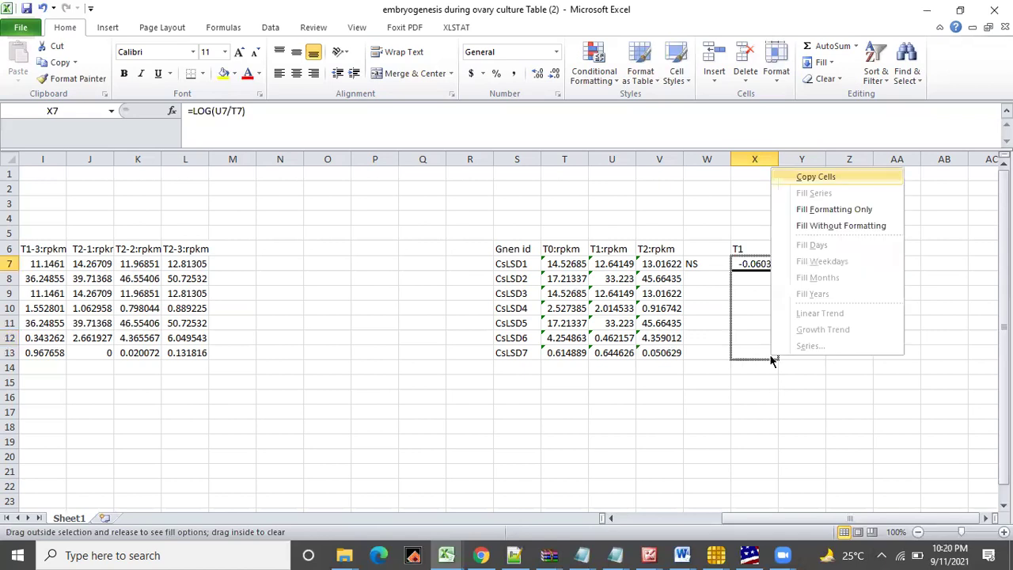
pyautogui.click(742, 388)
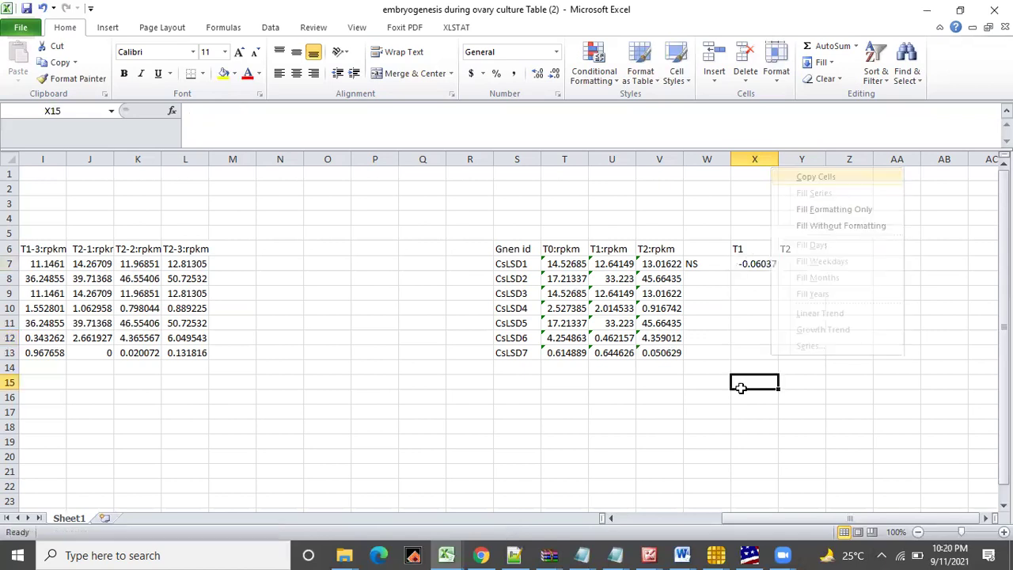
pyautogui.click(763, 264)
pyautogui.moveTo(778, 270); pyautogui.dragTo(749, 273)
pyautogui.click(752, 375)
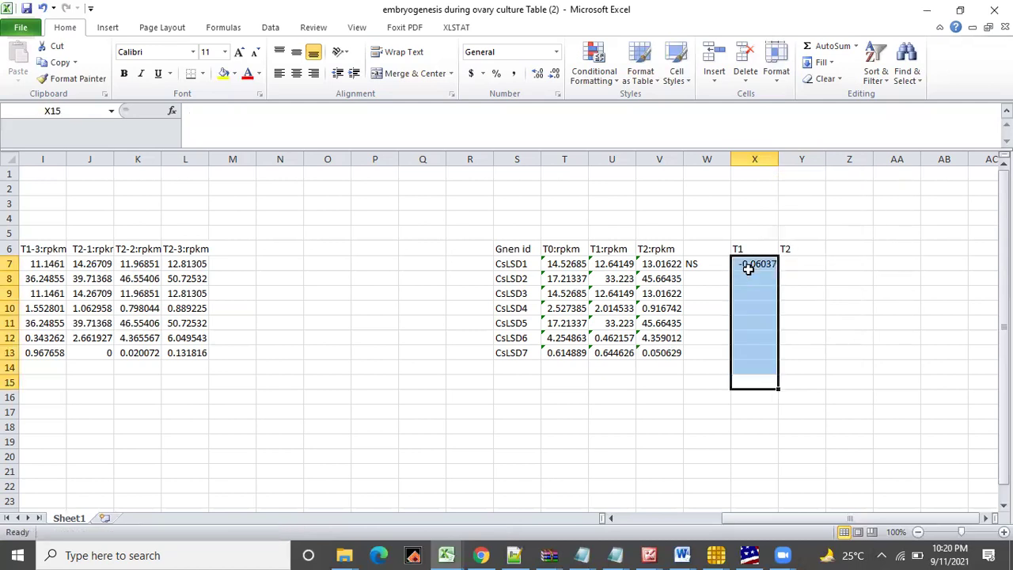
pyautogui.click(752, 265)
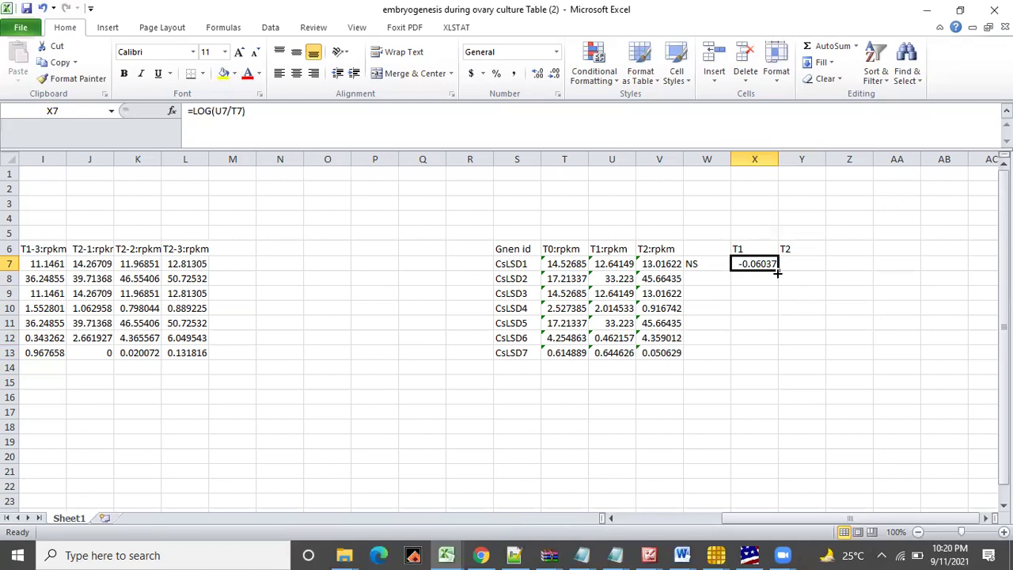
pyautogui.moveTo(777, 269); pyautogui.dragTo(767, 362)
pyautogui.click(731, 389)
# Check the cell references of the log formula in X7 and retry filling it down to X13
pyautogui.doubleClick(759, 266)
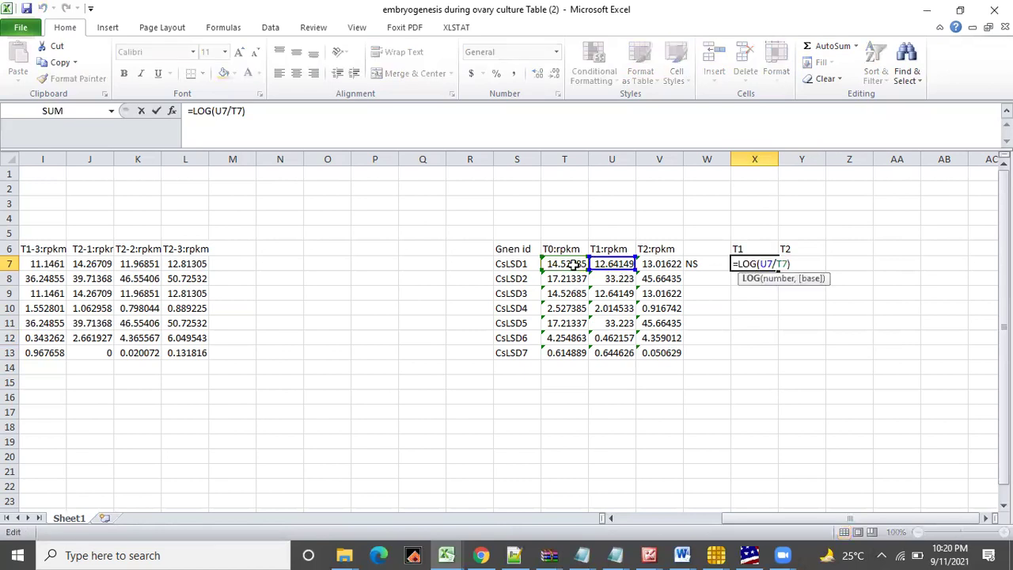
pyautogui.click(740, 354)
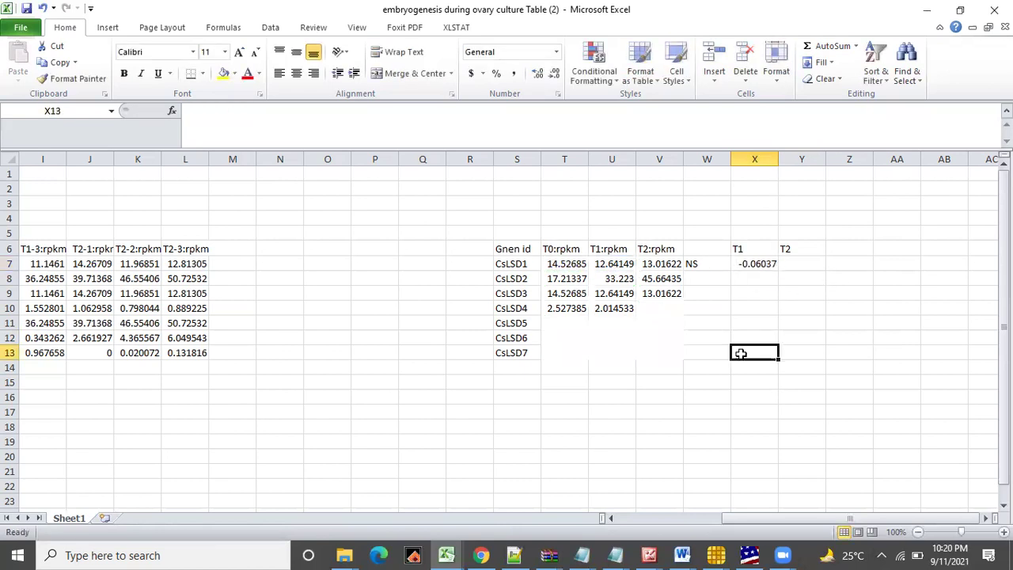
pyautogui.click(766, 266)
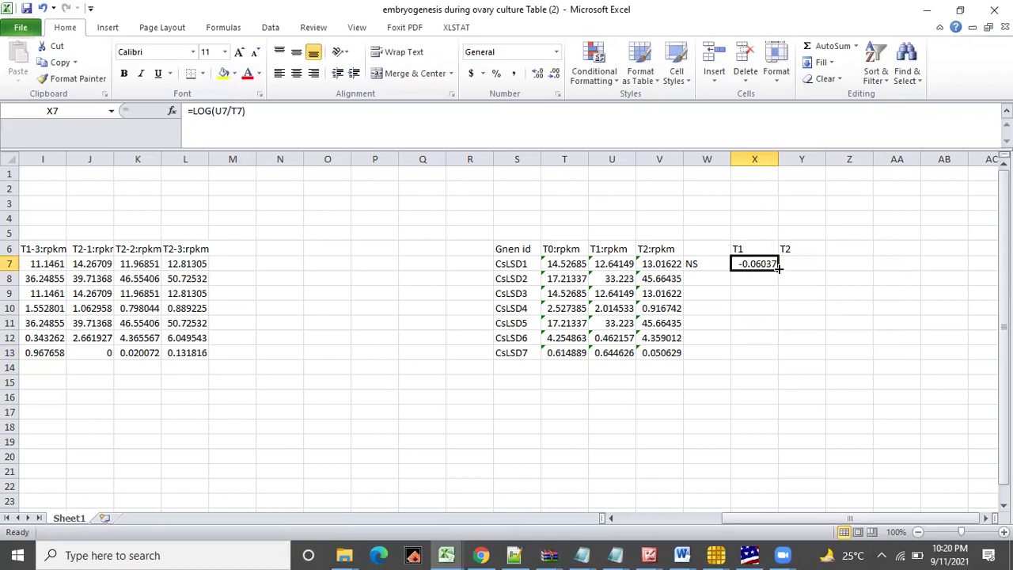
pyautogui.moveTo(779, 269); pyautogui.dragTo(778, 358)
pyautogui.click(777, 351)
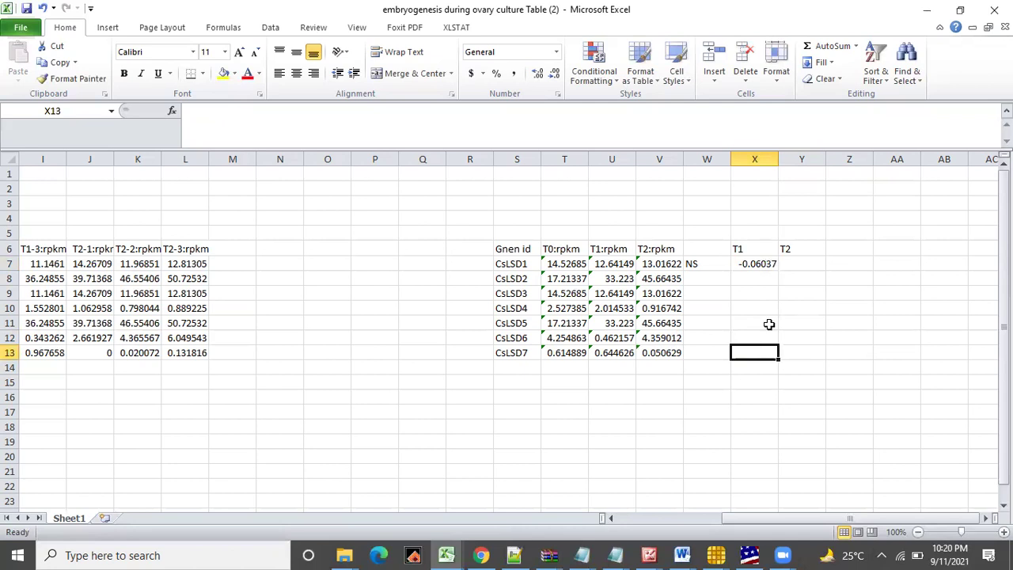
# Calculate the T1 log ratio for CsLSD2 in cell X8 with the formula =LOG(U8/T8)
pyautogui.click(740, 275)
pyautogui.write('=log')
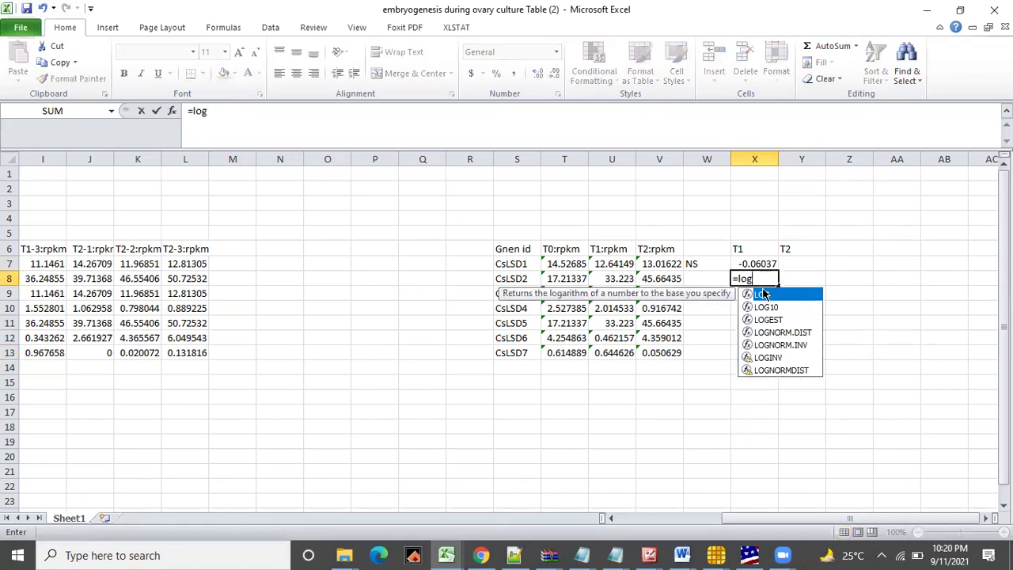
pyautogui.doubleClick(760, 293)
pyautogui.click(615, 279)
pyautogui.write('/')
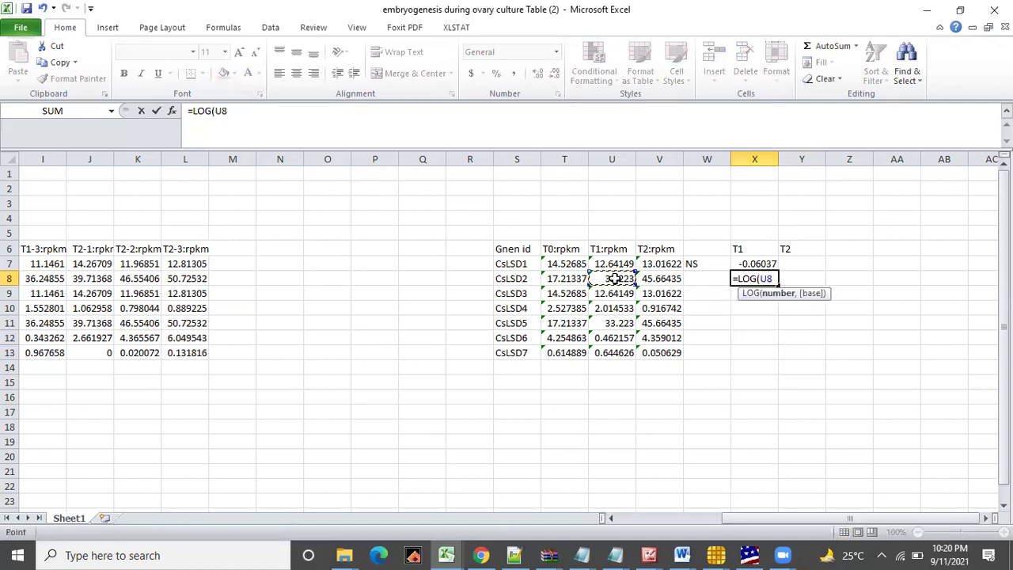
pyautogui.click(568, 279)
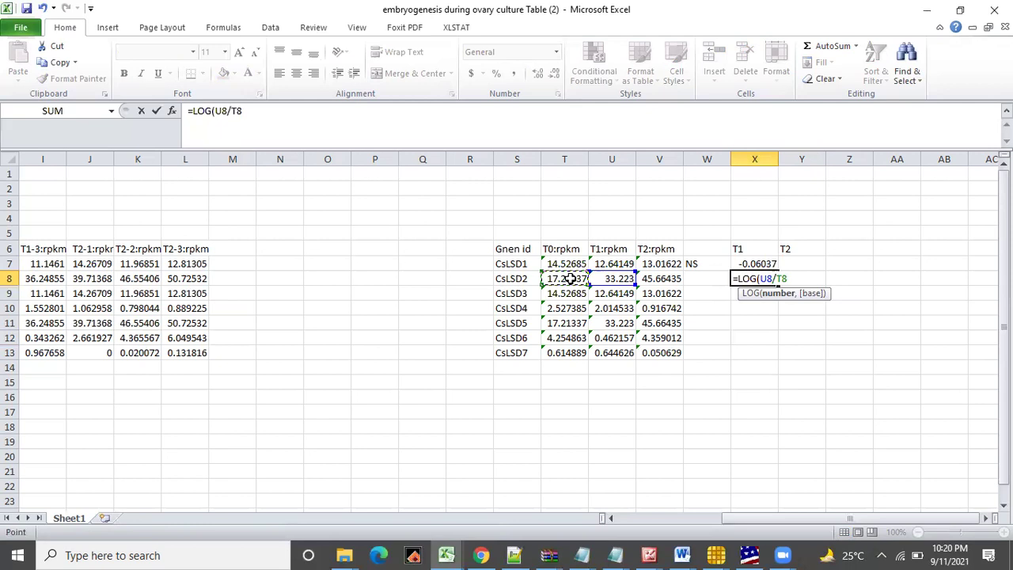
pyautogui.write(')')
pyautogui.press('Return')
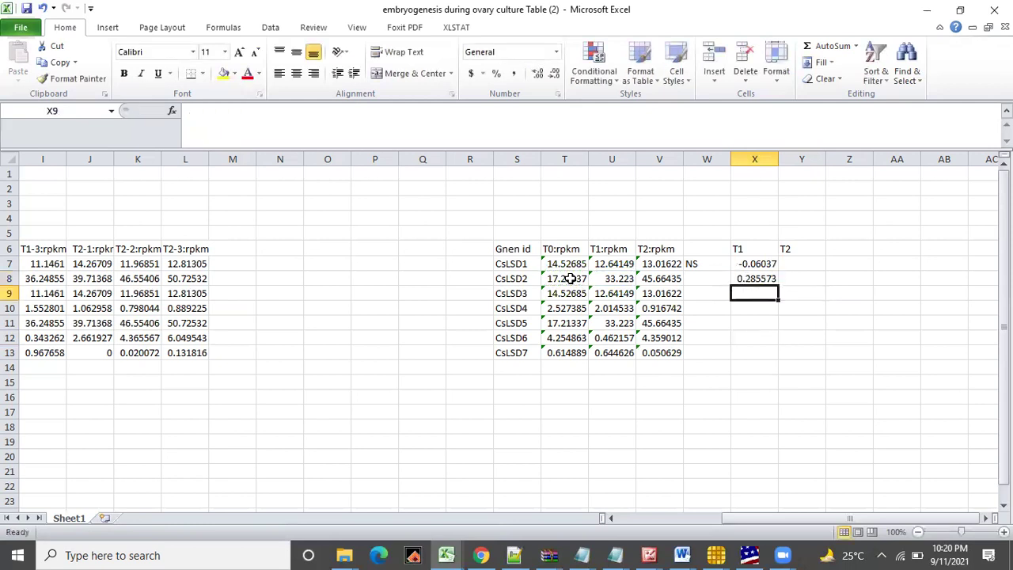
# Fill the T1 log ratio formula from cell X8 down to X13 for the remaining genes
pyautogui.click(766, 277)
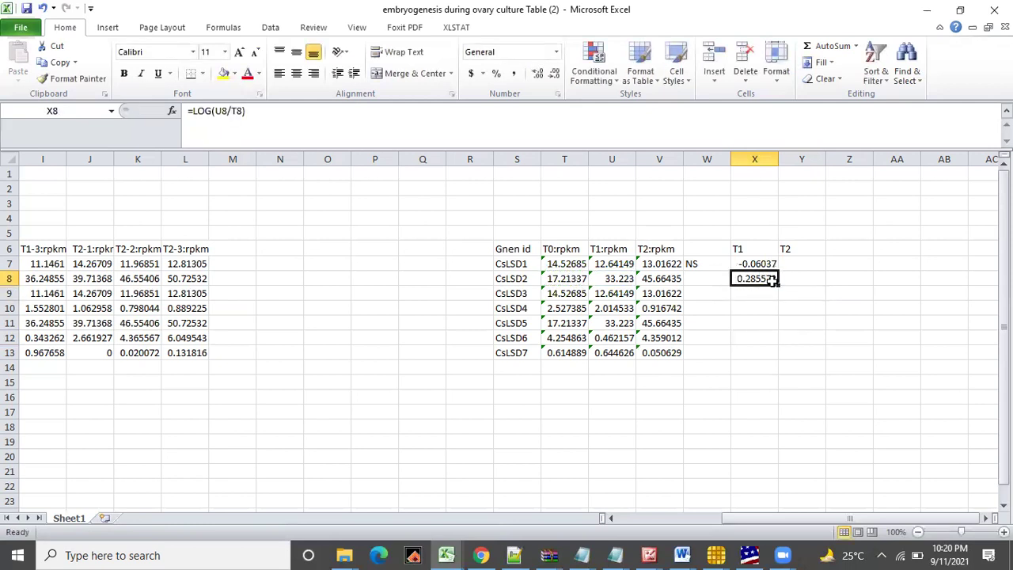
pyautogui.moveTo(778, 286); pyautogui.dragTo(777, 361)
pyautogui.click(757, 291)
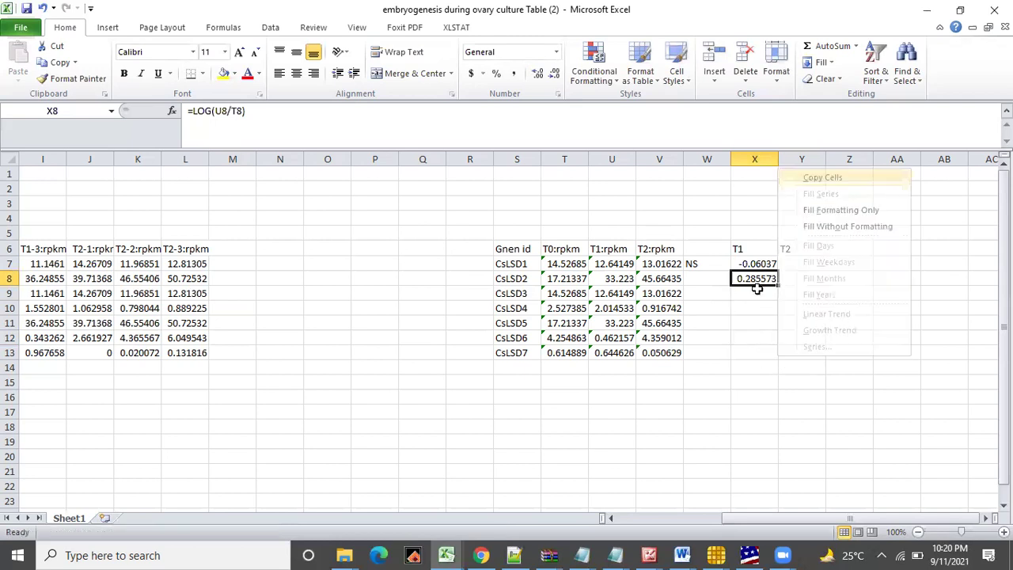
pyautogui.click(754, 291)
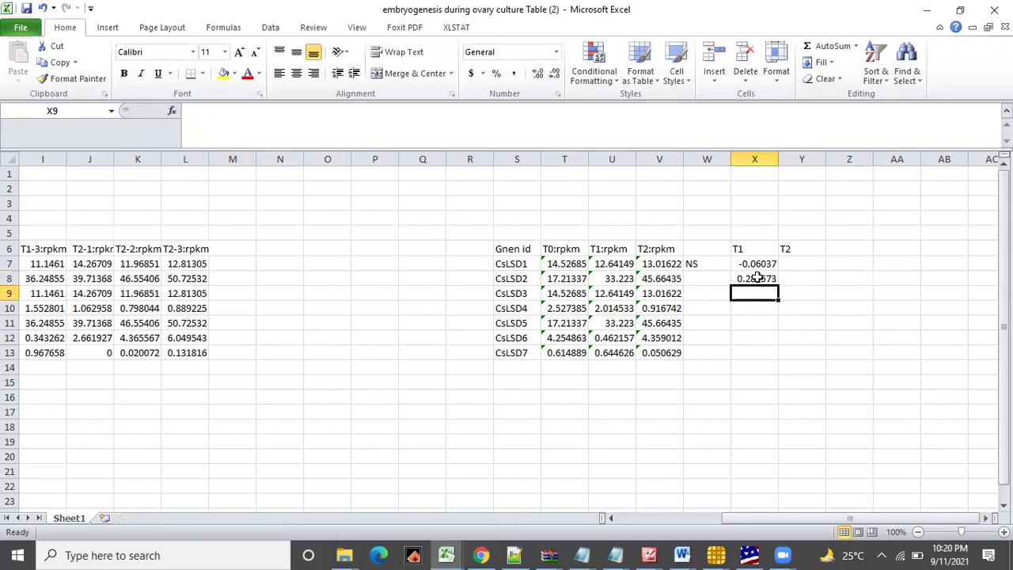
pyautogui.click(759, 278)
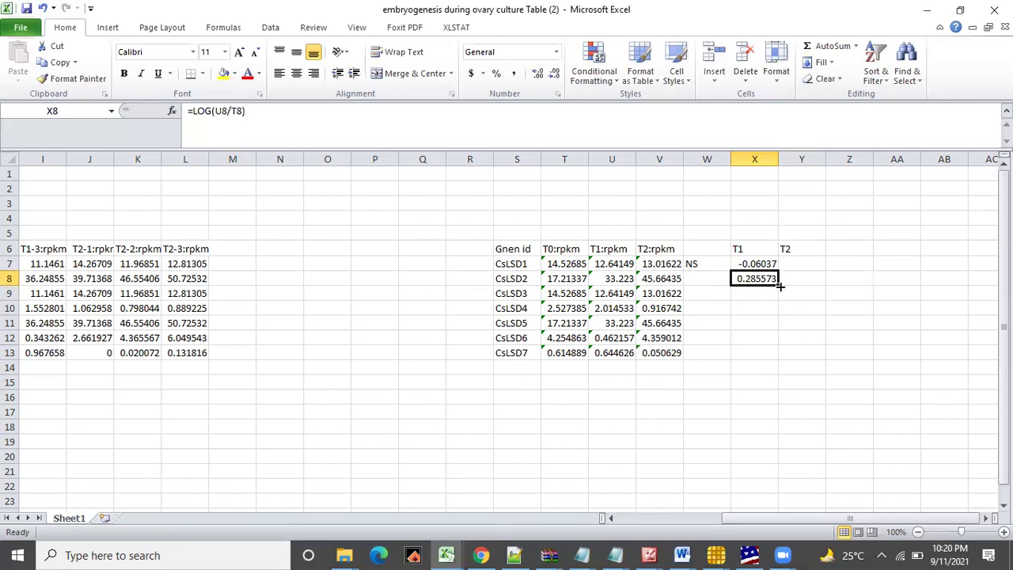
pyautogui.moveTo(780, 286); pyautogui.dragTo(776, 366)
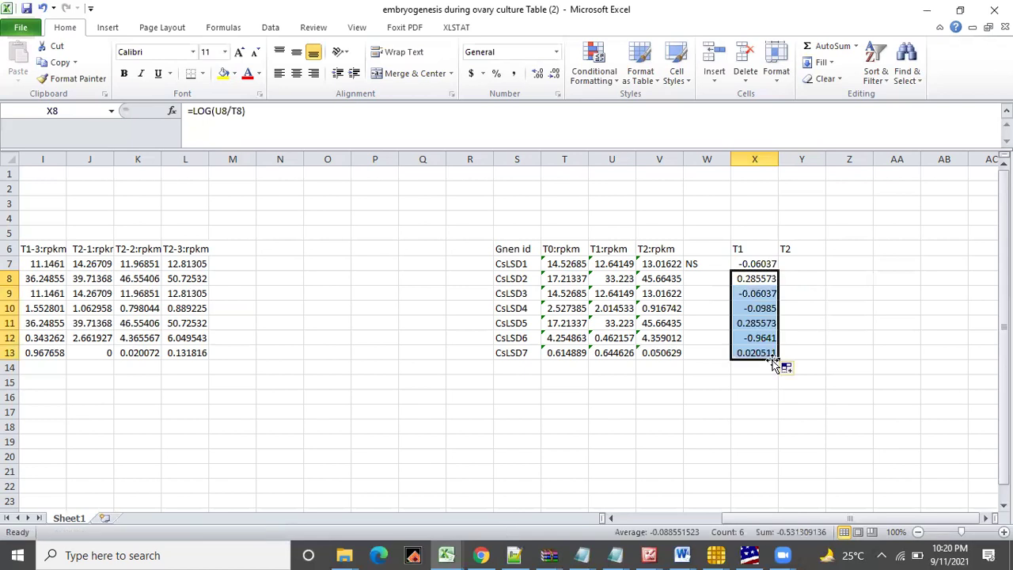
# Calculate the T2 log ratio for CsLSD1 in cell Y7 with the formula =LOG(V7/T7)
pyautogui.click(798, 264)
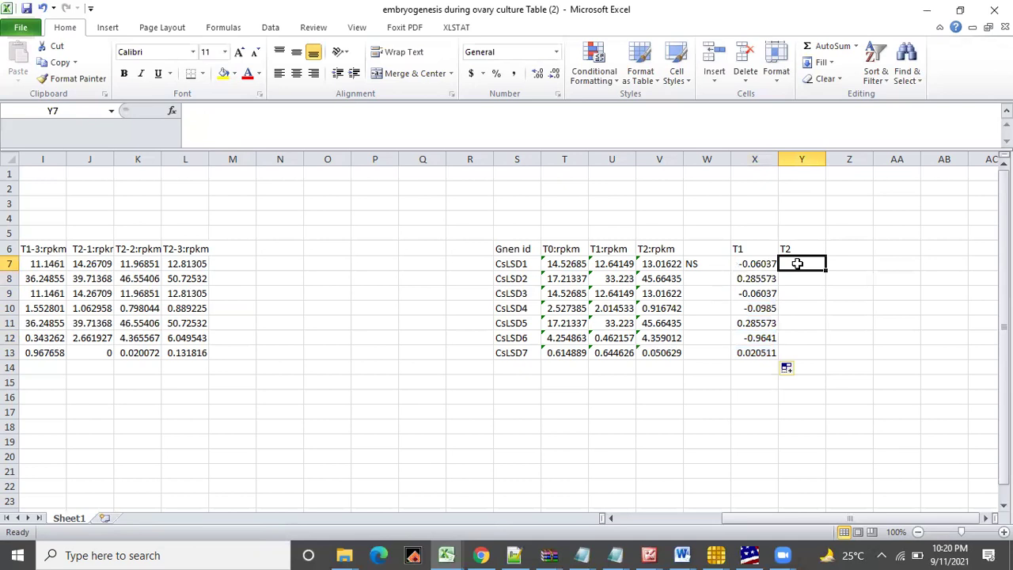
pyautogui.write('=')
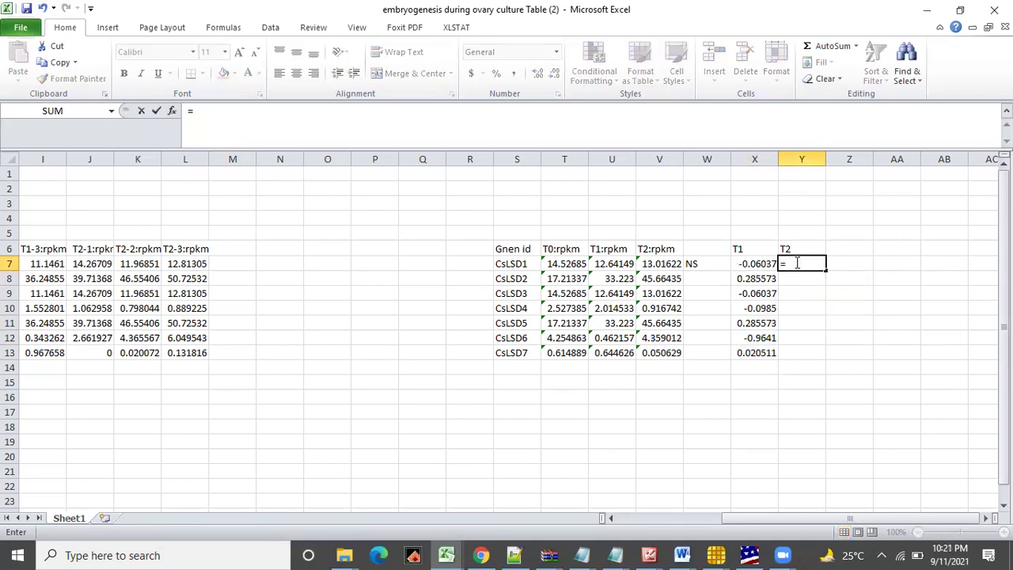
pyautogui.write('lo')
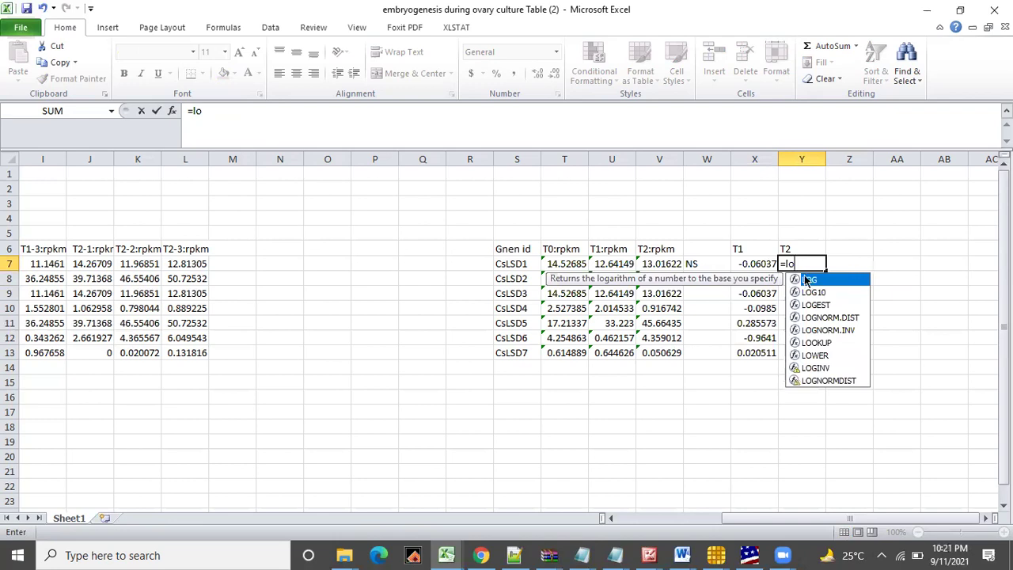
pyautogui.doubleClick(805, 280)
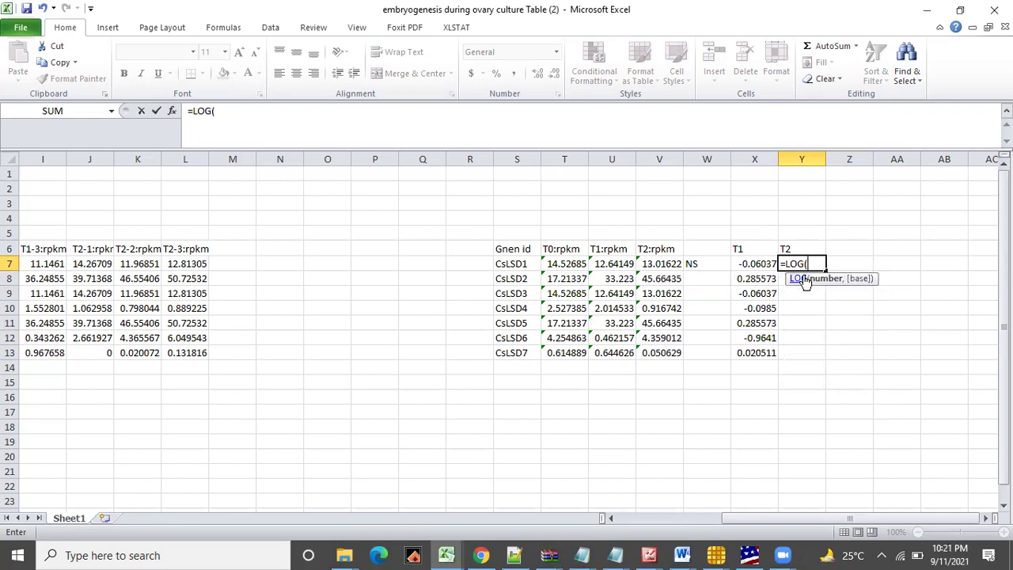
pyautogui.click(651, 264)
pyautogui.write('/')
pyautogui.click(559, 263)
pyautogui.write(')')
pyautogui.press('Return')
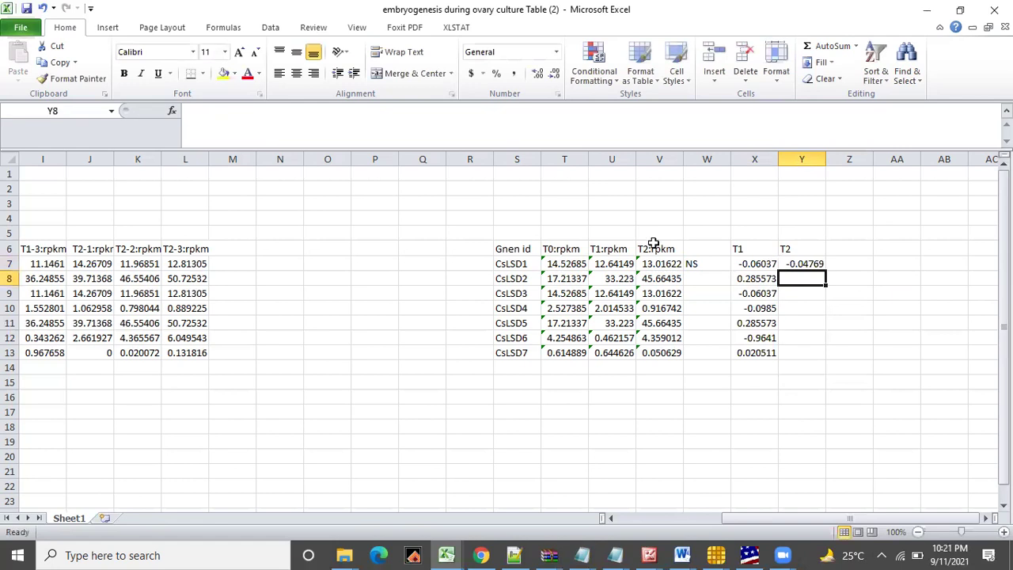
# Try to fill the T2 log formula from cell Y7 down to Y13 for the other genes
pyautogui.click(821, 262)
pyautogui.moveTo(824, 269); pyautogui.dragTo(820, 363)
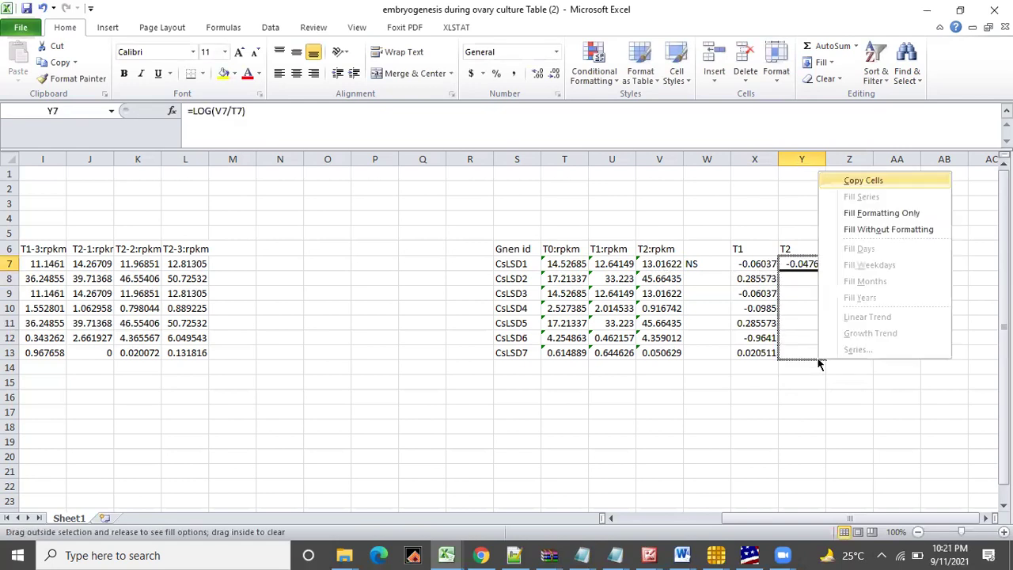
pyautogui.press('Escape')
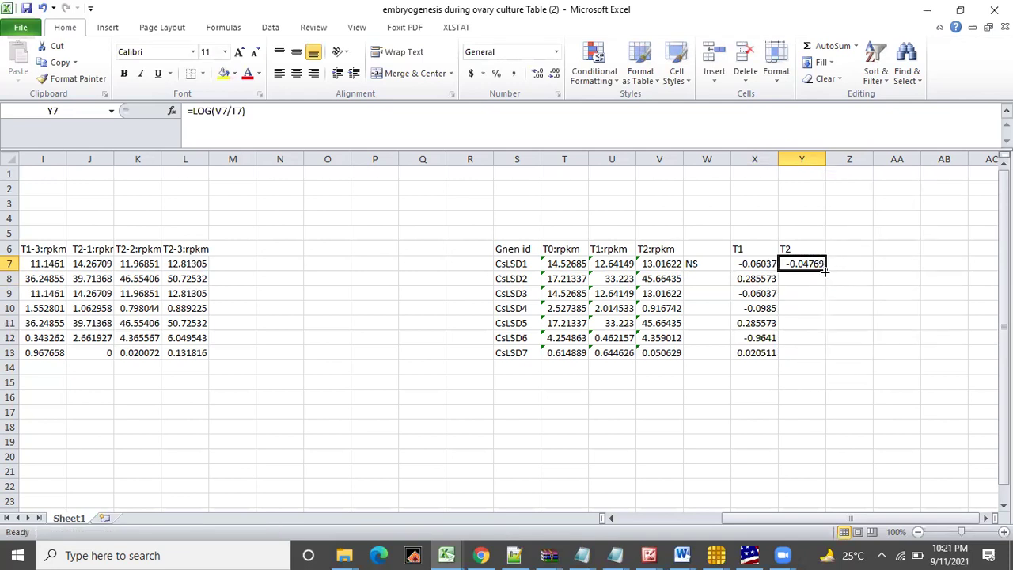
pyautogui.moveTo(824, 271); pyautogui.dragTo(826, 370)
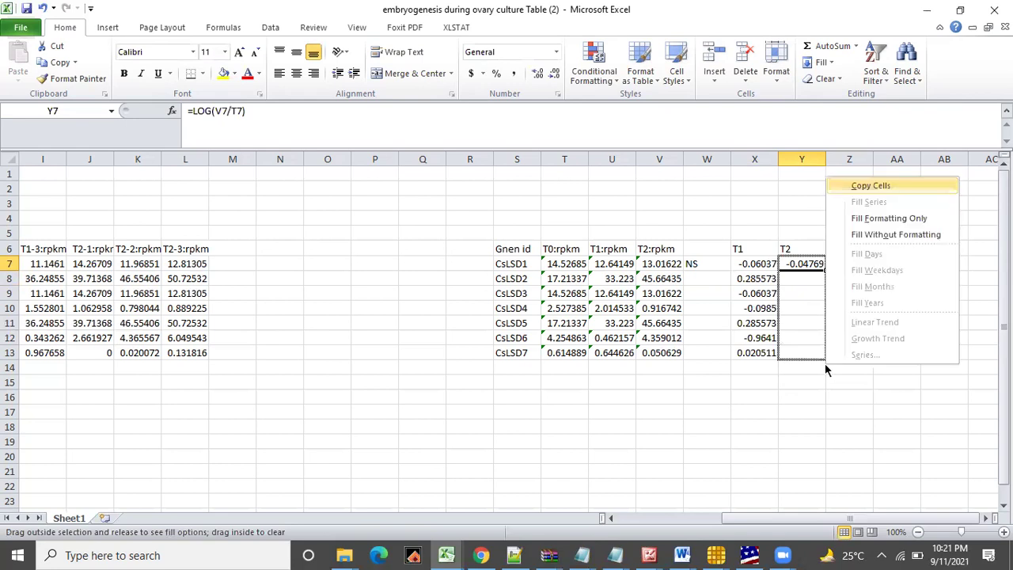
pyautogui.press('Escape')
# Calculate the T2 log ratio for CsLSD2 in cell Y8 with the formula =LOG(V8/T8)
pyautogui.click(802, 281)
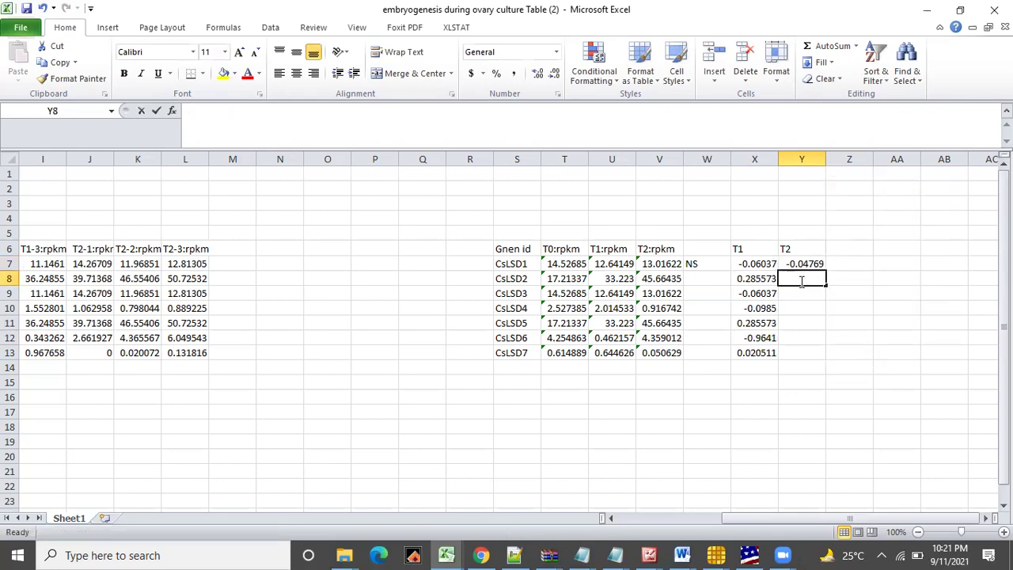
pyautogui.write('=log')
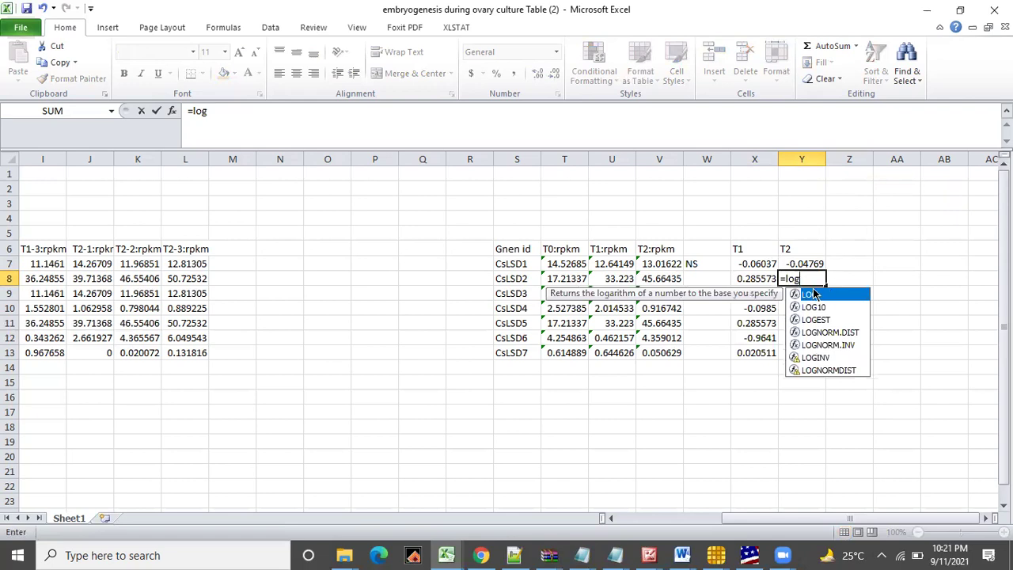
pyautogui.doubleClick(817, 295)
pyautogui.click(669, 279)
pyautogui.write('/')
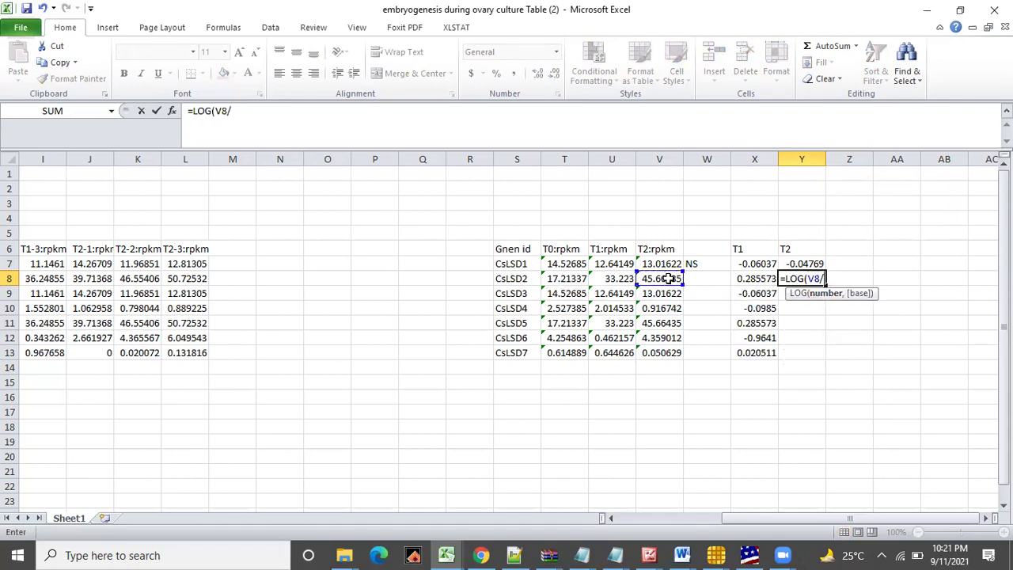
pyautogui.click(569, 280)
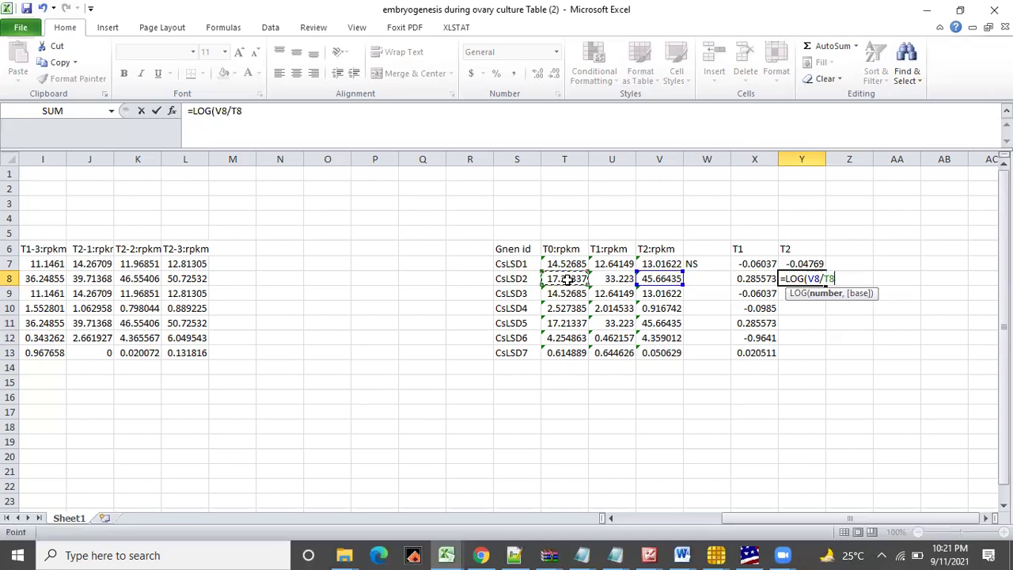
pyautogui.press('Return')
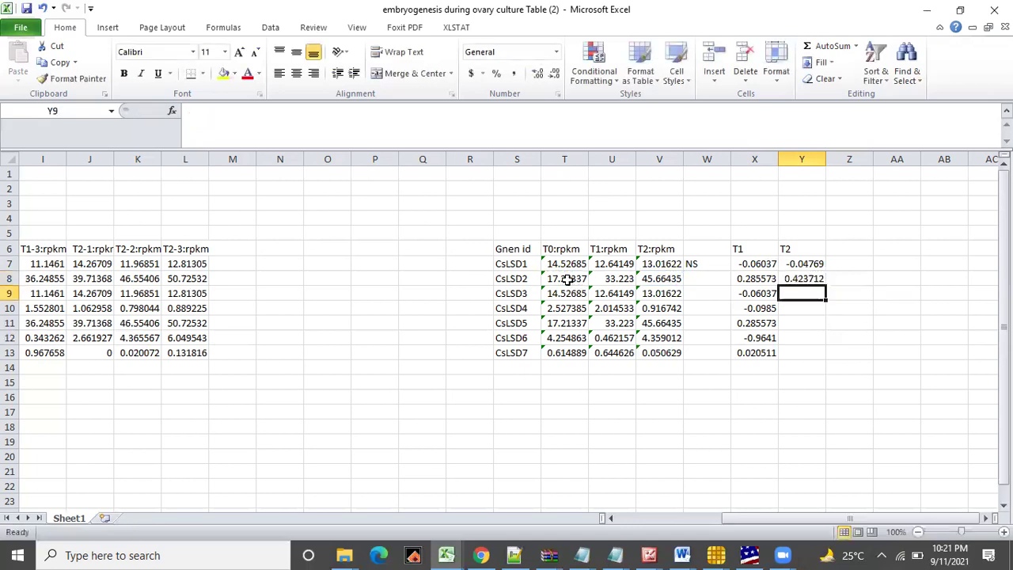
# Try to fill the T2 log formula from cell Y8 down to Y13
pyautogui.click(812, 273)
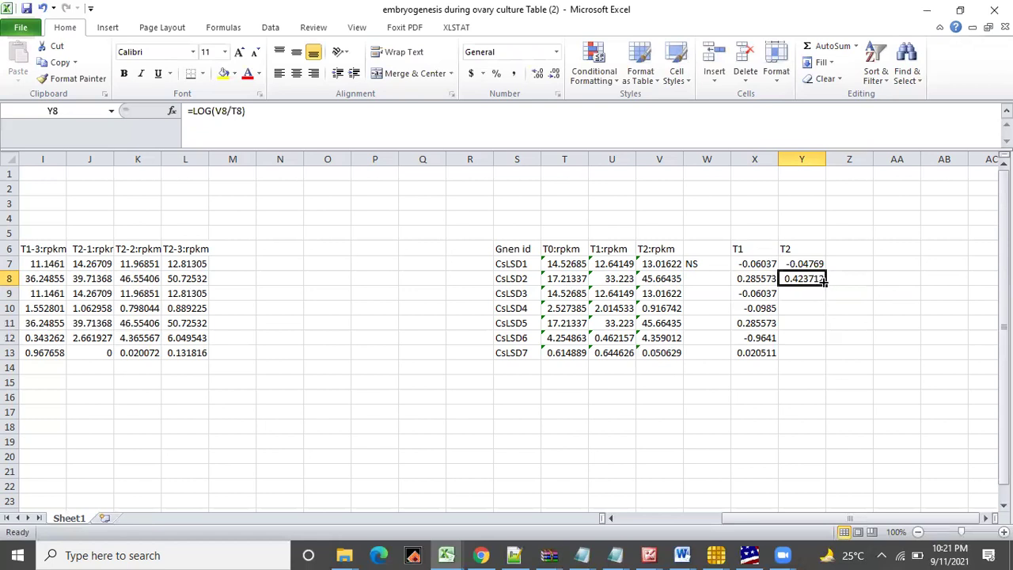
pyautogui.moveTo(826, 284); pyautogui.dragTo(810, 363)
pyautogui.click(755, 398)
# Change the gene column header in cell S6 to GnenID, without a space
pyautogui.click(522, 249)
pyautogui.doubleClick(522, 249)
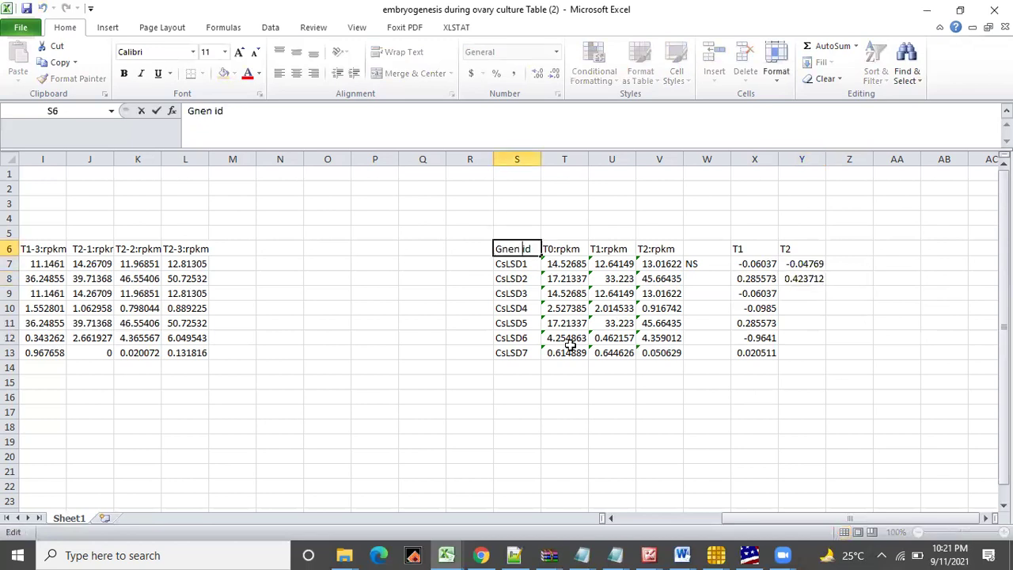
pyautogui.press('BackSpace')
pyautogui.click(524, 406)
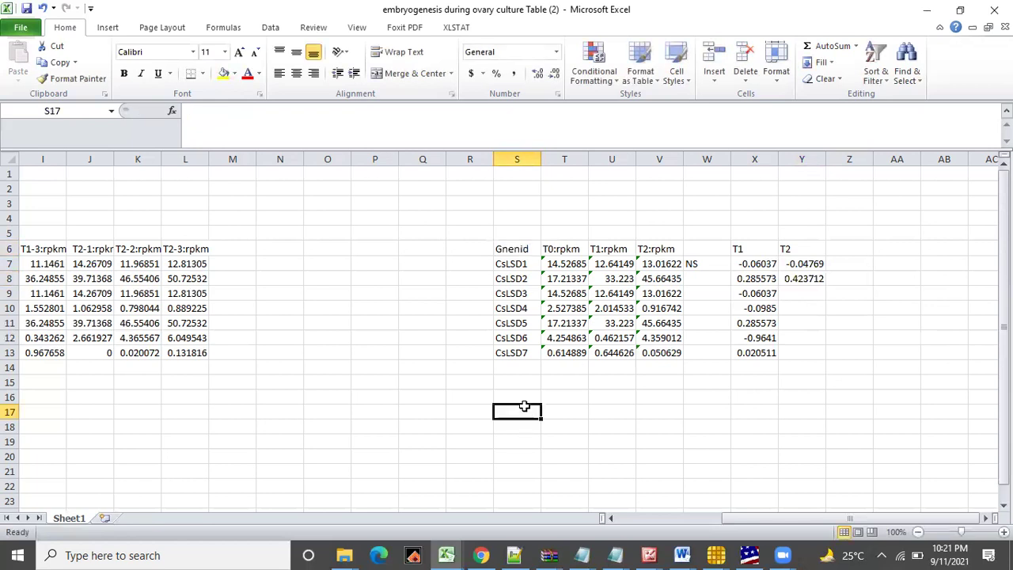
pyautogui.doubleClick(522, 249)
pyautogui.press('BackSpace')
pyautogui.press('BackSpace')
pyautogui.write('ID')
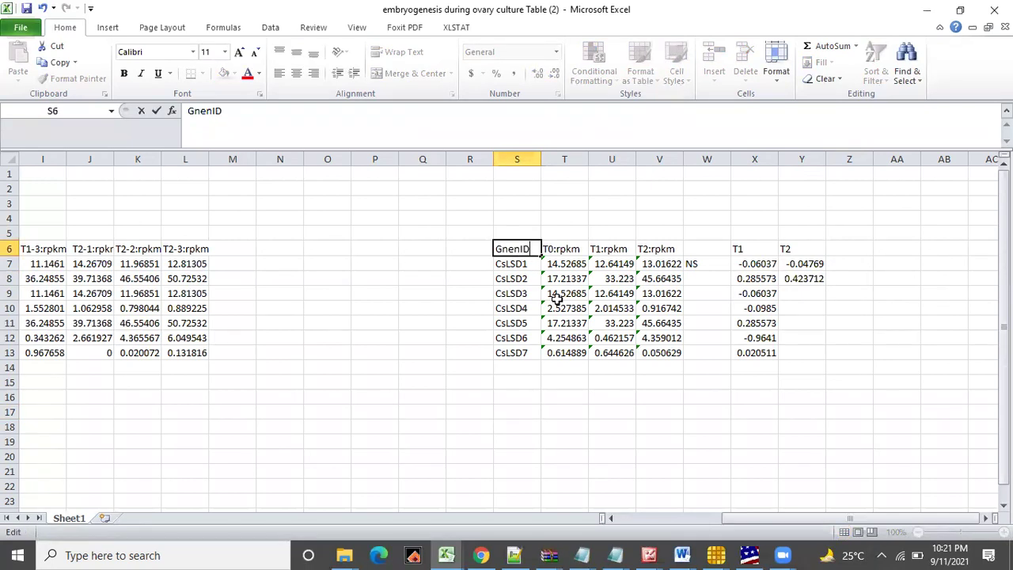
pyautogui.click(561, 442)
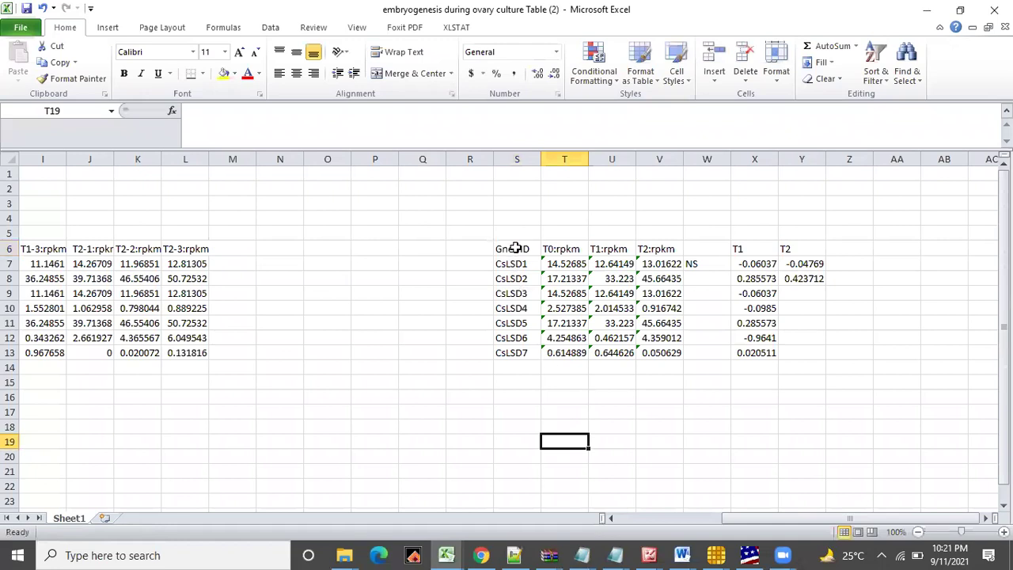
# Copy the averaged expression table in S6:V13, including the gene names and the T0, T1 and T2 rpkm headers
pyautogui.moveTo(515, 248); pyautogui.dragTo(665, 352)
pyautogui.rightClick(664, 351)
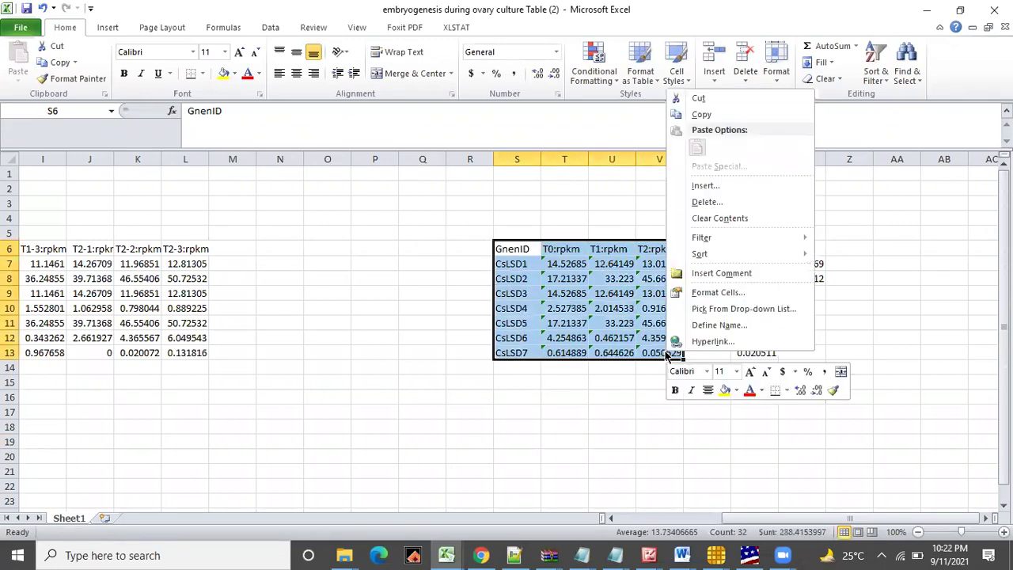
pyautogui.click(706, 110)
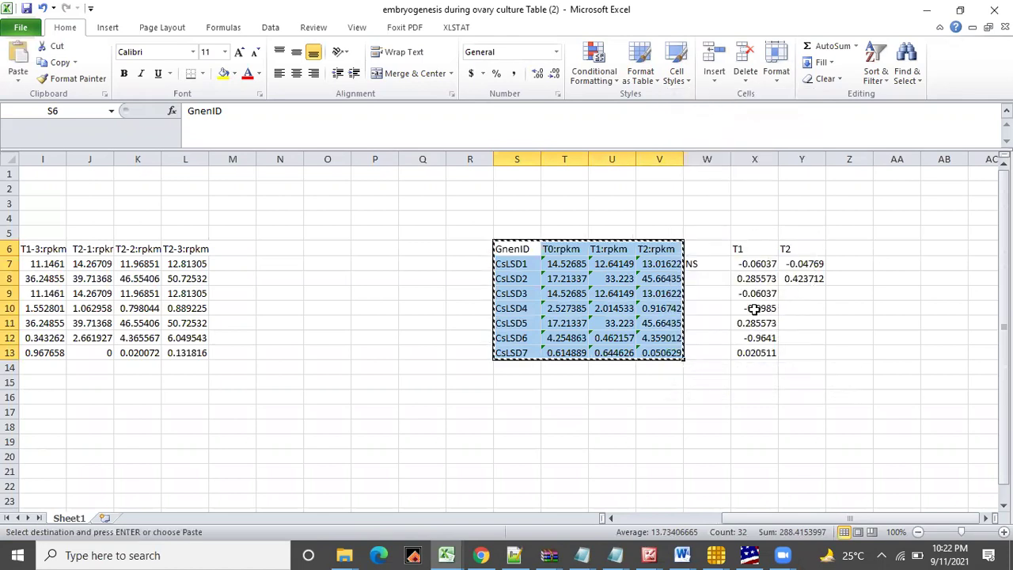
pyautogui.click(694, 279)
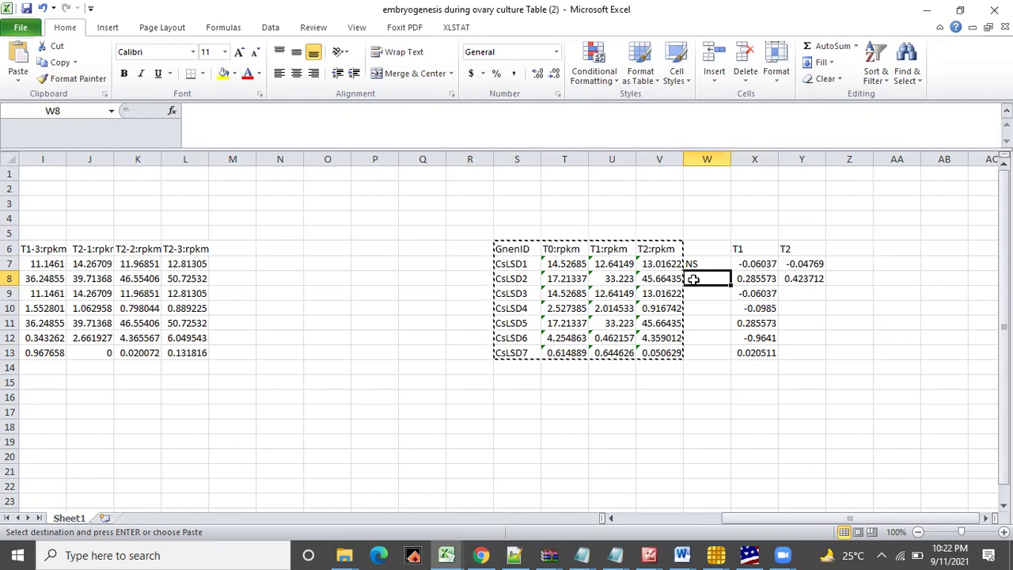
pyautogui.moveTo(518, 249); pyautogui.dragTo(667, 348)
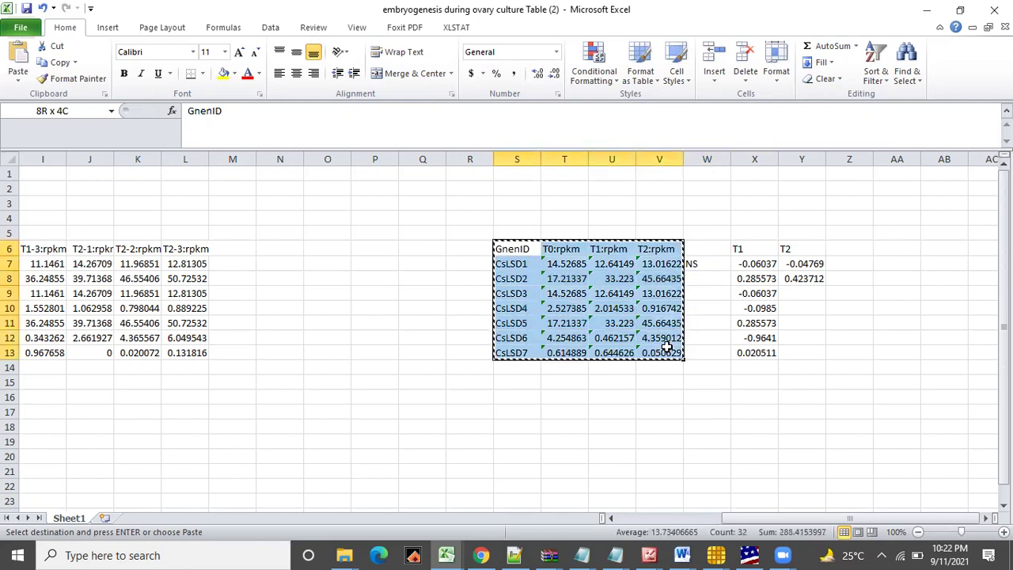
pyautogui.rightClick(668, 349)
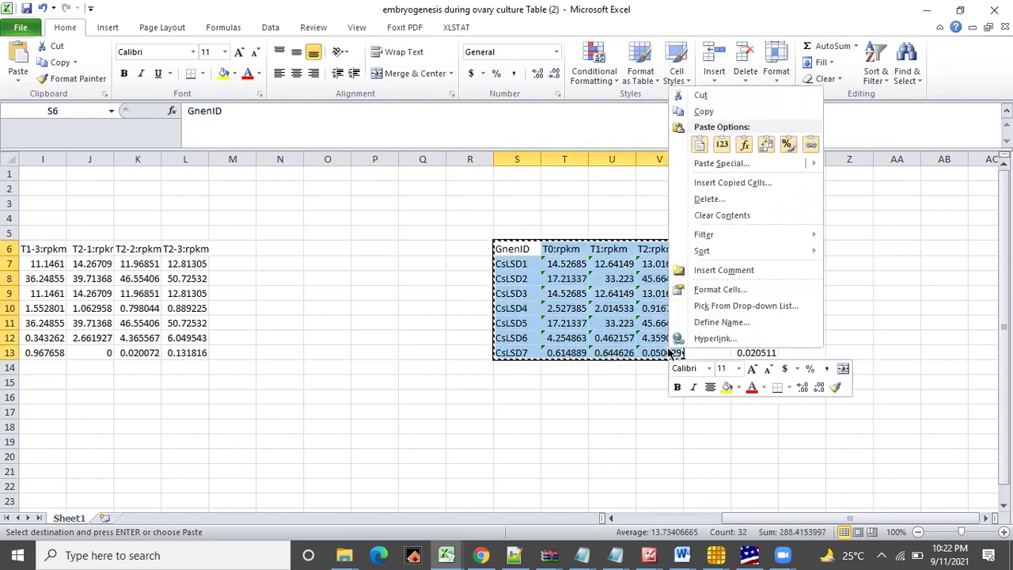
pyautogui.click(704, 111)
# Minimize the workbook and switch to the TBtools window
pyautogui.click(928, 9)
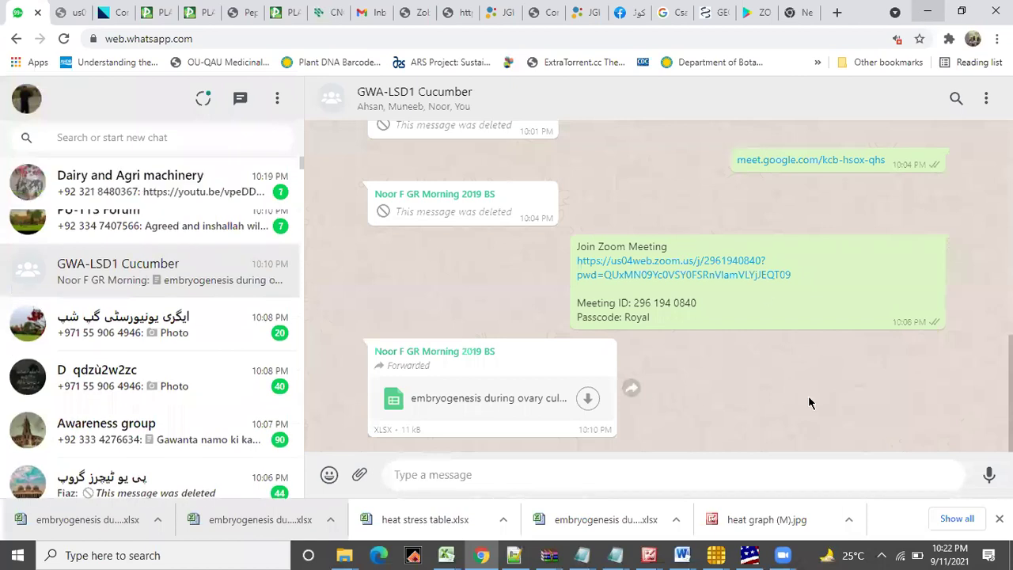
pyautogui.click(719, 554)
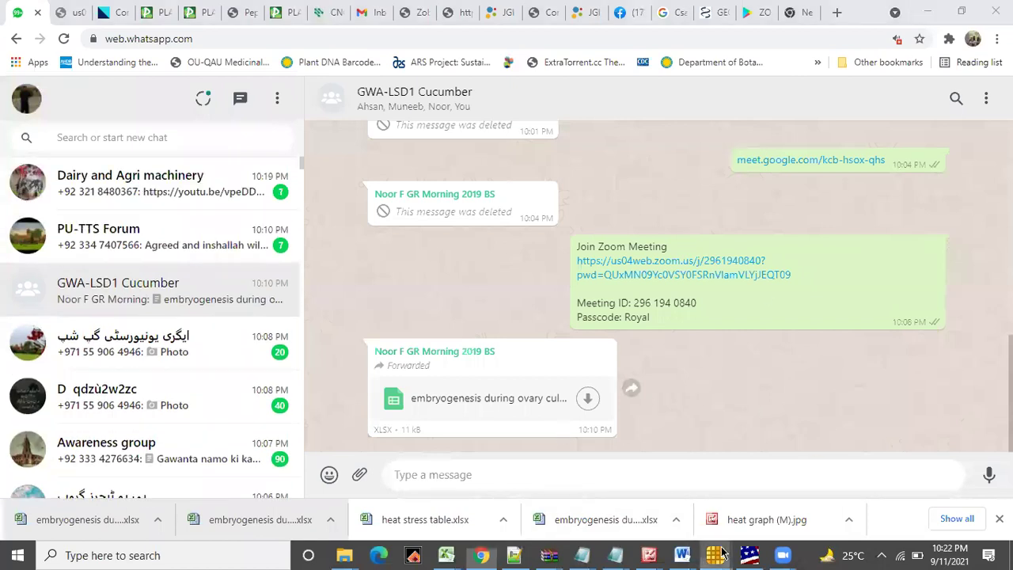
pyautogui.click(301, 479)
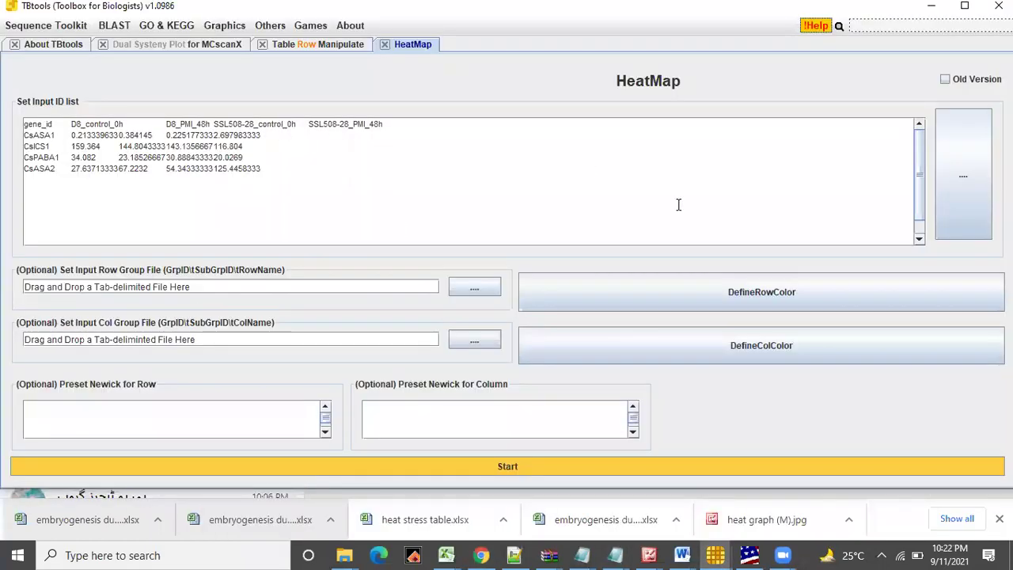
# Open a new HeatMap tool and clear the sample data from its input ID list
pyautogui.click(233, 27)
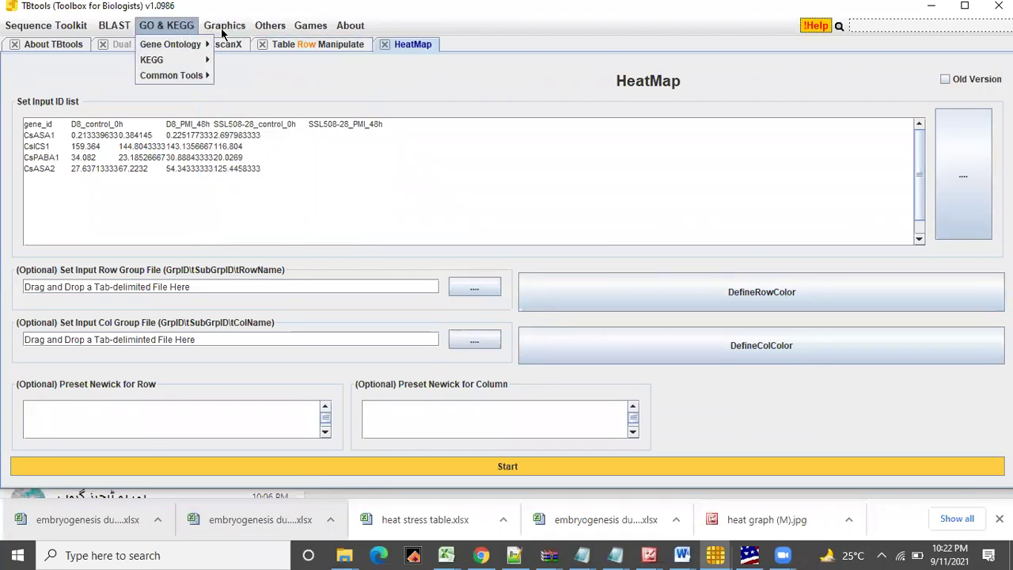
pyautogui.moveTo(236, 49)
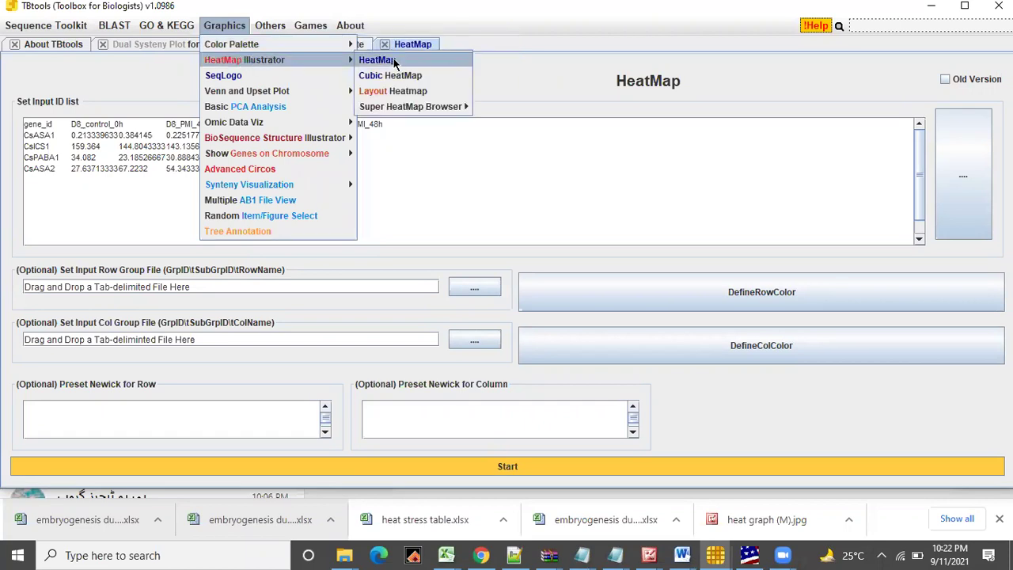
pyautogui.click(393, 61)
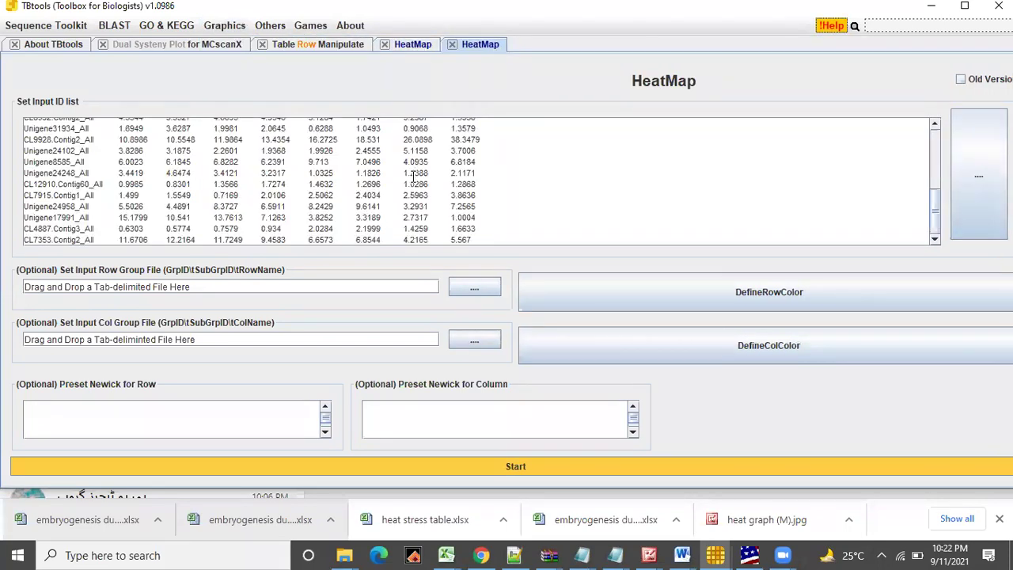
pyautogui.hotkey('ctrl', 'a')
pyautogui.press('BackSpace')
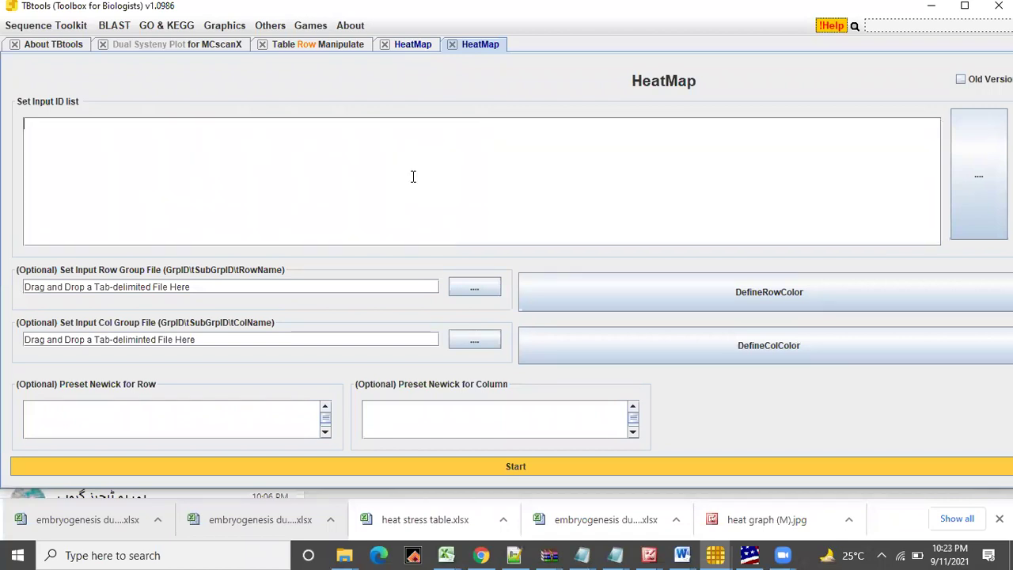
# Paste the copied expression table into the input ID list, generate the heat map and maximize its window
pyautogui.hotkey('ctrl', 'v')
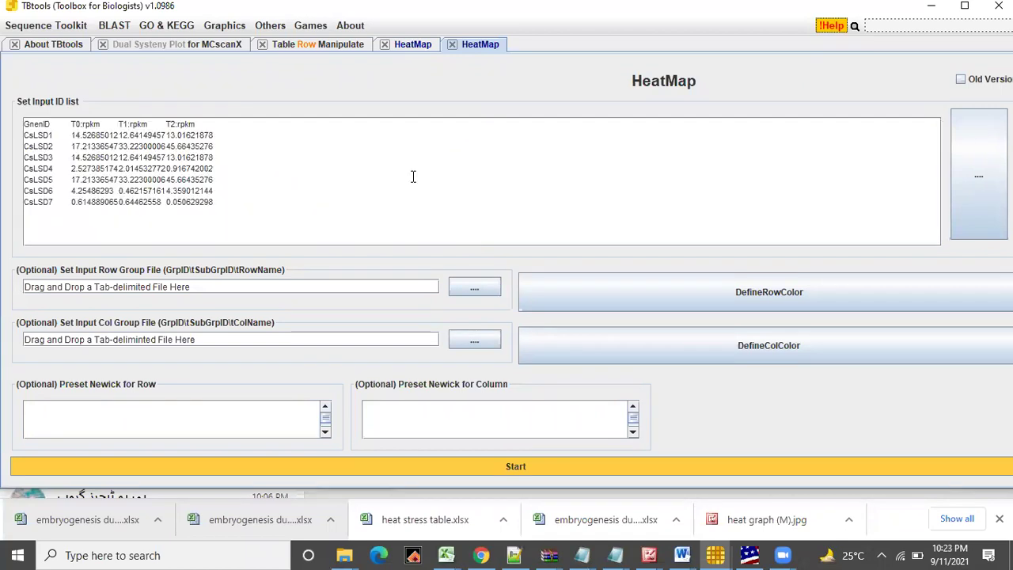
pyautogui.click(411, 466)
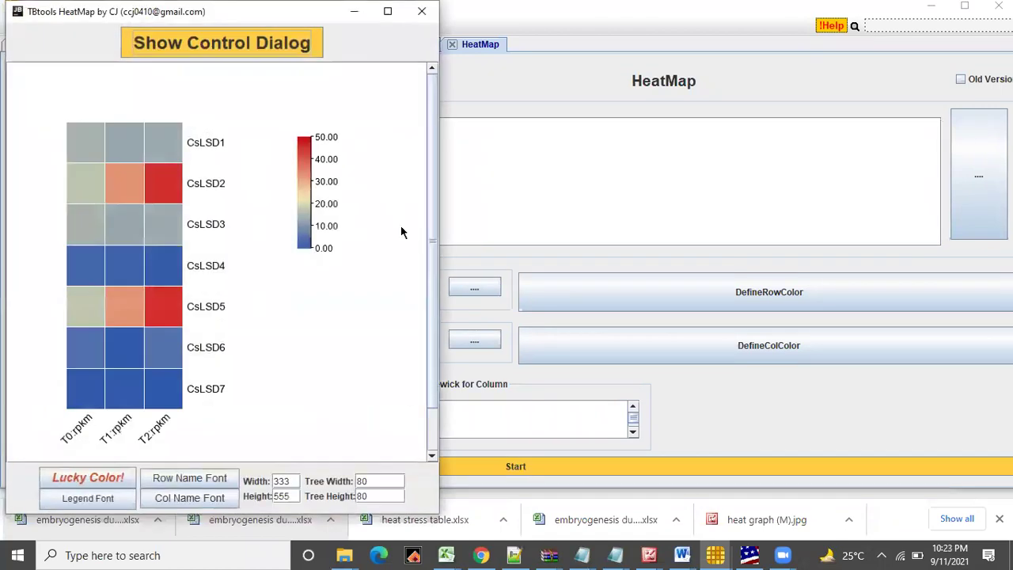
pyautogui.click(388, 12)
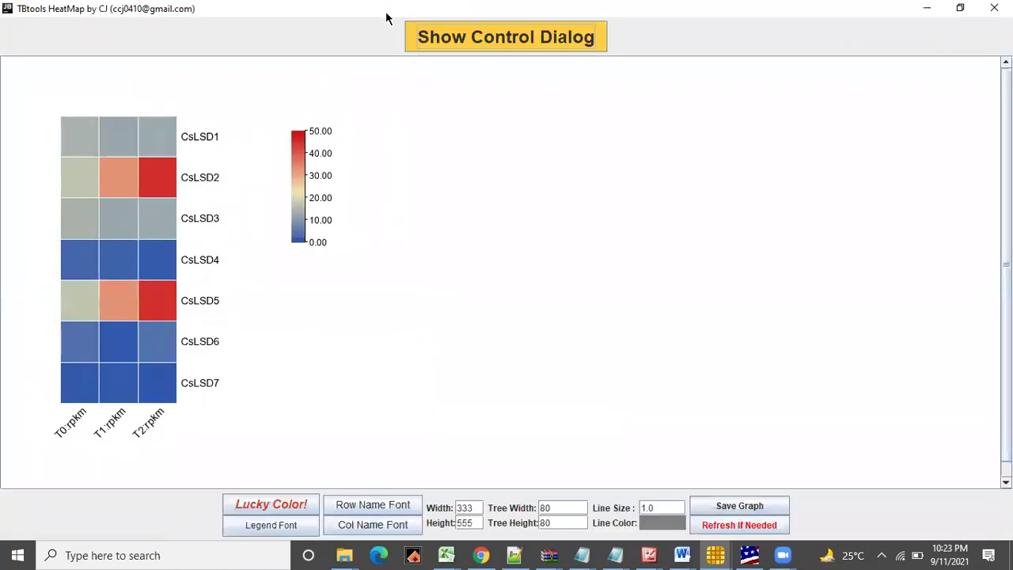
# Turn on log scale, row scaling and row clustering for the heat map in the Control Dialog
pyautogui.click(436, 46)
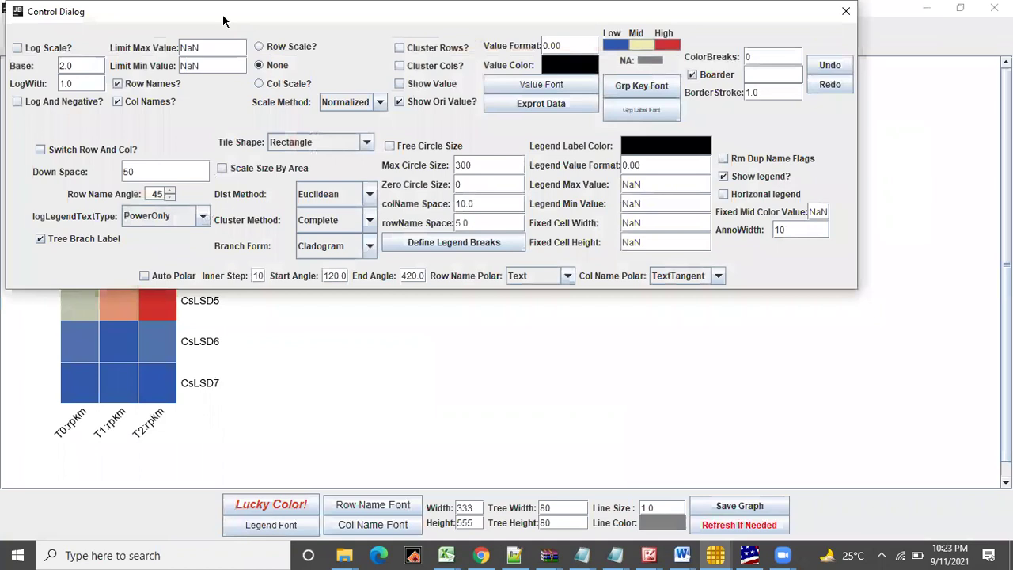
pyautogui.moveTo(223, 22); pyautogui.dragTo(502, 159)
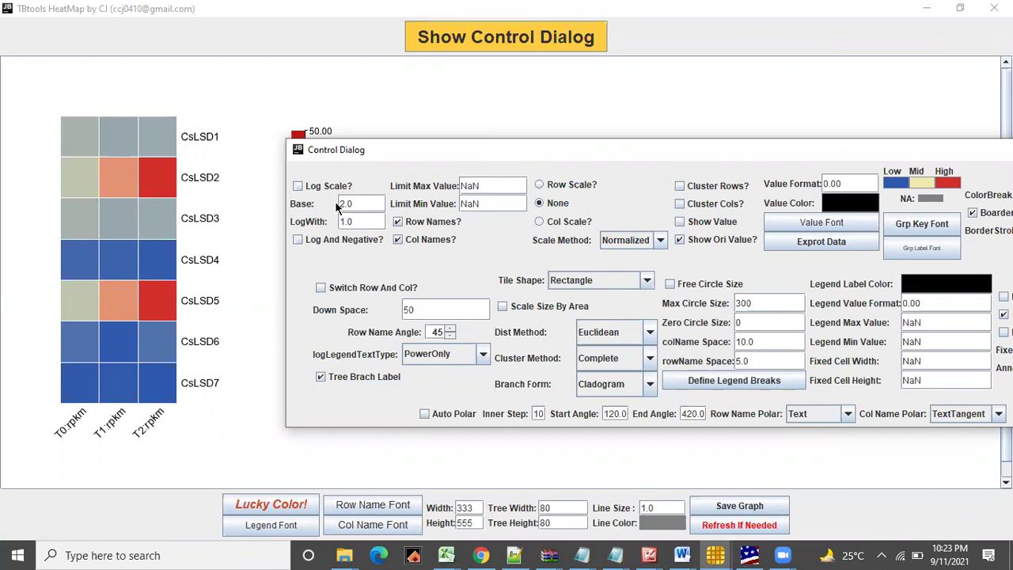
pyautogui.click(298, 187)
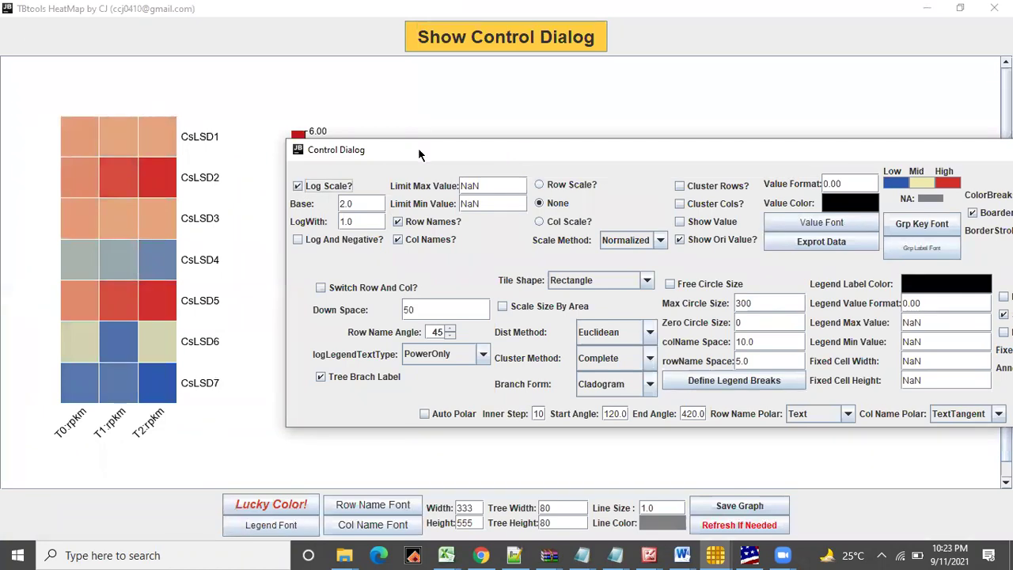
pyautogui.moveTo(418, 147); pyautogui.dragTo(488, 98)
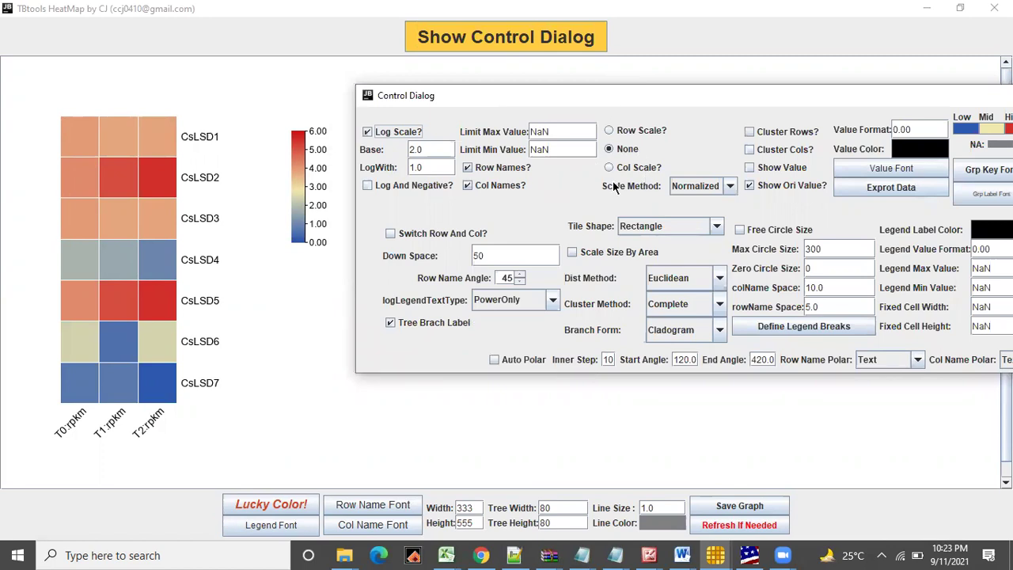
pyautogui.click(609, 130)
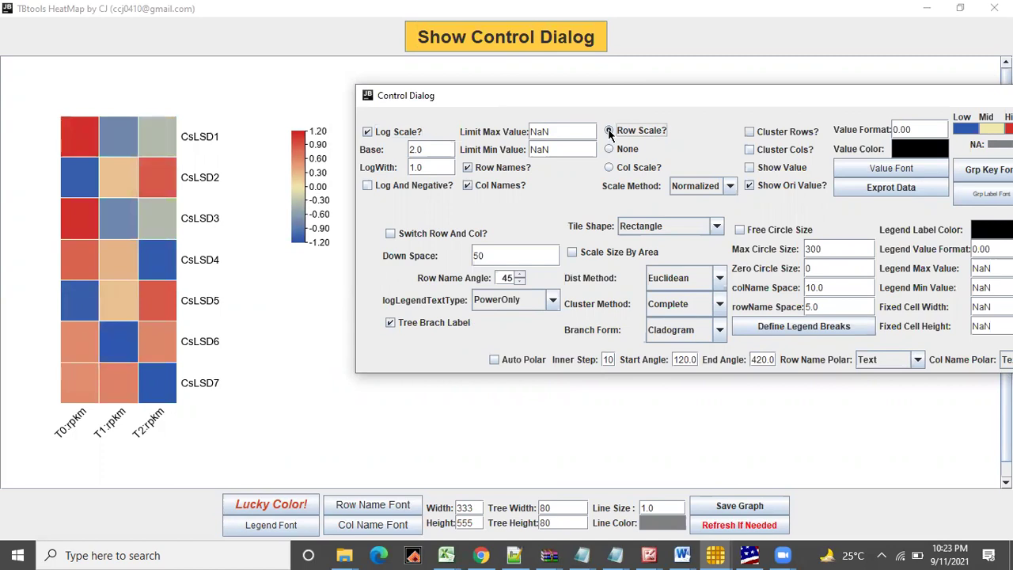
pyautogui.click(749, 133)
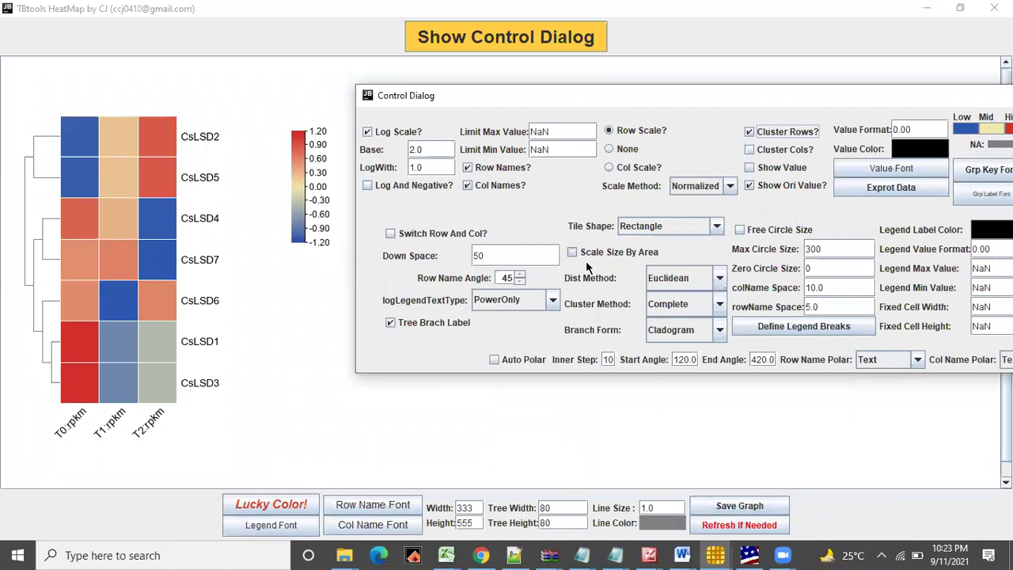
# Change the tile shape to Circle with size scaled by area, and close the Control Dialog
pyautogui.click(661, 224)
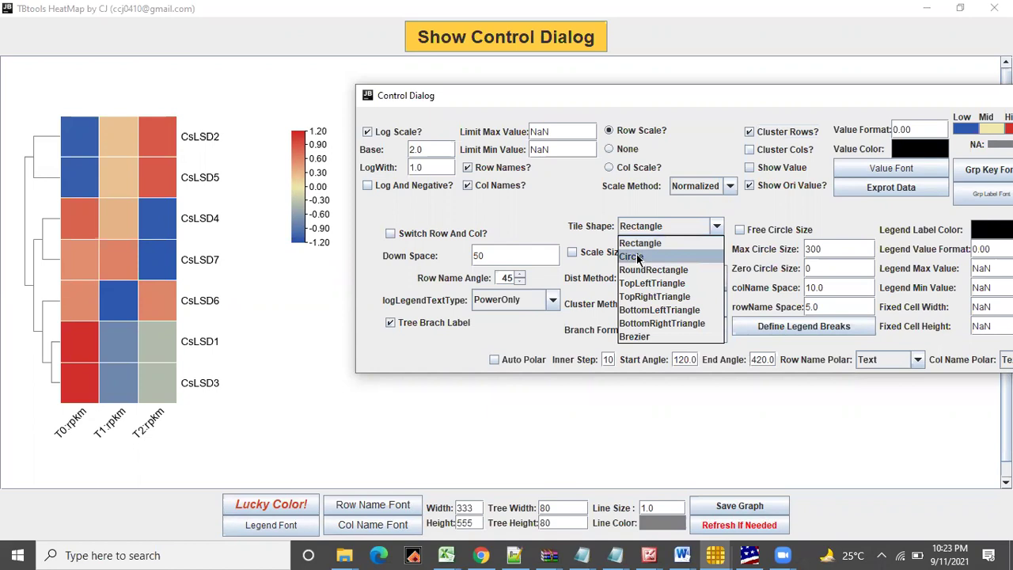
pyautogui.click(637, 256)
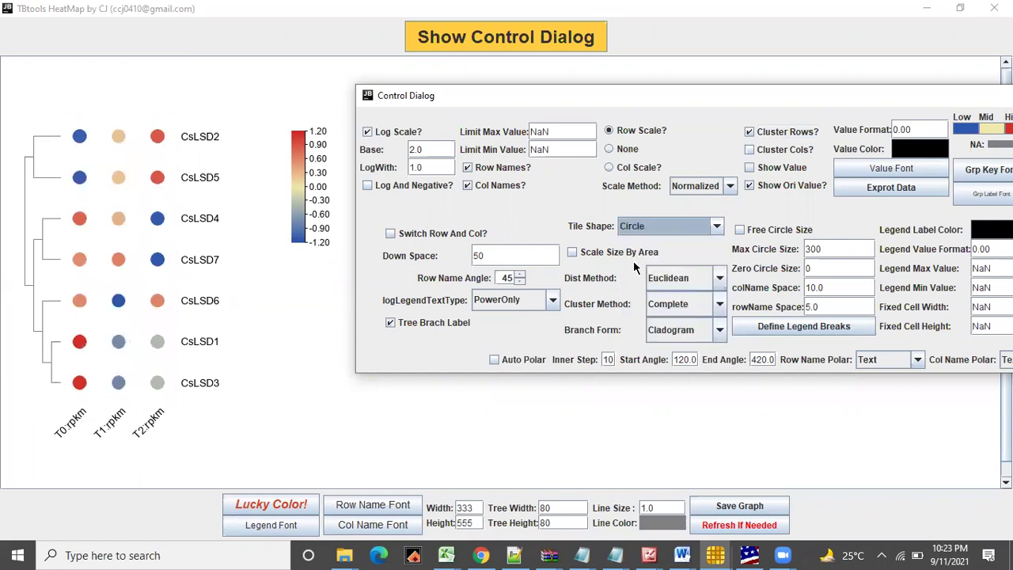
pyautogui.click(572, 254)
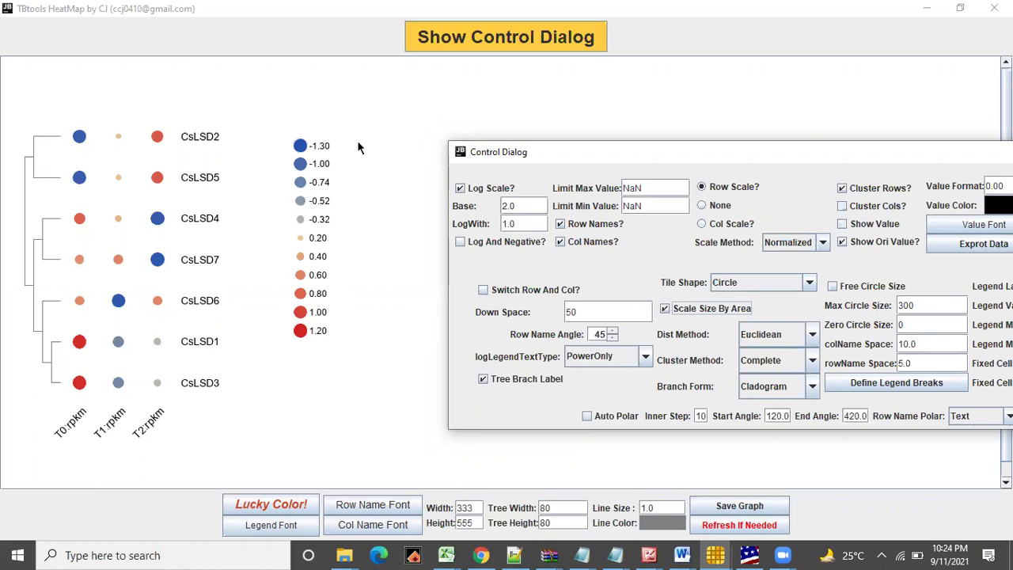
pyautogui.moveTo(559, 163); pyautogui.dragTo(392, 176)
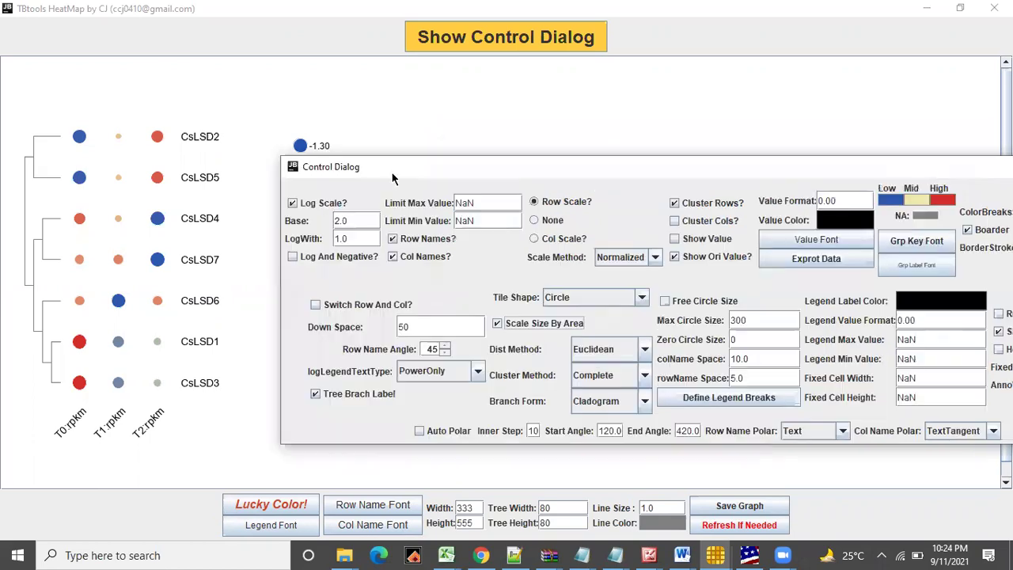
pyautogui.moveTo(954, 172); pyautogui.dragTo(681, 230)
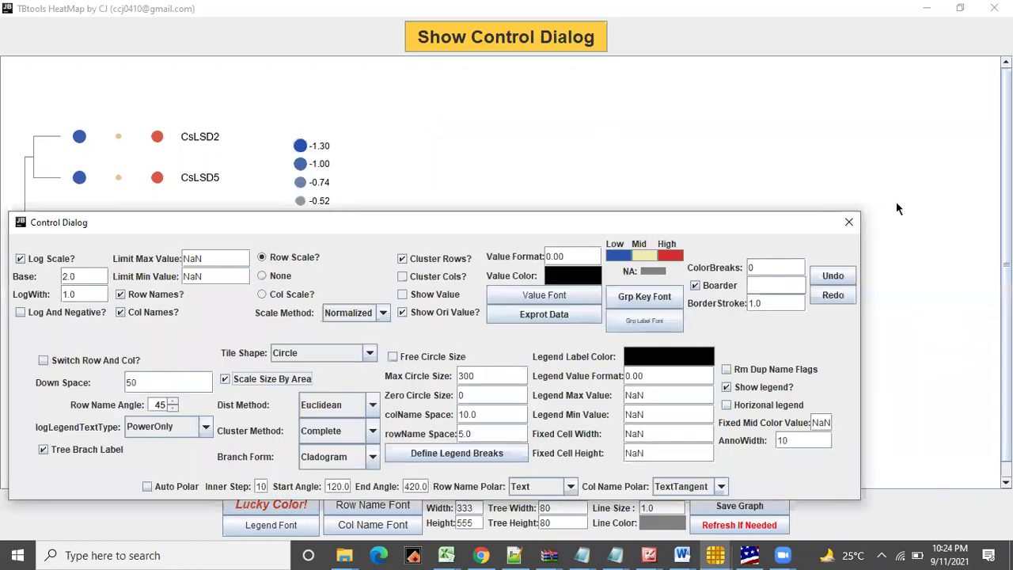
pyautogui.click(850, 223)
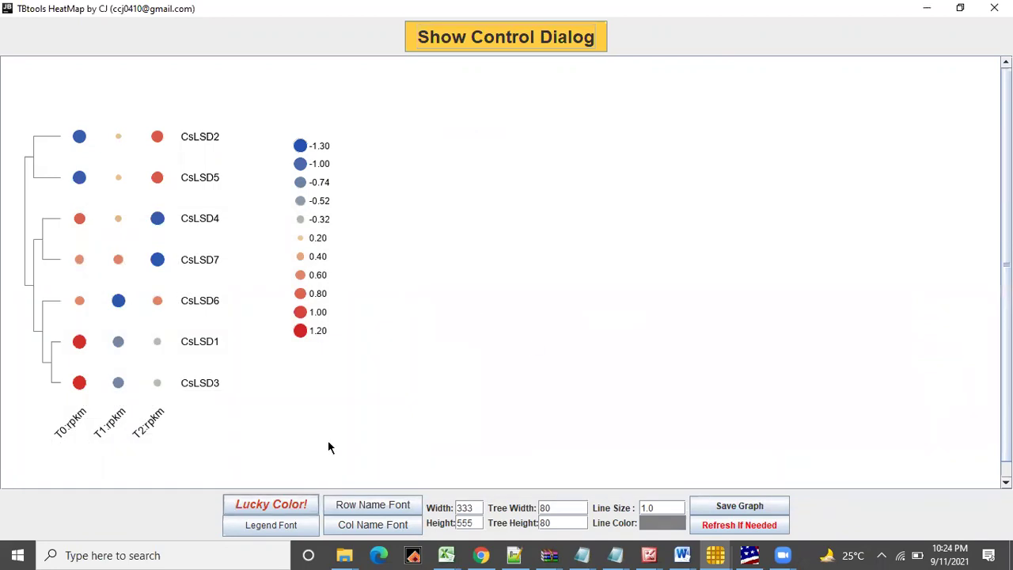
# Recolour the heat map with Lucky Color until the circles use a blue-to-yellow scheme
pyautogui.press('space')
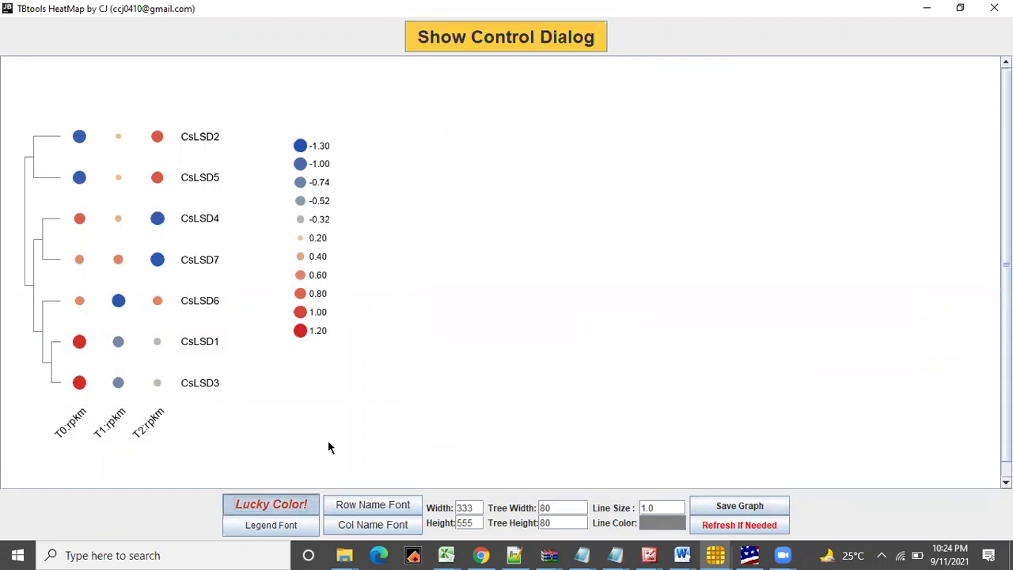
pyautogui.press('space')
pyautogui.press('space')
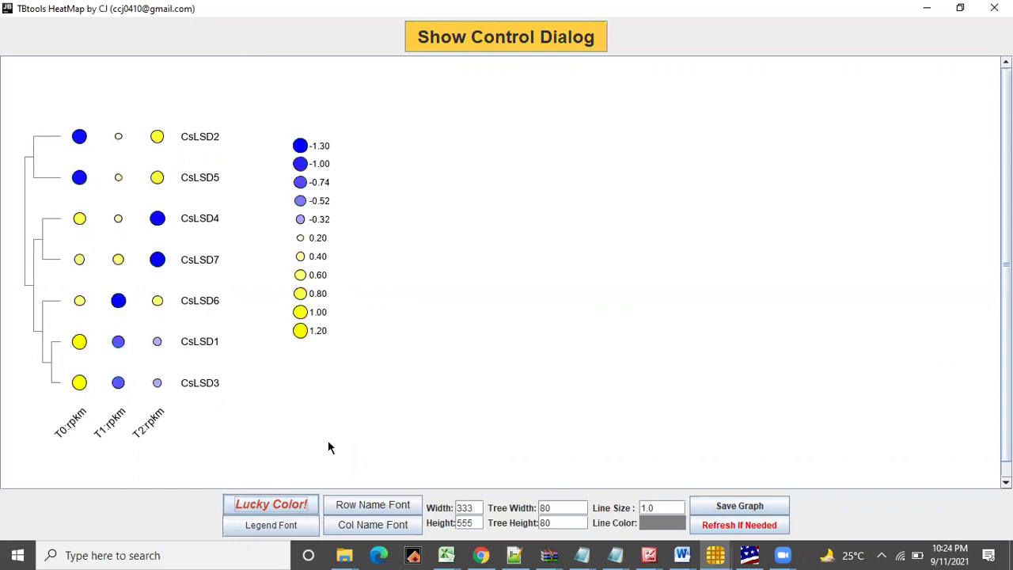
# Select the whole circle legend and move it closer to the gene names, slightly lower, and deselect it
pyautogui.moveTo(369, 124); pyautogui.dragTo(268, 420)
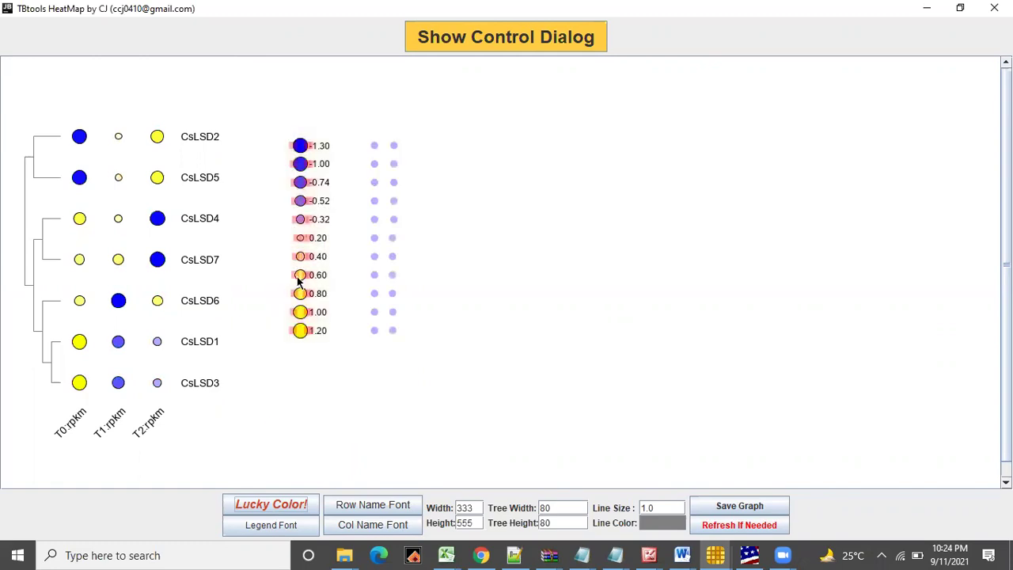
pyautogui.moveTo(300, 280); pyautogui.dragTo(261, 306)
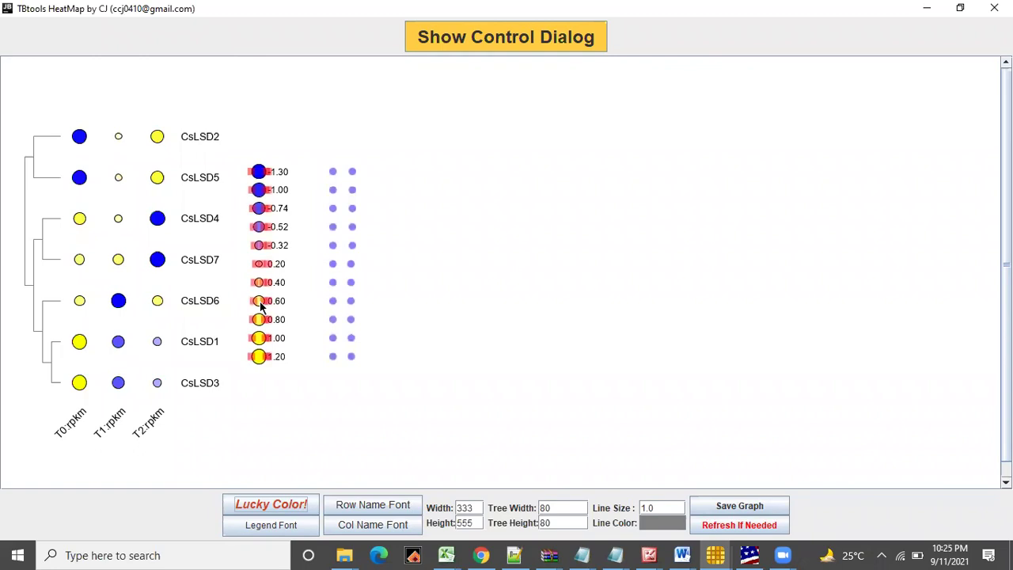
pyautogui.click(554, 220)
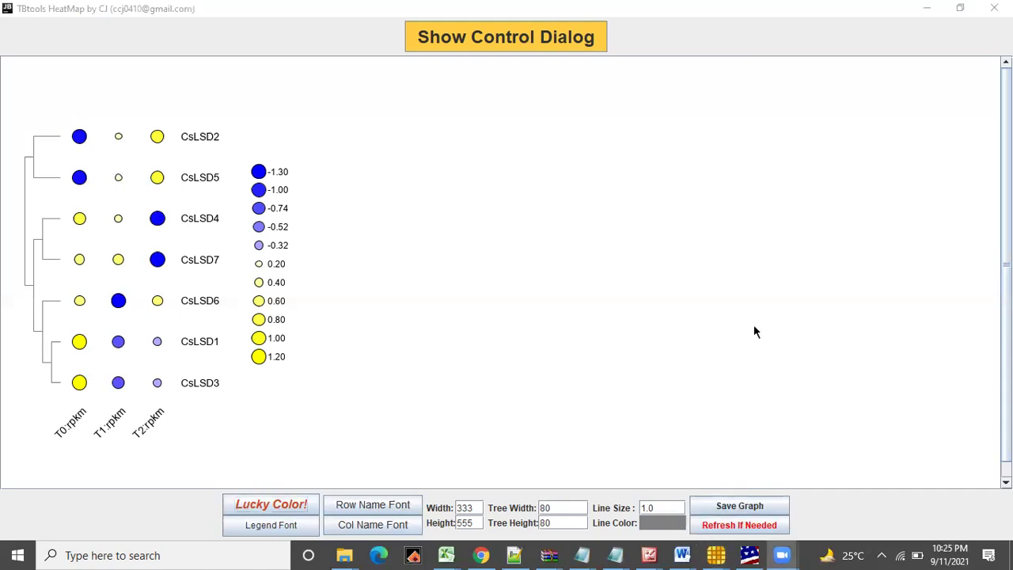
# Start saving the graph in .png, .pdf and 600 dpi .jpg formats
pyautogui.click(726, 511)
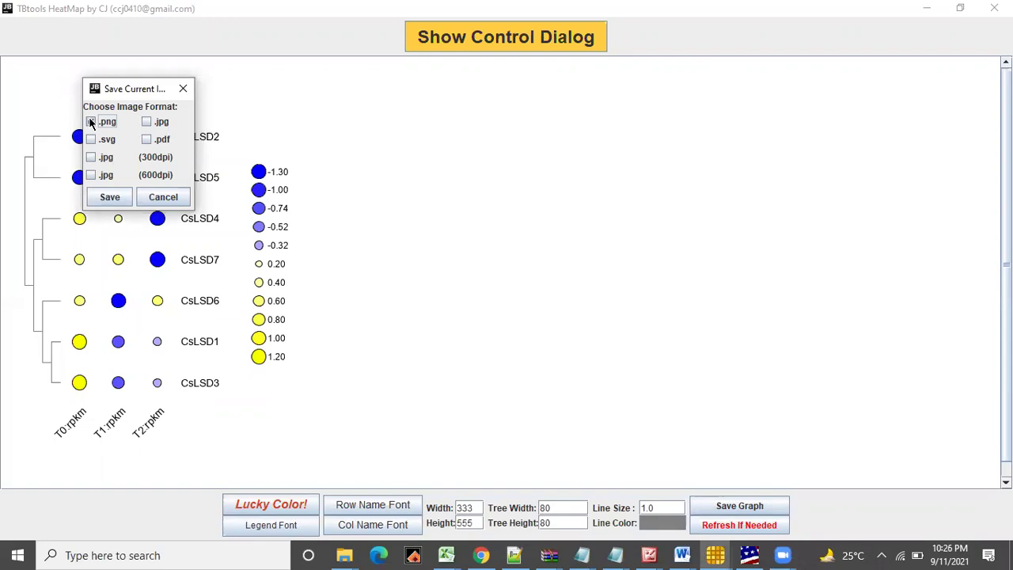
pyautogui.click(90, 175)
pyautogui.click(145, 139)
pyautogui.click(110, 198)
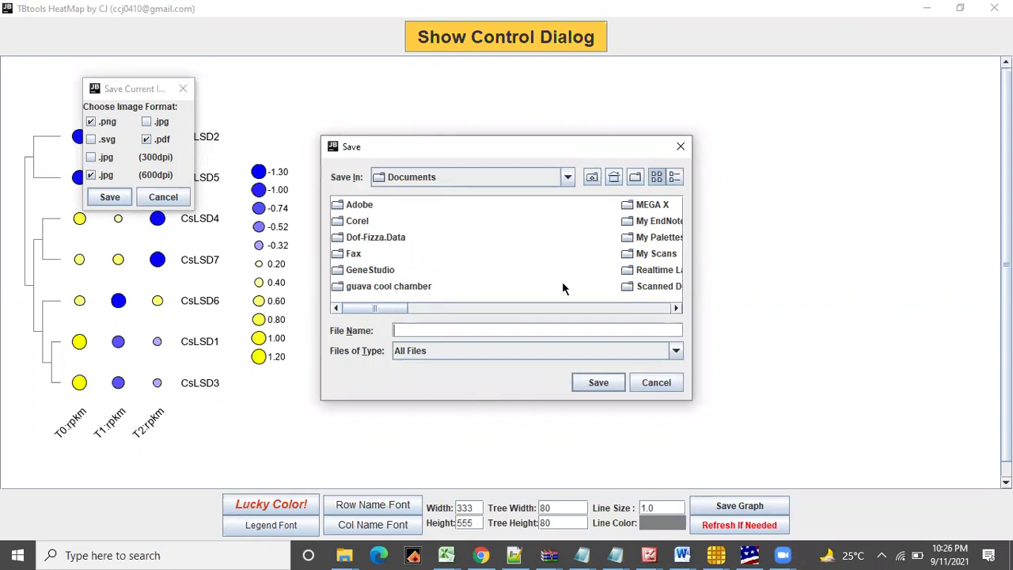
# Change the save location to the Dell PU folder on New Volume (D:)
pyautogui.click(372, 237)
pyautogui.click(412, 179)
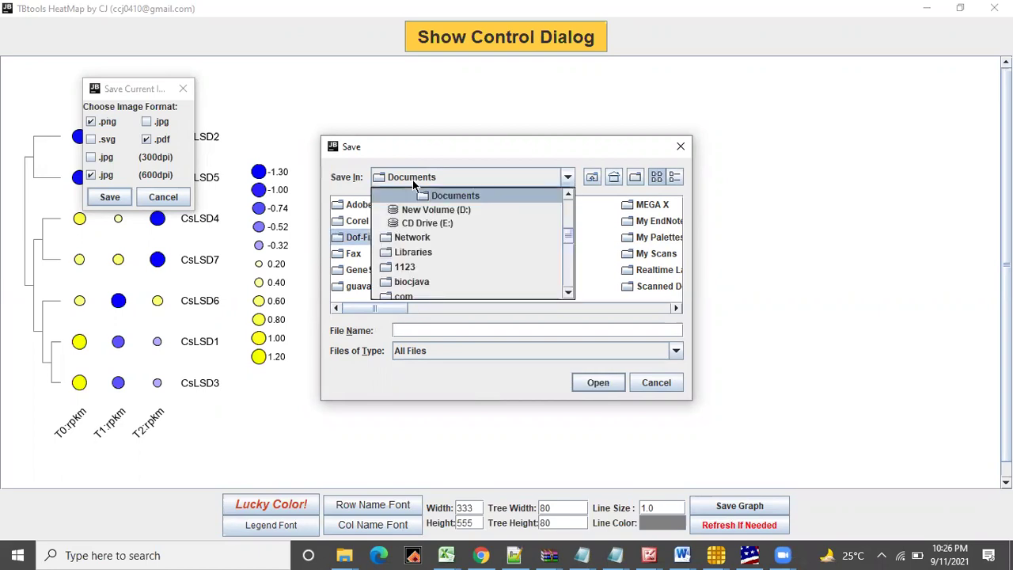
pyautogui.click(445, 207)
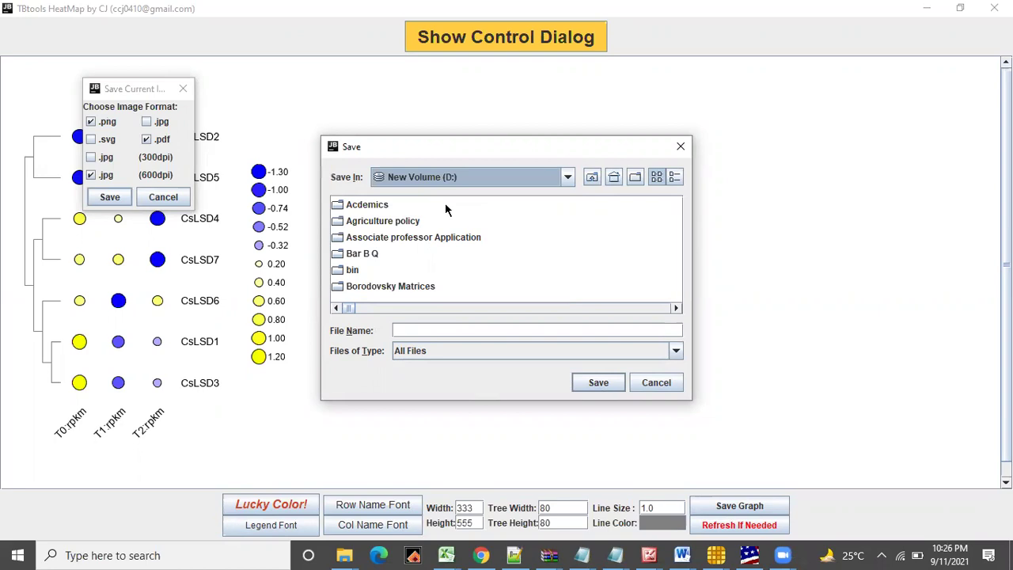
pyautogui.click(391, 224)
pyautogui.press('d')
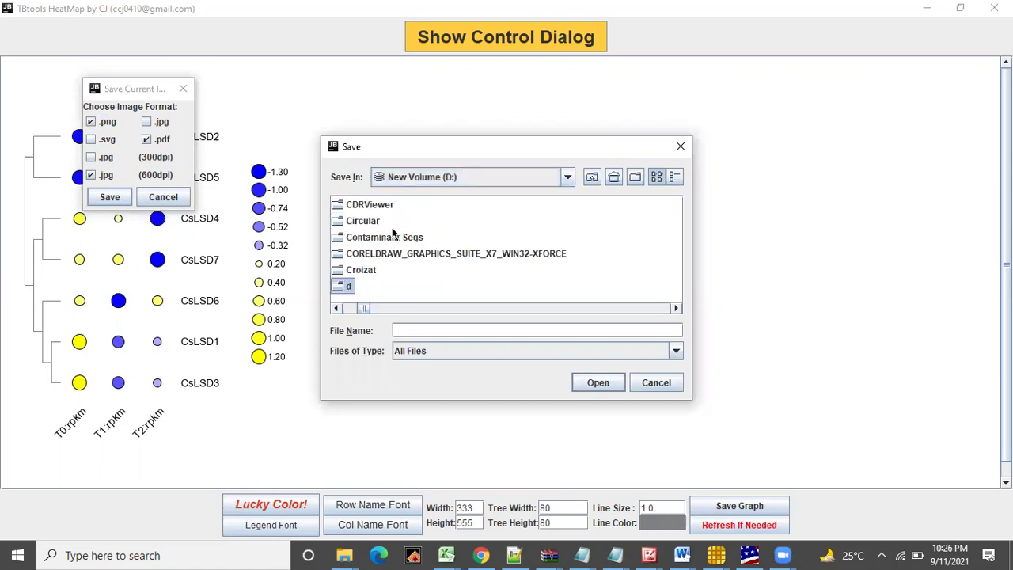
pyautogui.press('d')
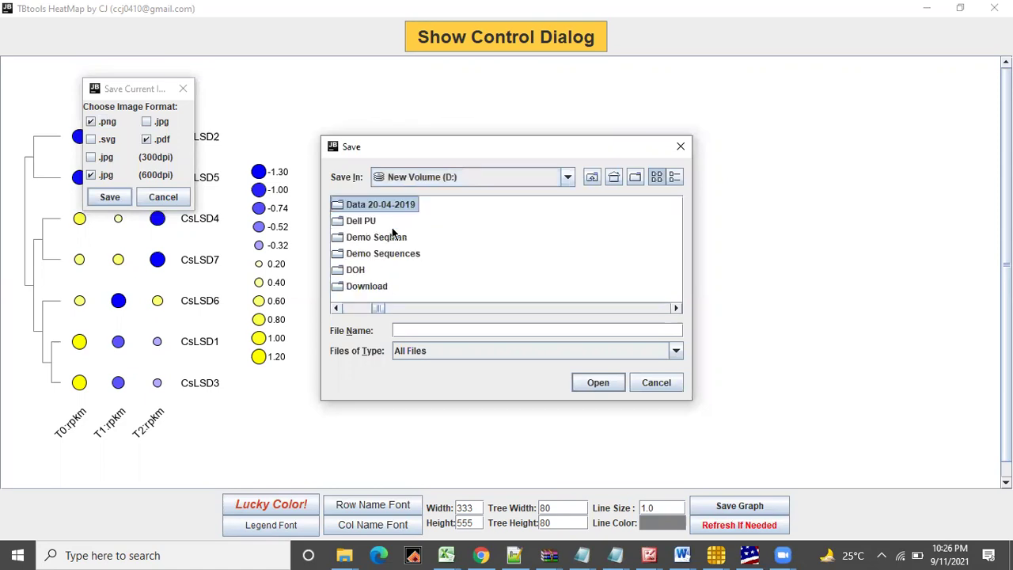
pyautogui.click(366, 225)
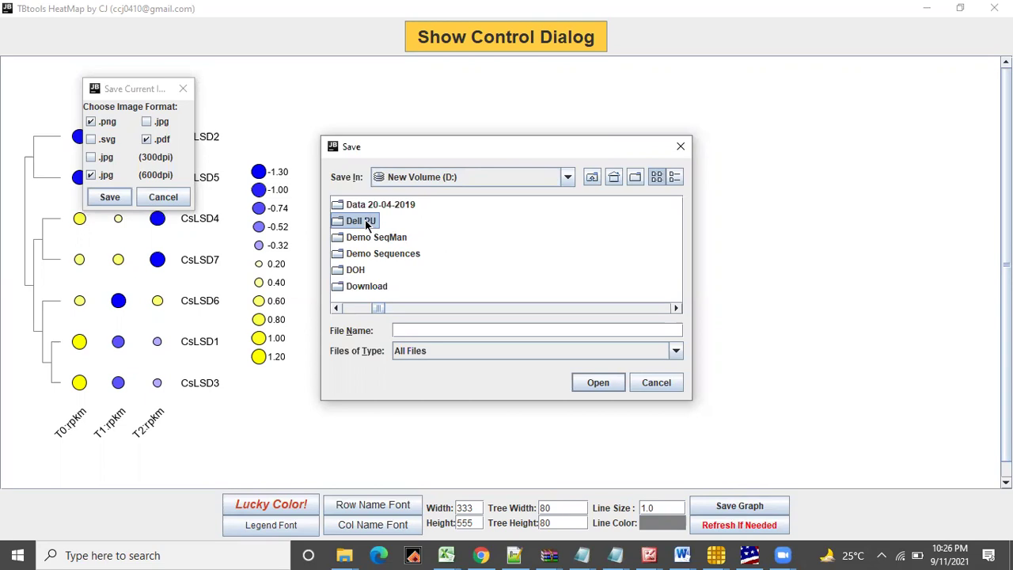
pyautogui.click(366, 225)
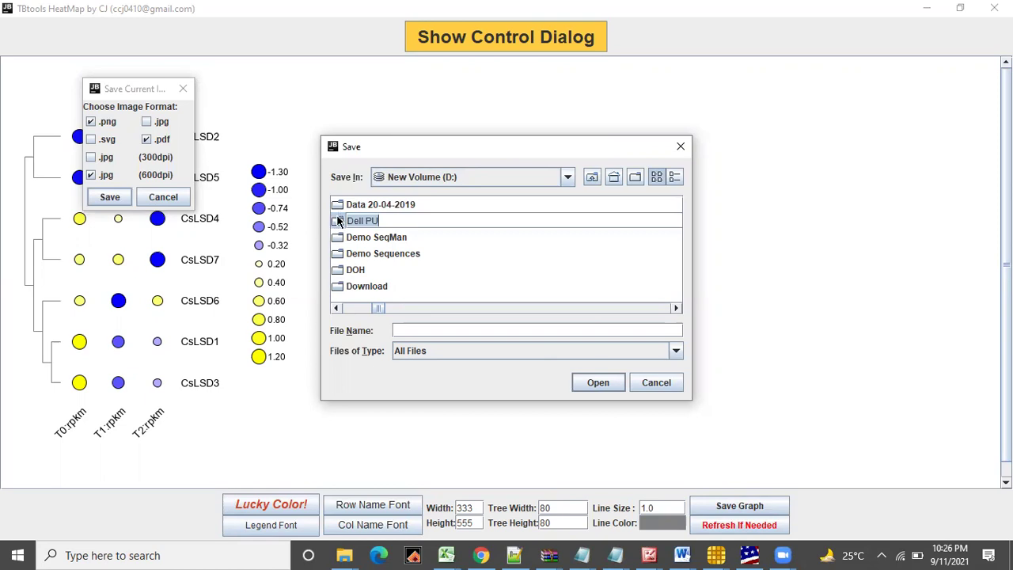
pyautogui.doubleClick(337, 226)
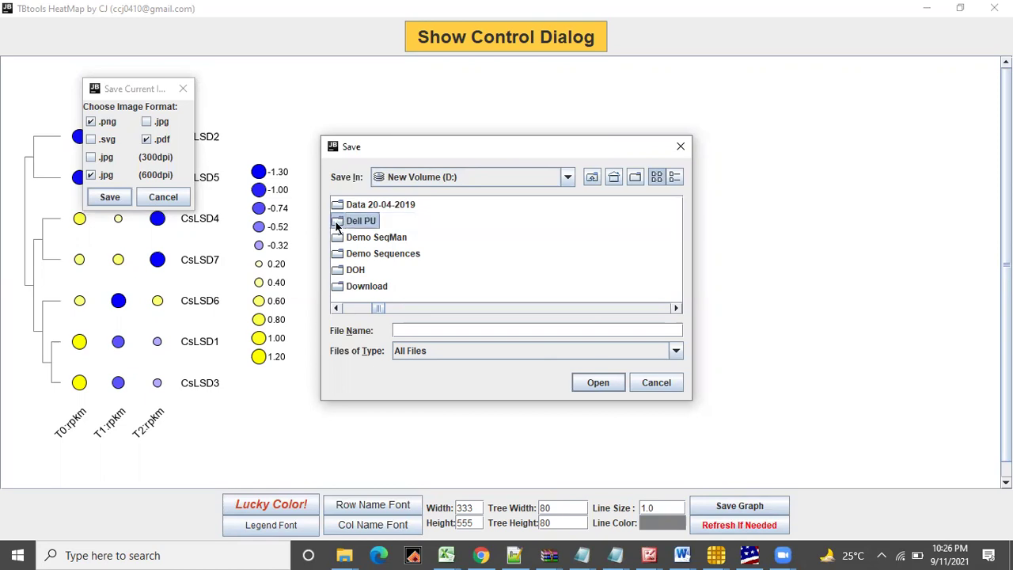
# Open the UG student folder inside Dell PU as the save location for the heat map images
pyautogui.click(337, 240)
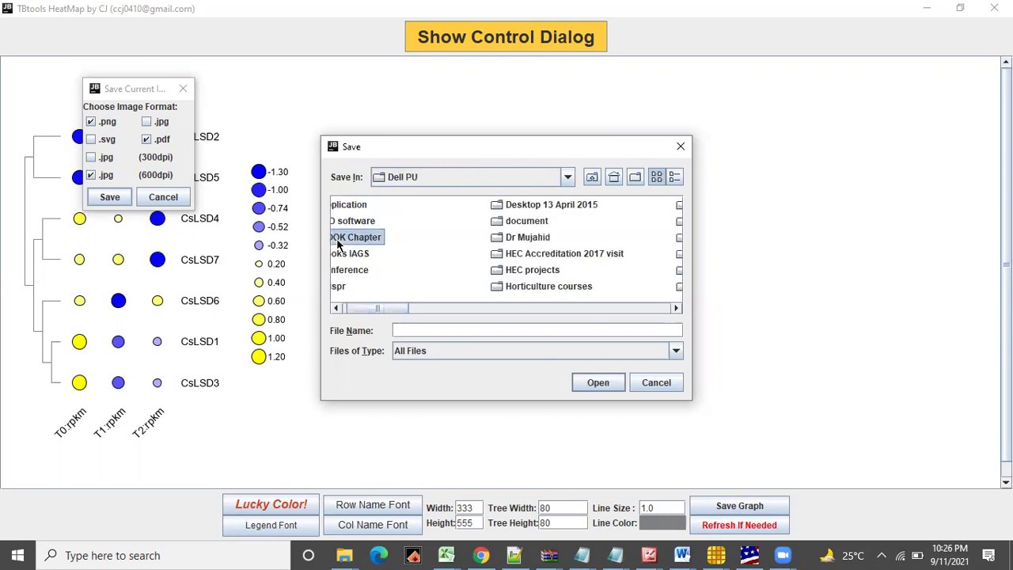
pyautogui.press('d')
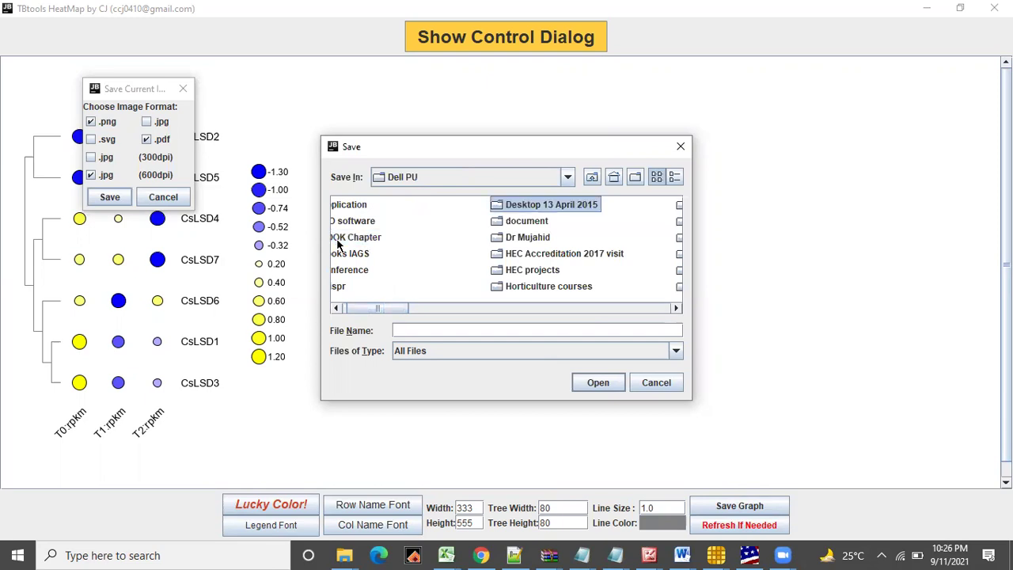
pyautogui.click(523, 224)
pyautogui.press('u')
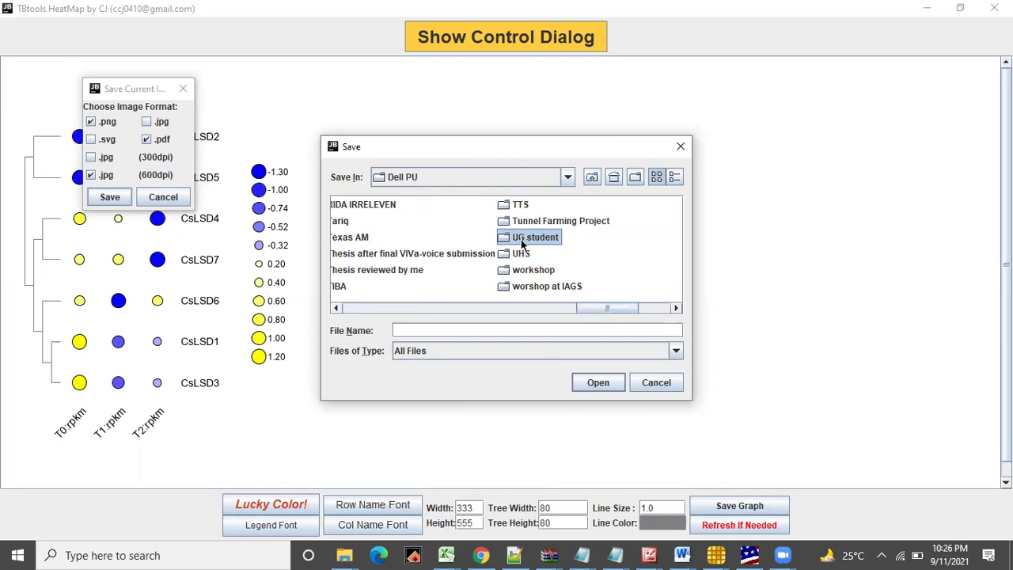
pyautogui.doubleClick(505, 239)
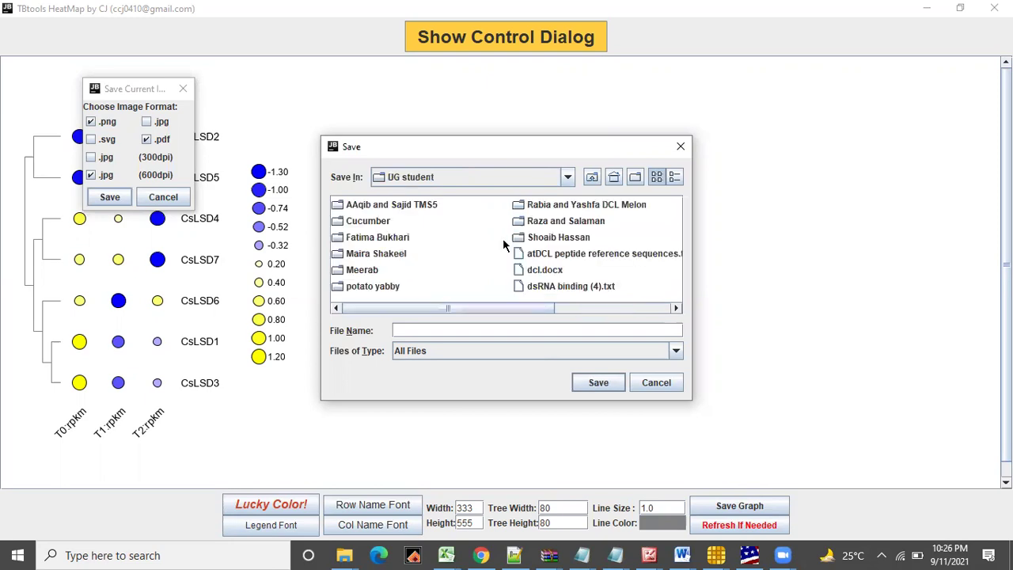
# Set the save location to the LSD1 project folder inside the Cucumber folder
pyautogui.click(348, 240)
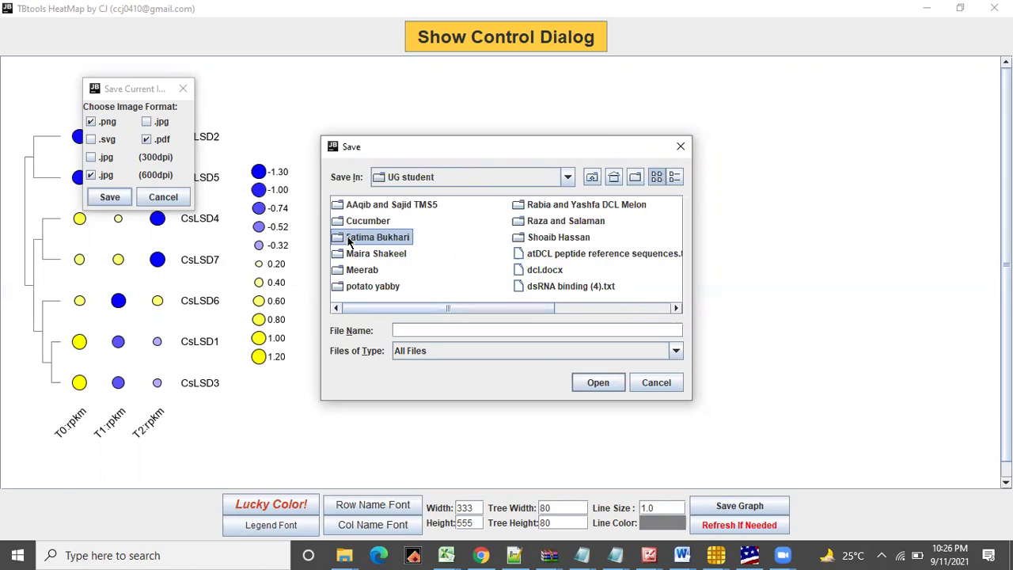
pyautogui.click(375, 256)
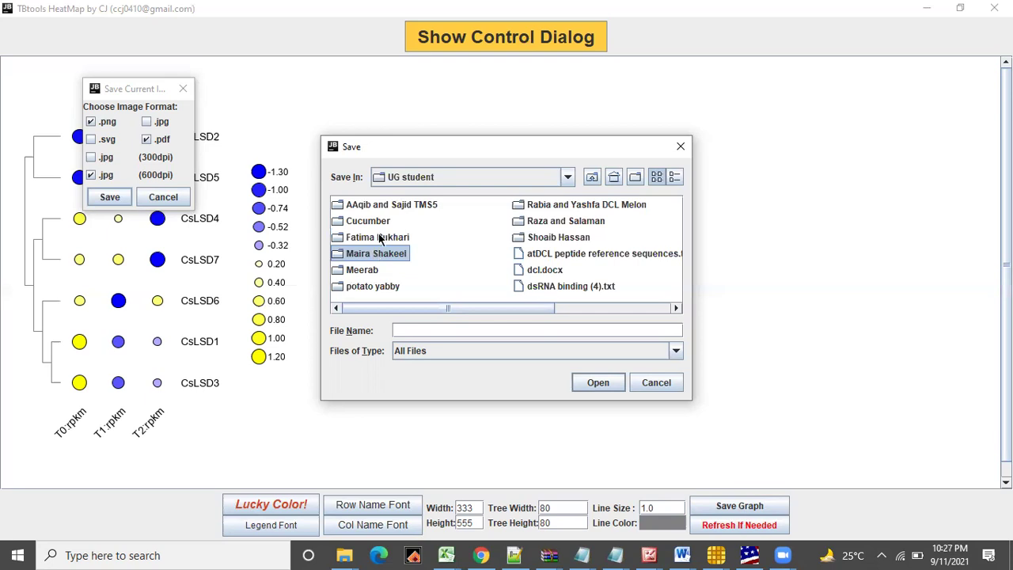
pyautogui.click(381, 239)
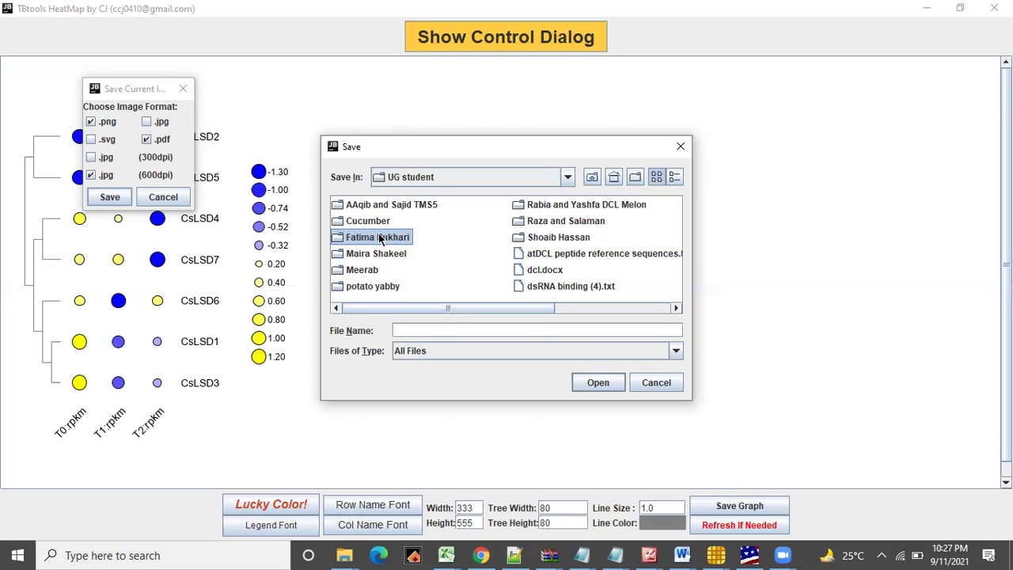
pyautogui.doubleClick(380, 222)
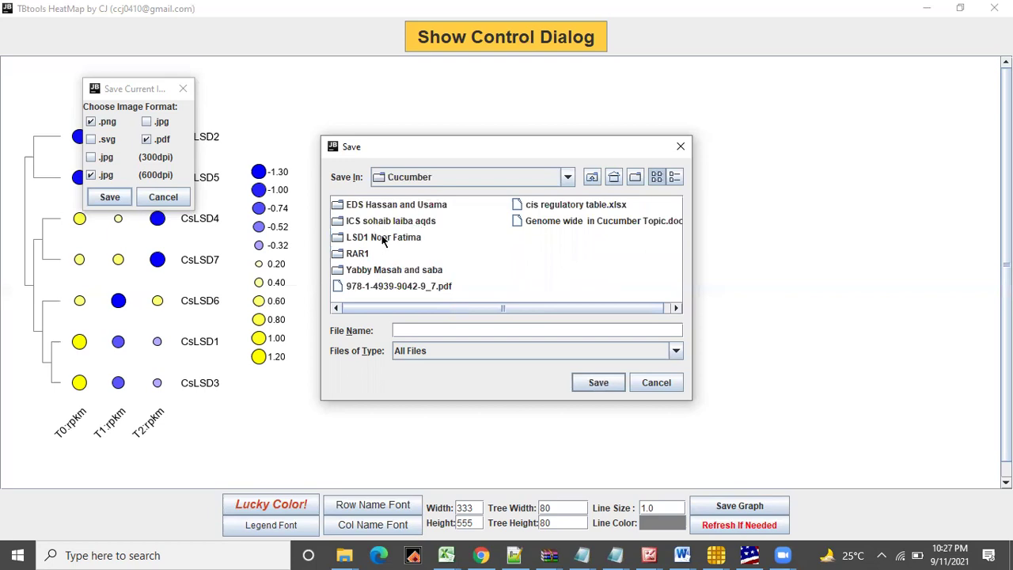
pyautogui.doubleClick(383, 238)
# Save the heat map images under the file name embryogenesis and dismiss the completion message
pyautogui.click(462, 331)
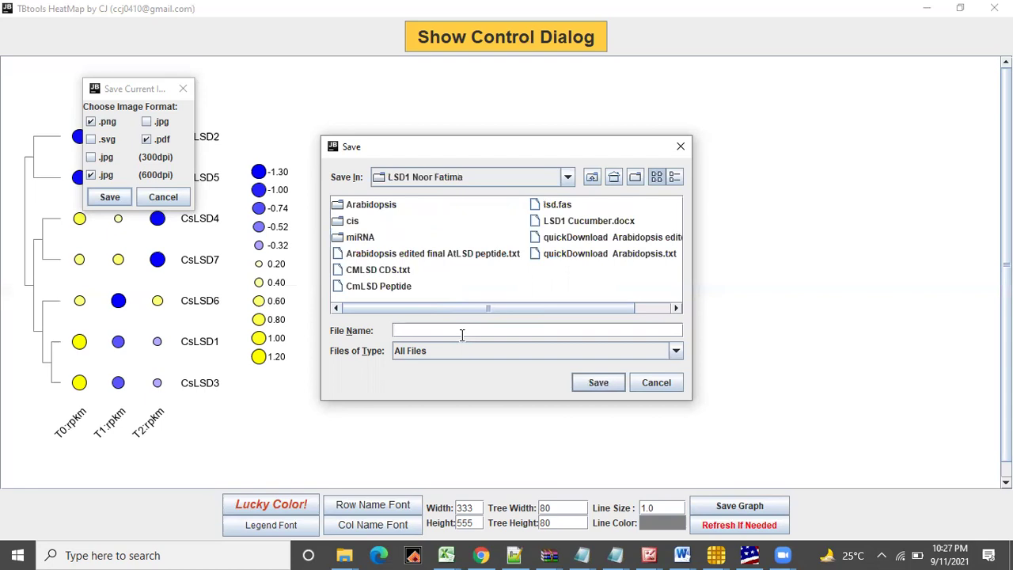
pyautogui.write('embryogenesis')
pyautogui.click(599, 383)
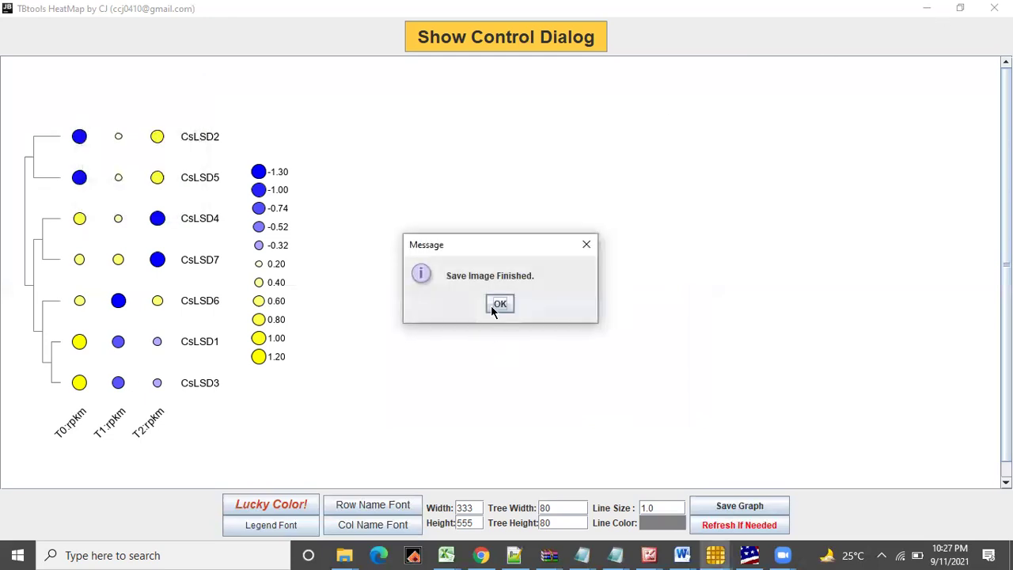
pyautogui.click(499, 304)
# Switch to WhatsApp Web and start attaching a document to the GWA-LSD1 Cucumber group chat
pyautogui.click(926, 8)
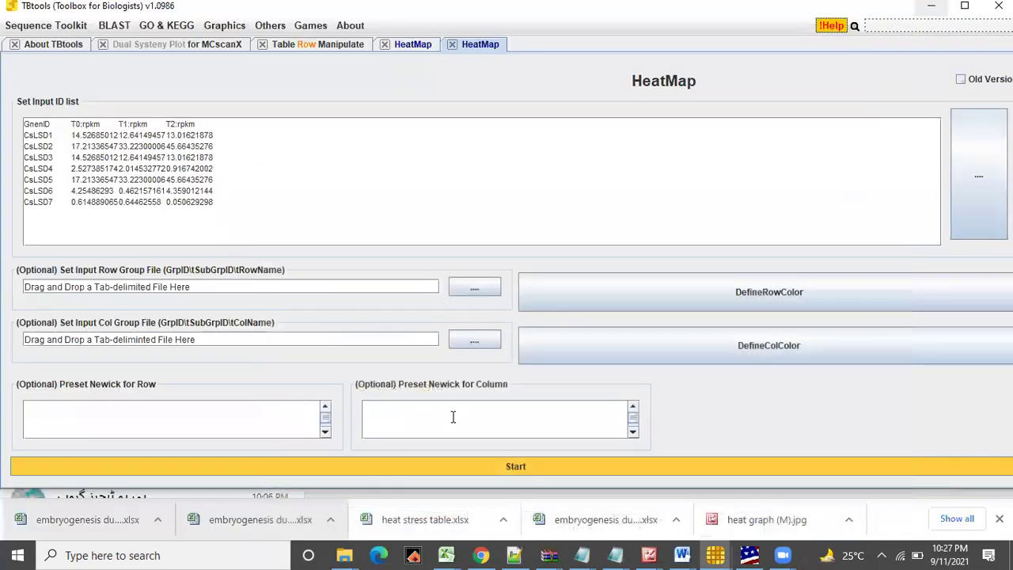
pyautogui.click(931, 5)
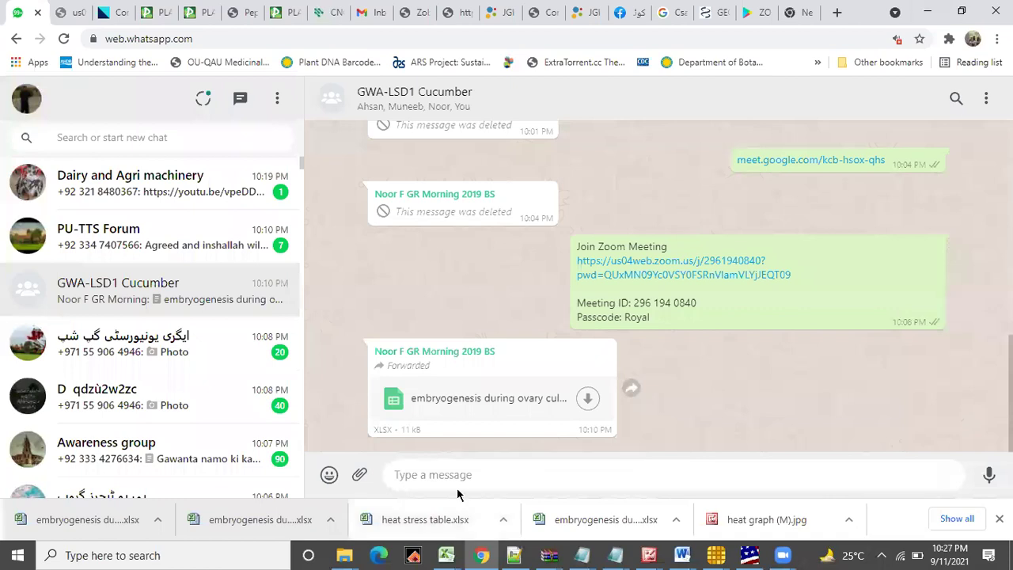
pyautogui.click(359, 474)
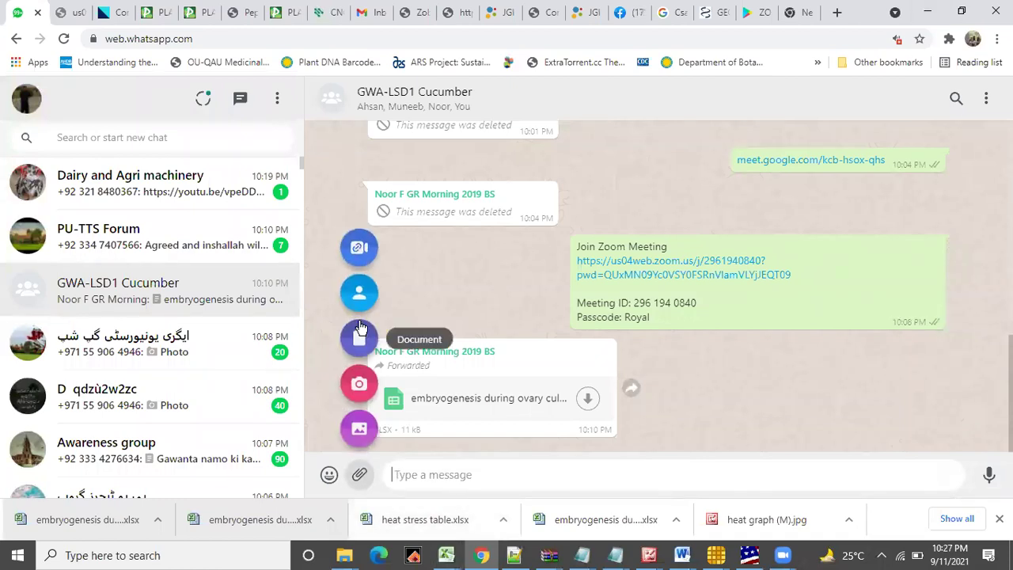
pyautogui.click(359, 327)
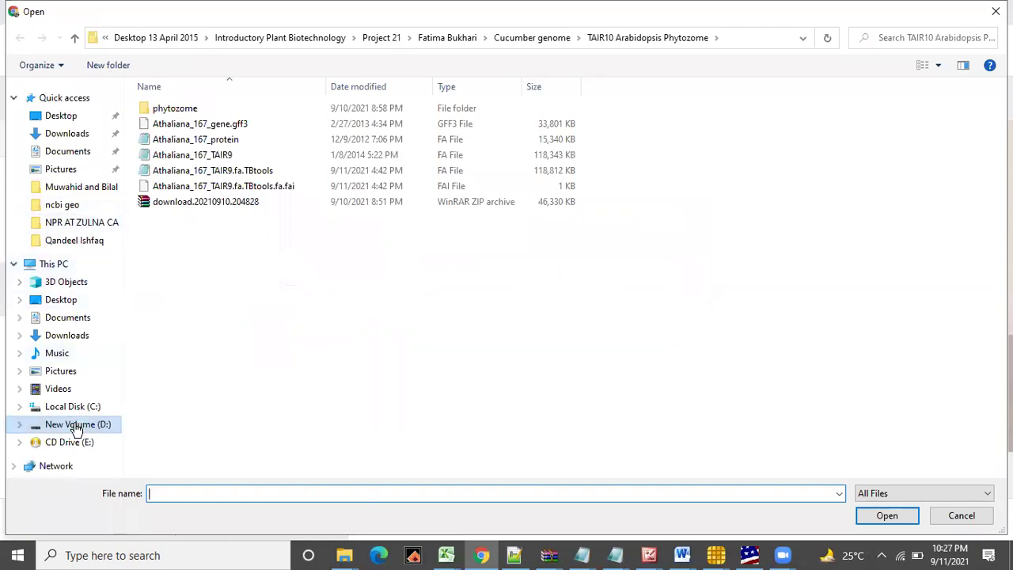
# Browse for the attachments to the LSD1 project folder under New Volume (D:), Dell PU, UG student, Cucumber
pyautogui.click(157, 40)
pyautogui.click(255, 40)
pyautogui.click(220, 125)
pyautogui.press('u')
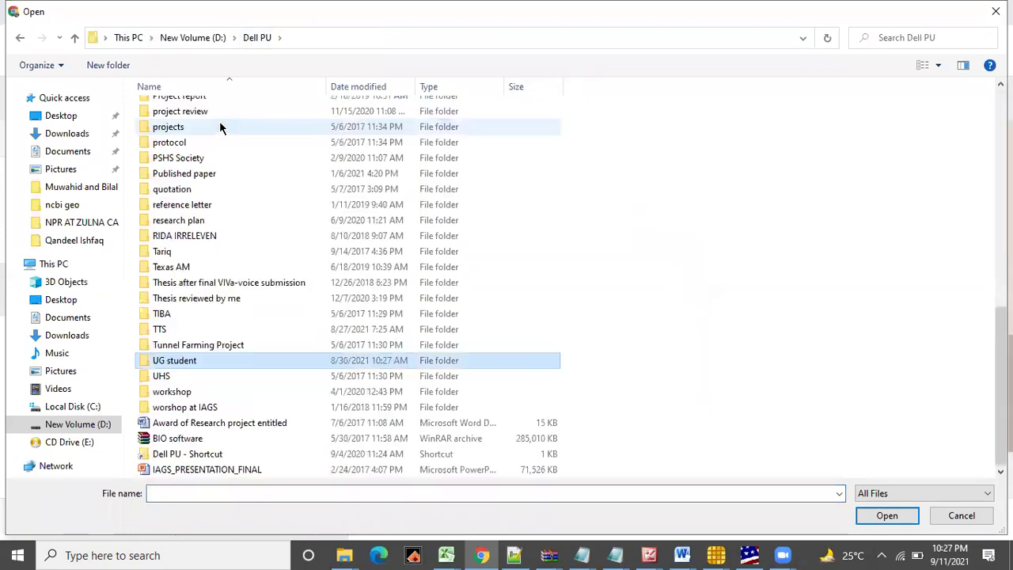
pyautogui.doubleClick(170, 367)
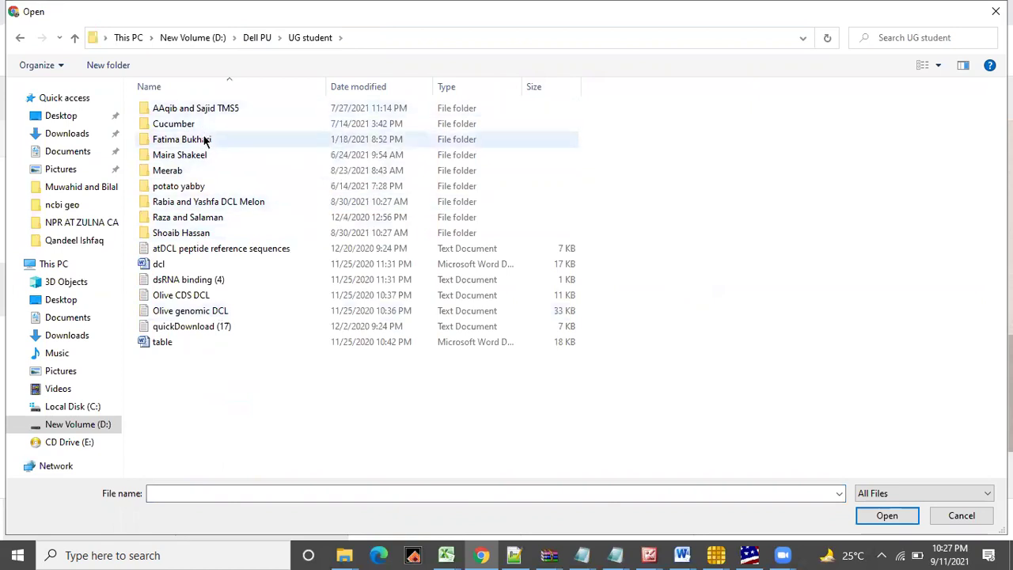
pyautogui.doubleClick(199, 125)
pyautogui.doubleClick(200, 142)
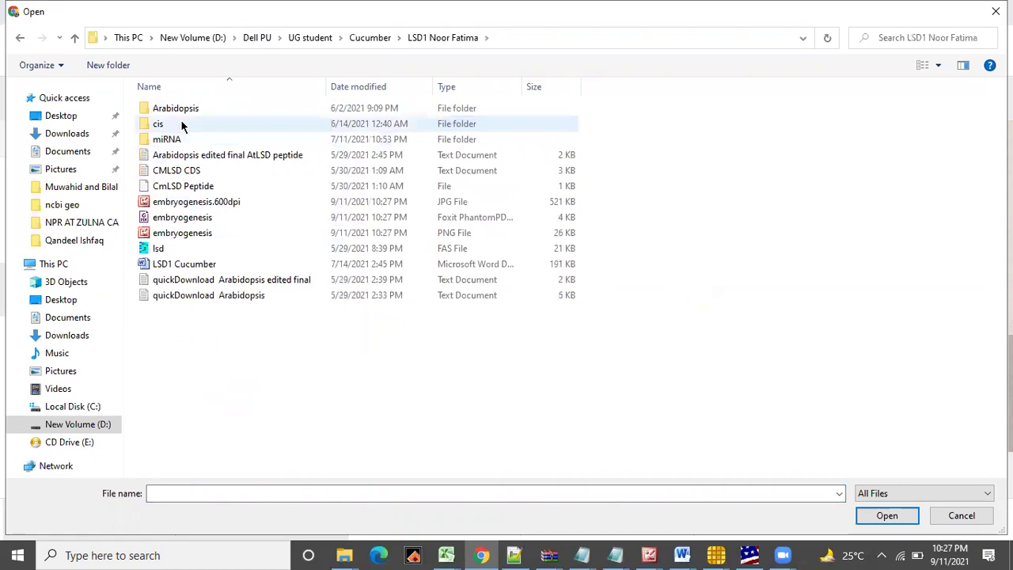
# Attach the embryogenesis 600 dpi JPG, PDF and PNG files together and send them to the group
pyautogui.click(190, 201)
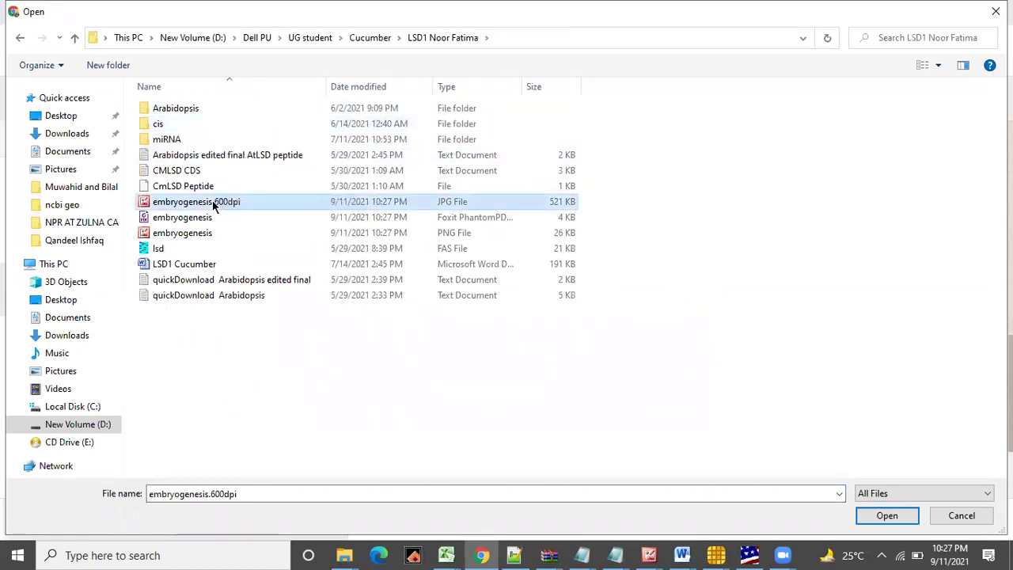
pyautogui.keyDown('shift'); pyautogui.click(182, 230); pyautogui.keyUp('shift')
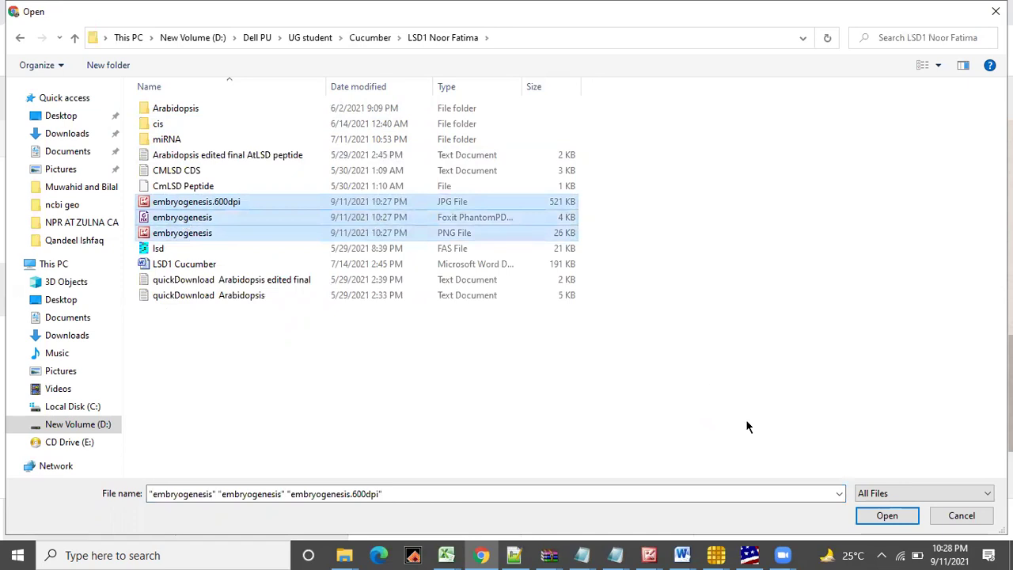
pyautogui.click(874, 517)
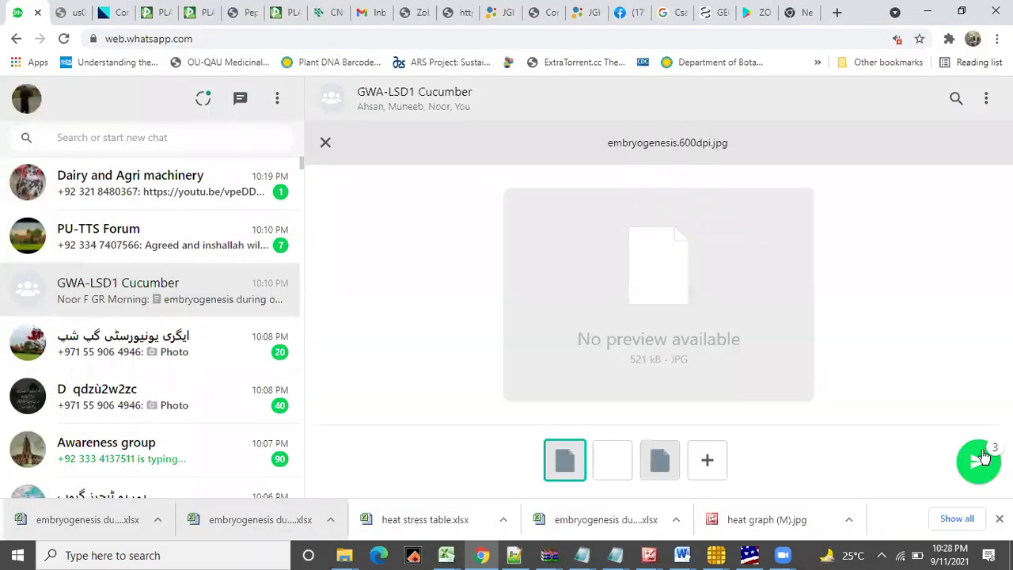
pyautogui.click(979, 465)
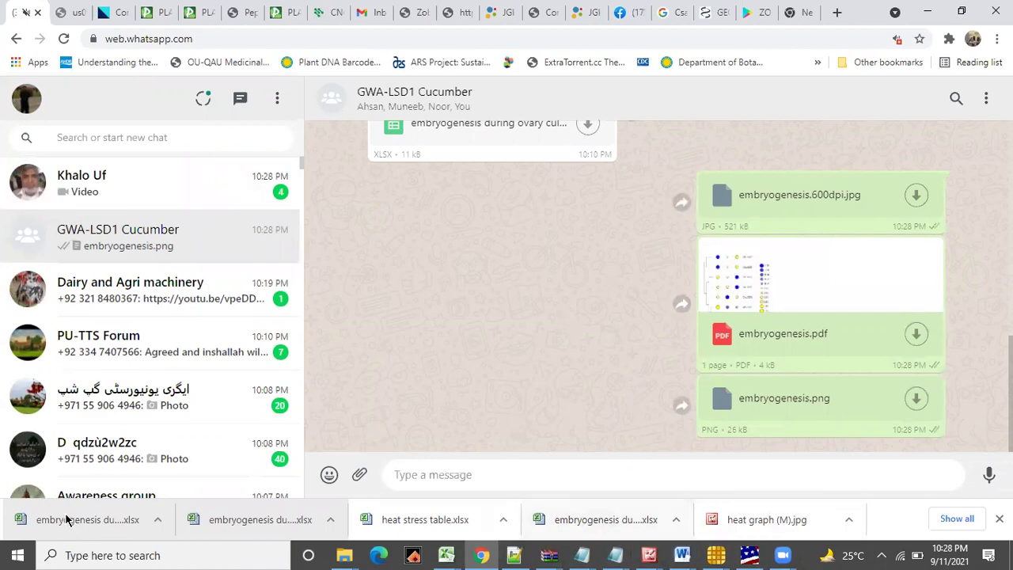
# Switch to the Excel workbook embryogenesis during ovary culture Table (3), review Sheet1, and close the workbook with its changes saved
pyautogui.click(439, 552)
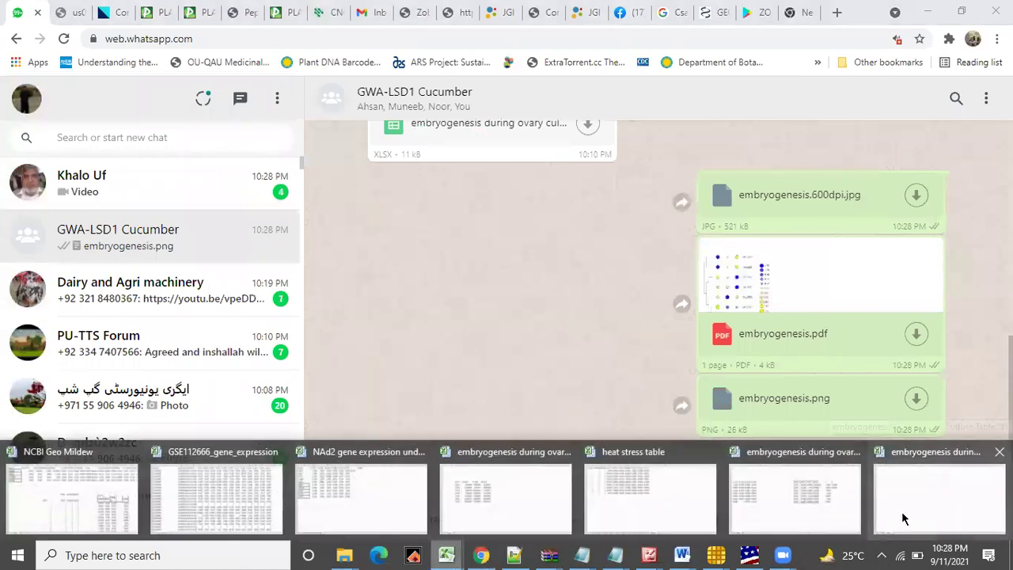
pyautogui.click(903, 518)
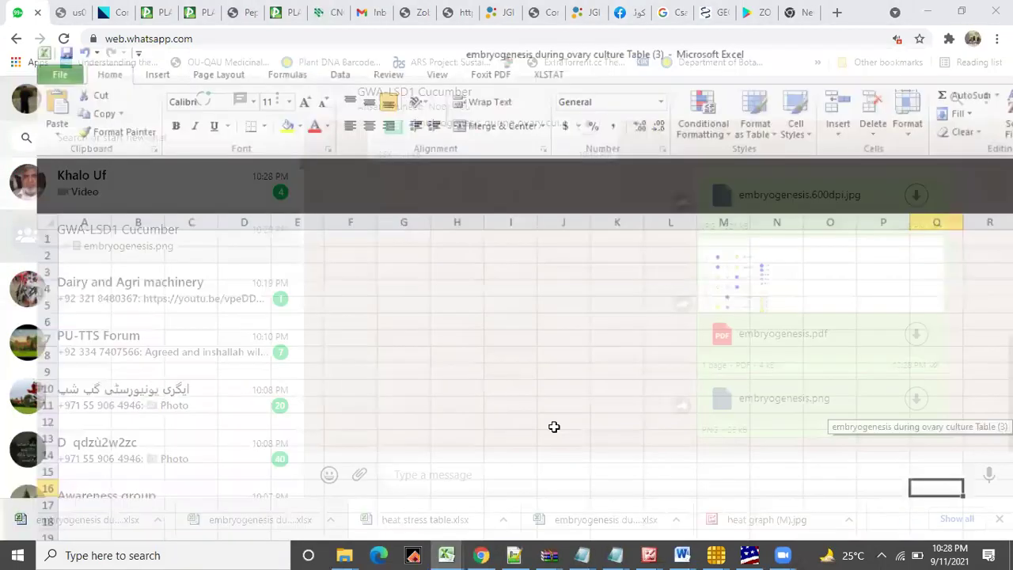
pyautogui.click(68, 519)
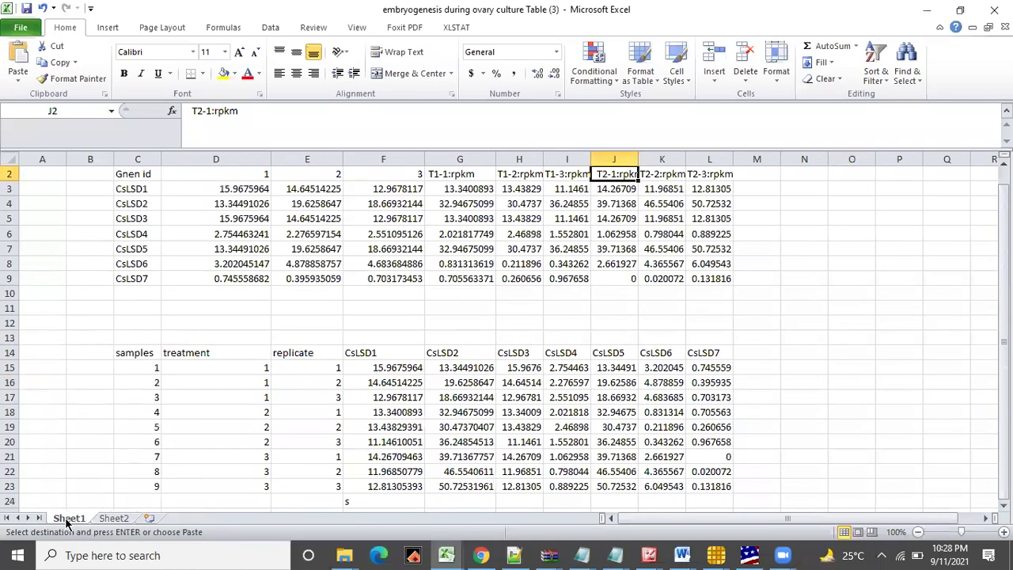
pyautogui.click(854, 261)
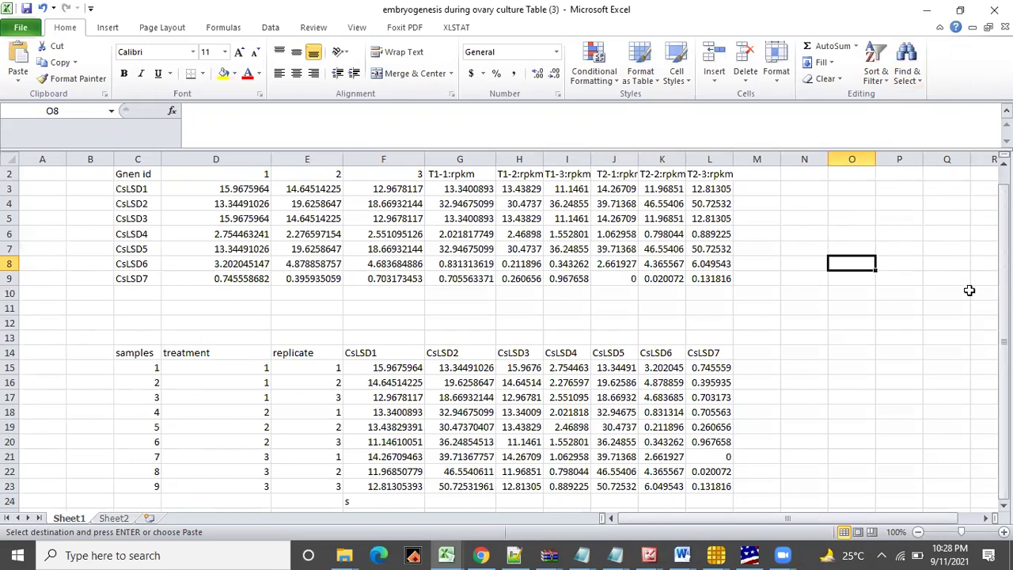
pyautogui.scroll(1, 506, 332)
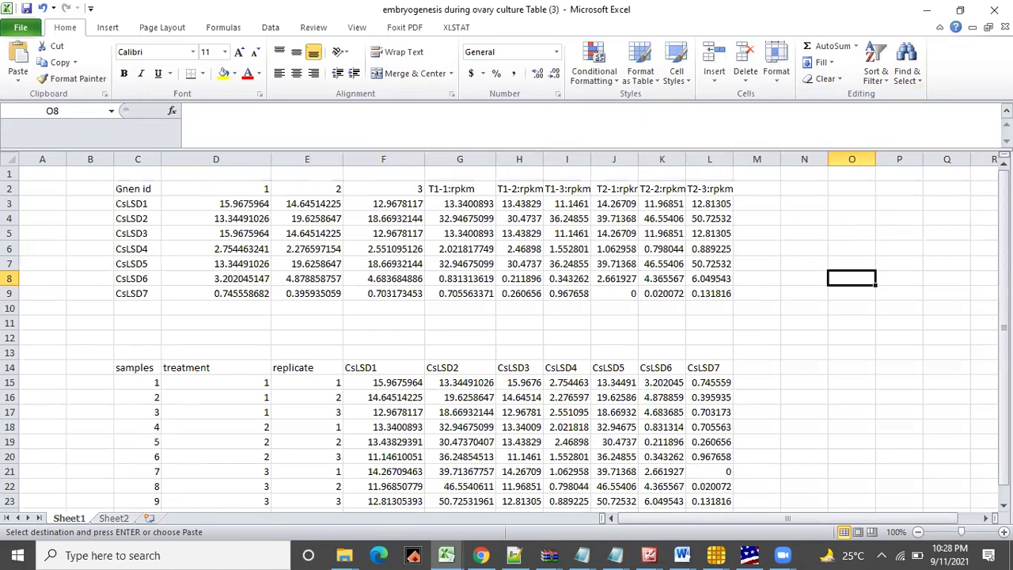
pyautogui.click(994, 10)
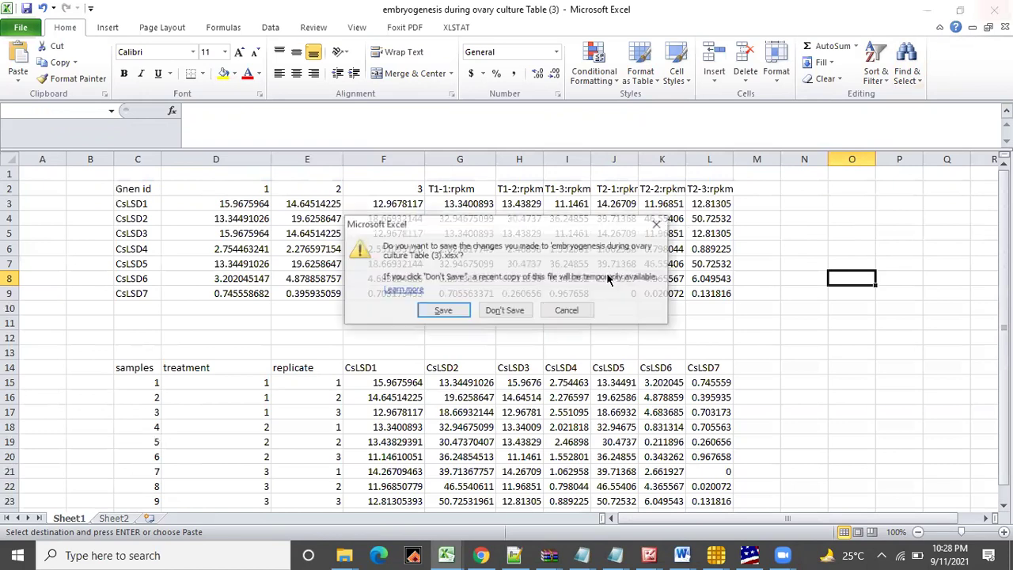
pyautogui.click(443, 311)
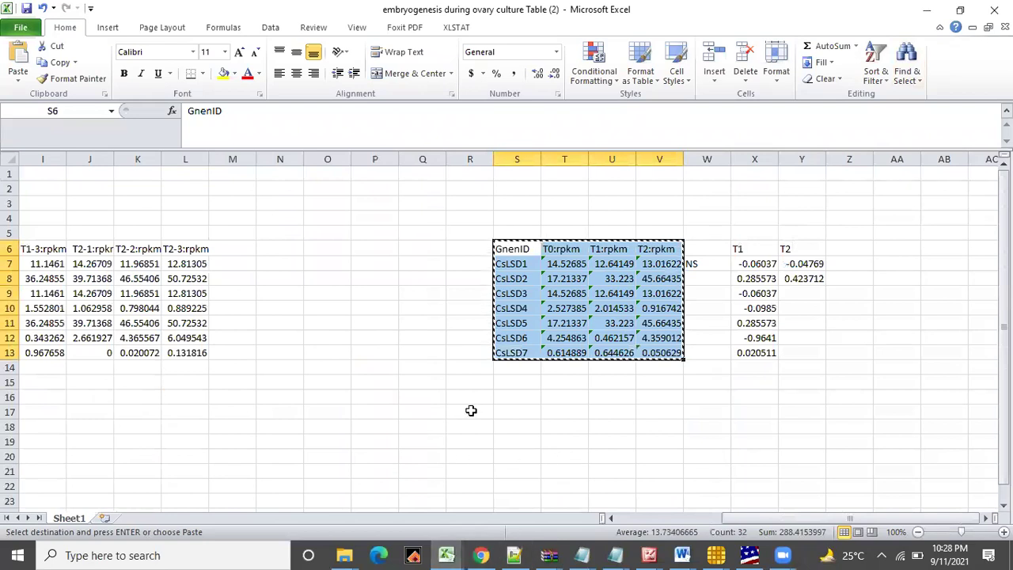
# Check the averaged expression table and its NS mark in Excel, and the CsLSD1 analysis of variance in Statistix
pyautogui.click(471, 410)
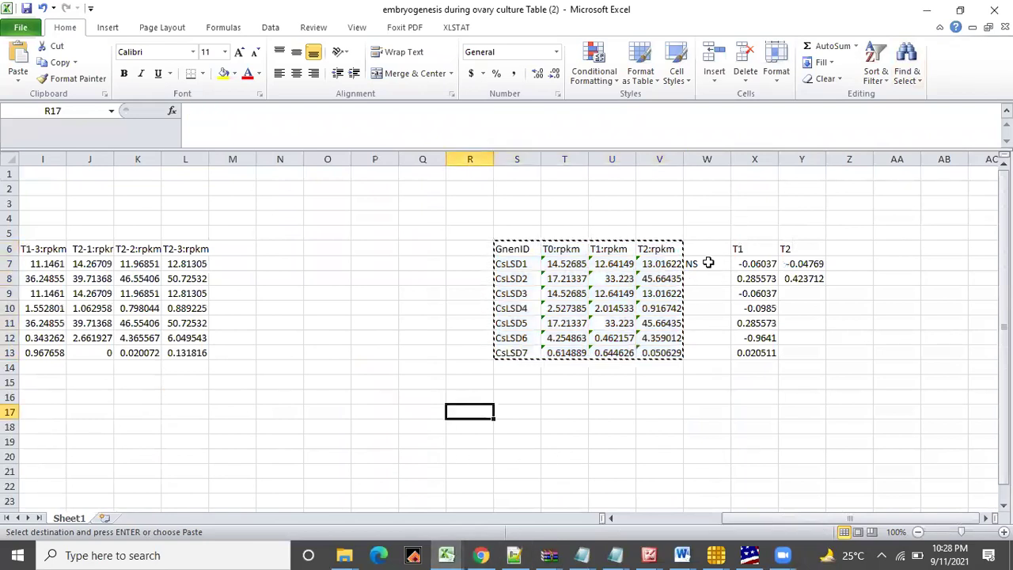
pyautogui.click(708, 263)
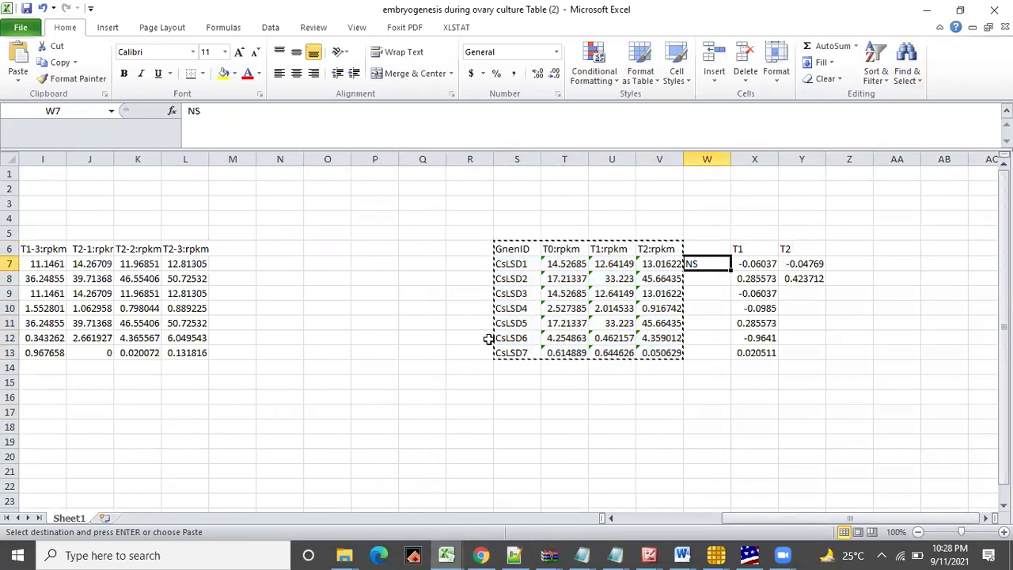
pyautogui.click(524, 366)
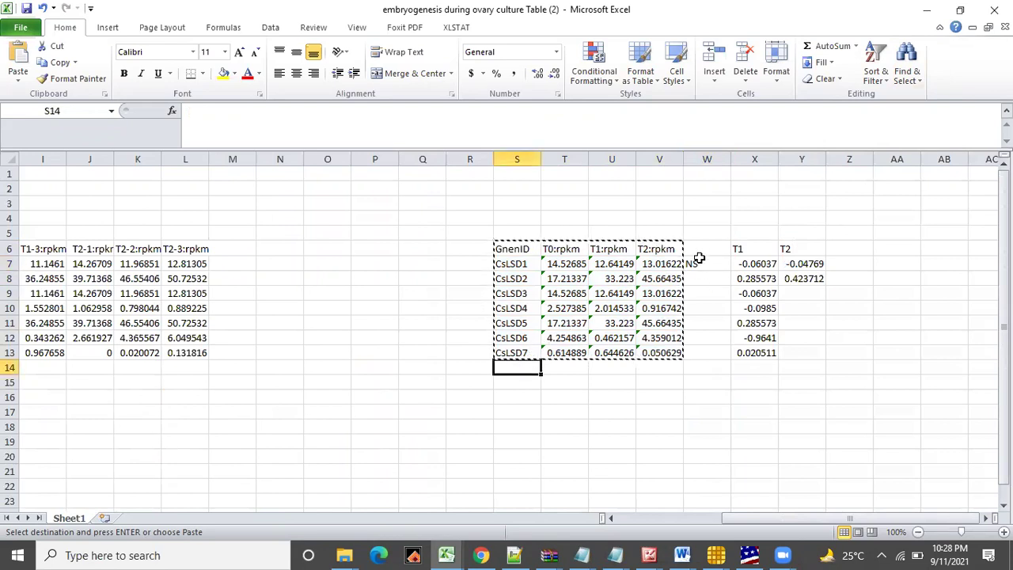
pyautogui.click(744, 554)
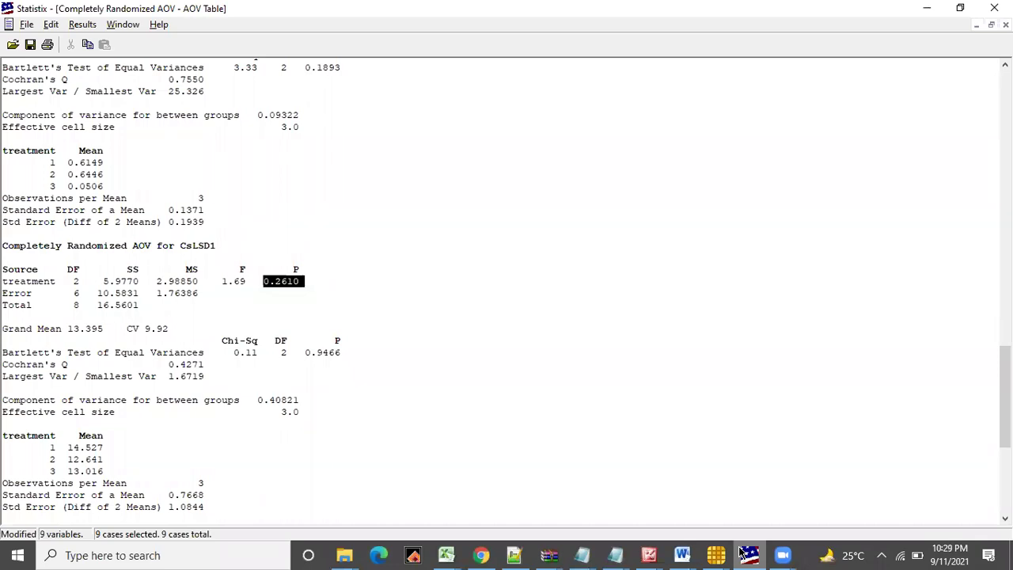
pyautogui.click(927, 8)
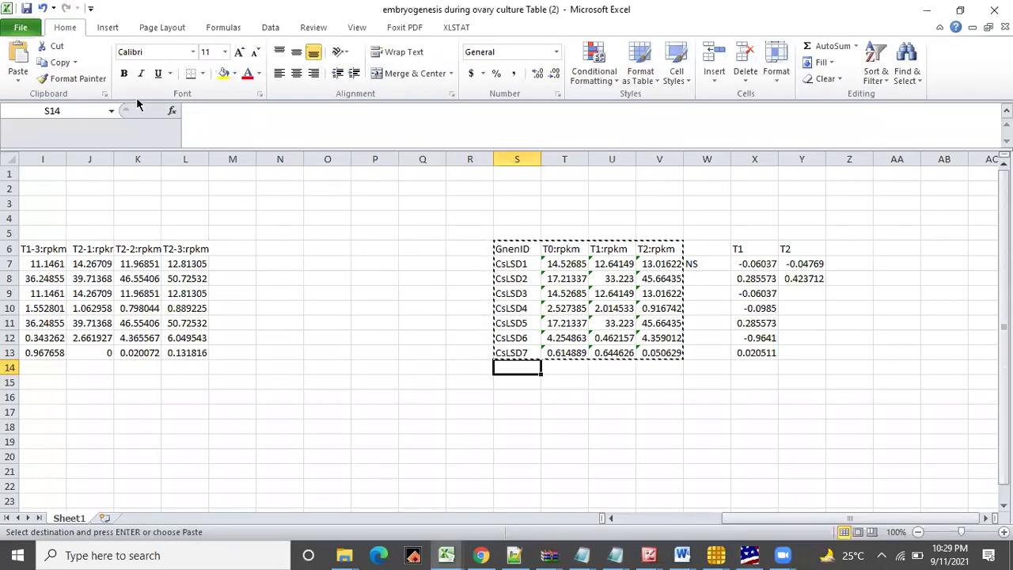
# Clear the pending copy selection and begin saving a copy of the workbook, browsing to Dell PU on New Volume (D:)
pyautogui.click(19, 24)
pyautogui.press('Escape')
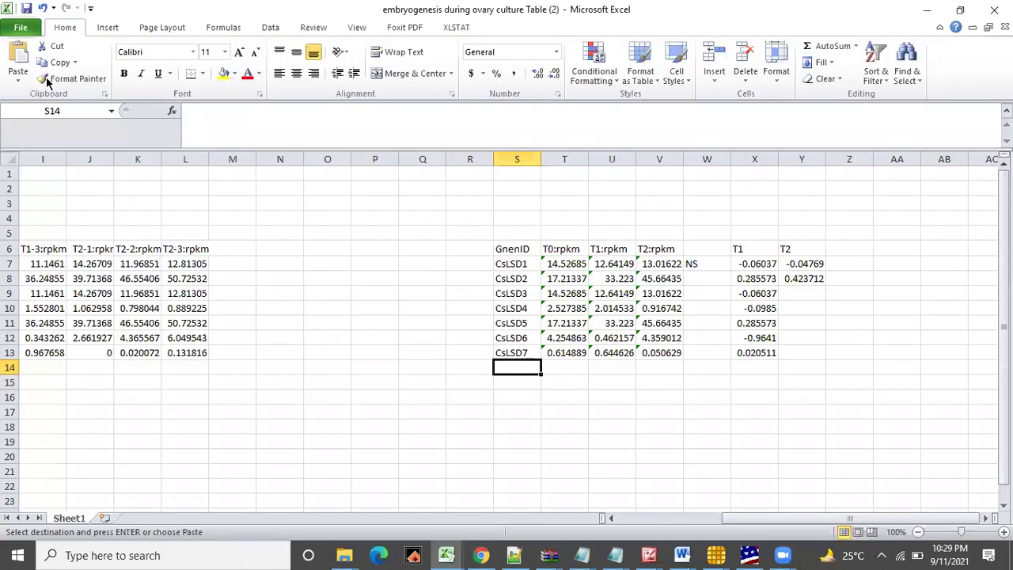
pyautogui.press('F12')
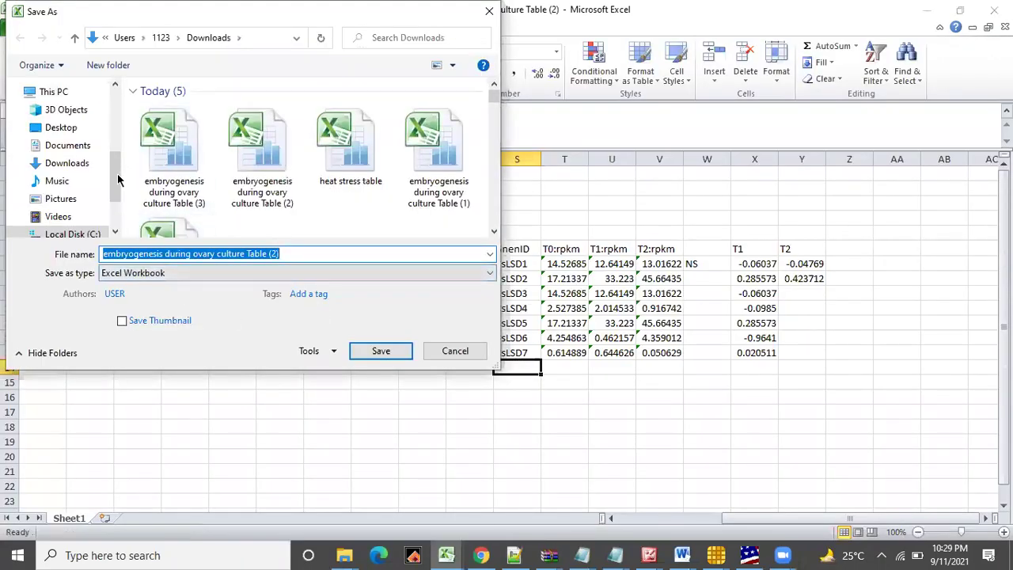
pyautogui.scroll(-3, 118, 190)
pyautogui.click(79, 175)
pyautogui.click(167, 176)
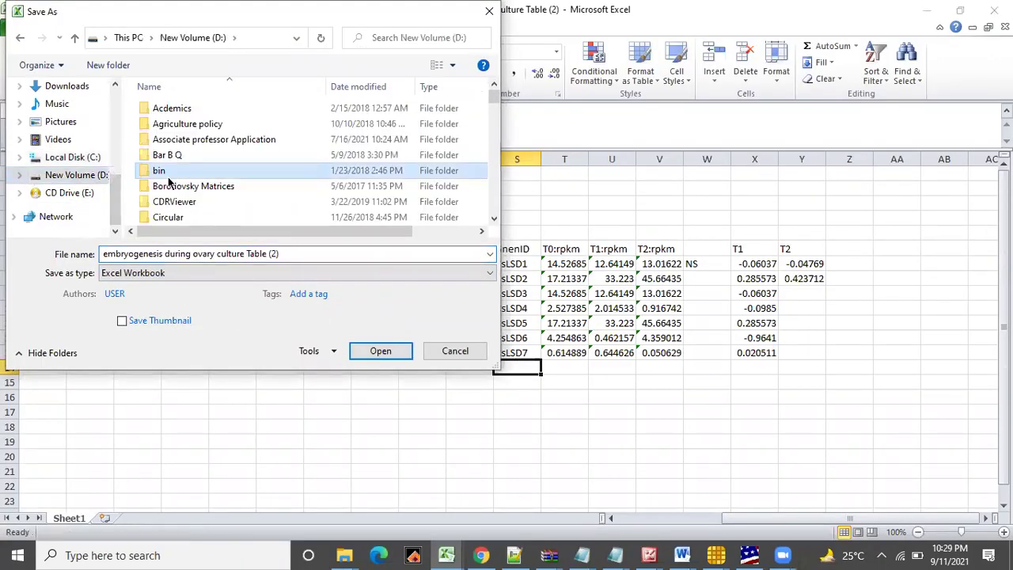
pyautogui.scroll(-3, 168, 180)
pyautogui.doubleClick(158, 133)
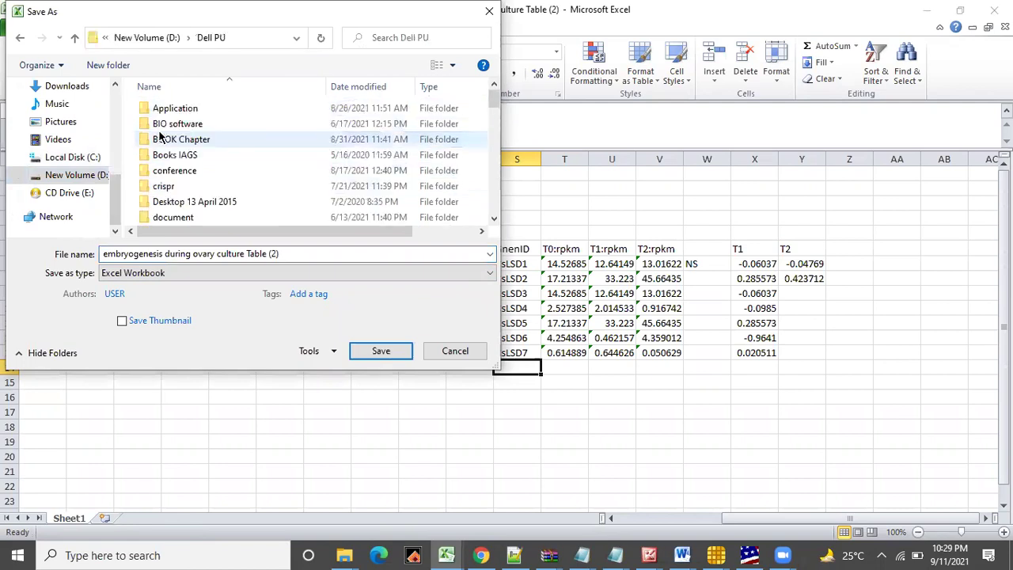
# Save embryogenesis during ovary culture Table (2) as an Excel Workbook in the LSD1 project folder under UG student, Cucumber
pyautogui.scroll(-10, 160, 136)
pyautogui.click(162, 154)
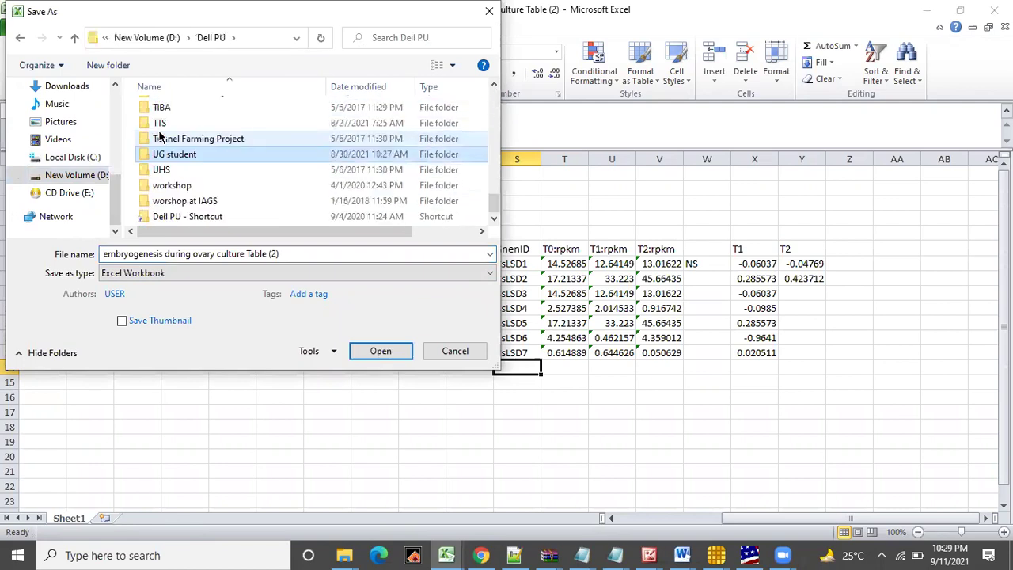
pyautogui.doubleClick(163, 154)
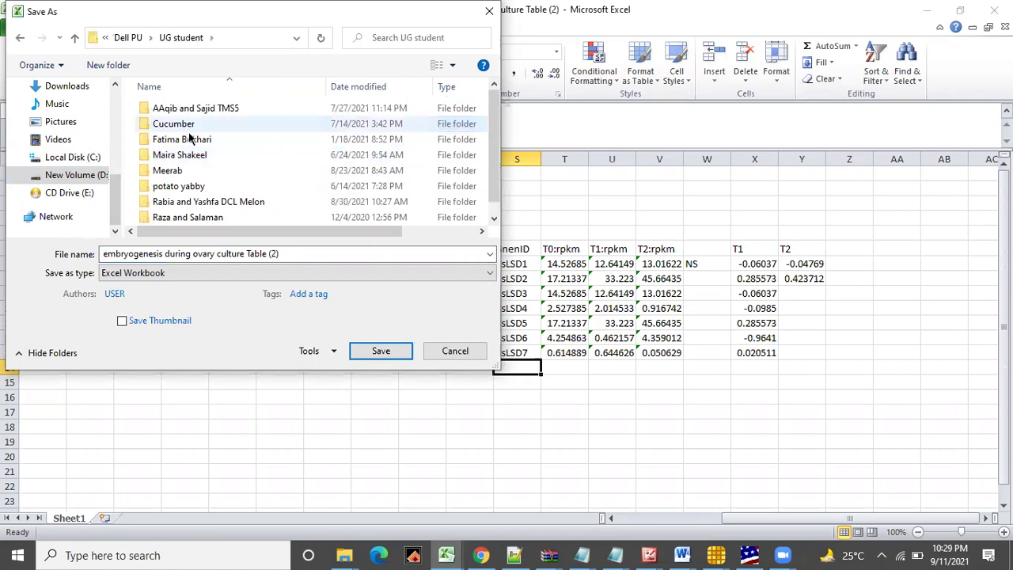
pyautogui.doubleClick(175, 124)
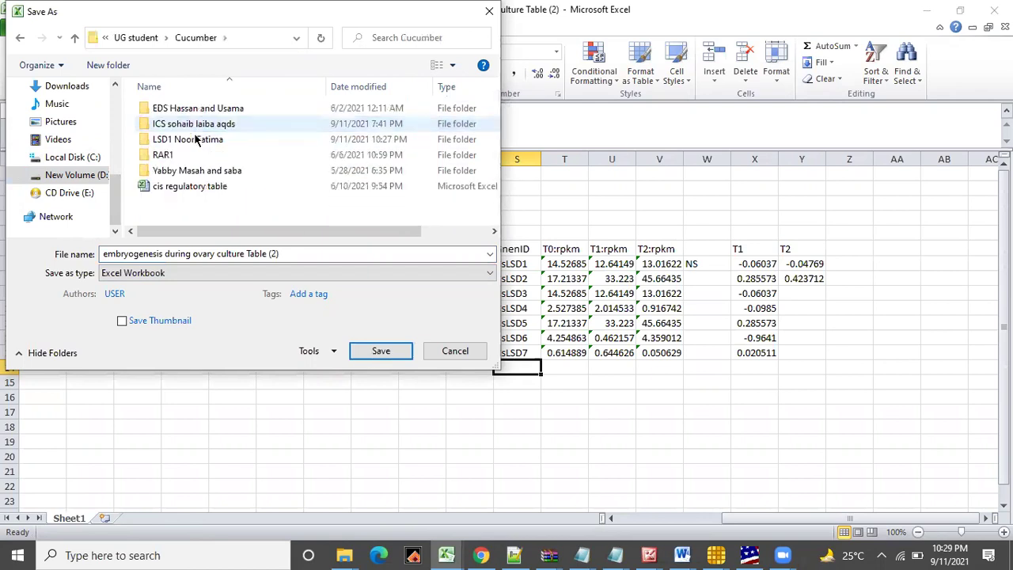
pyautogui.doubleClick(196, 140)
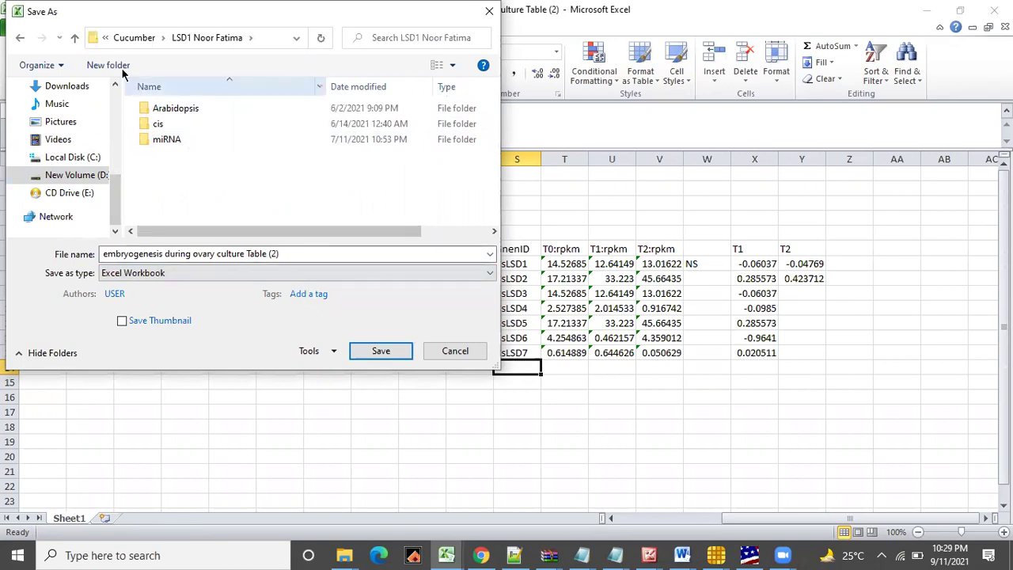
pyautogui.click(389, 351)
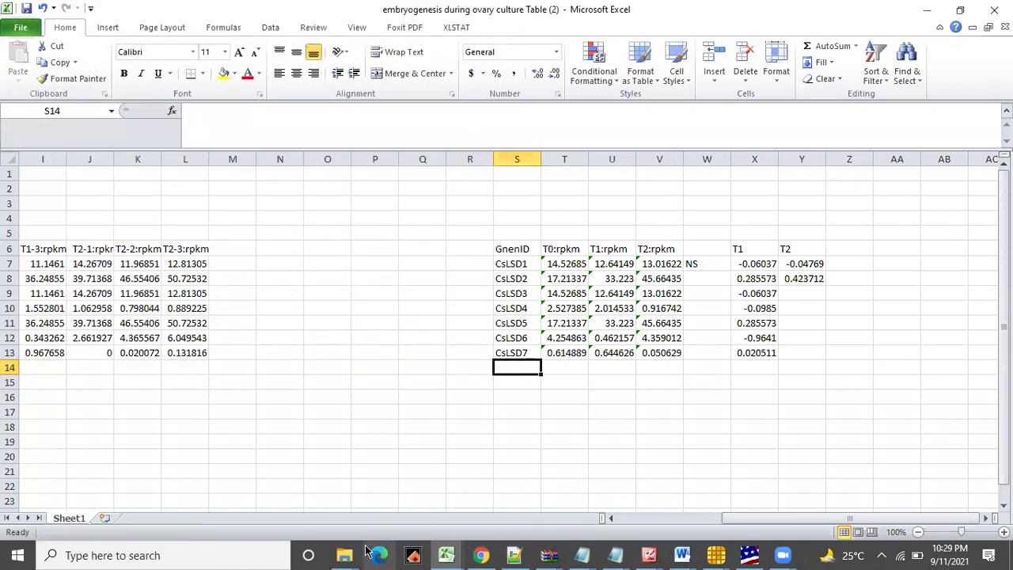
# Switch to WhatsApp and send the embryogenesis during ovary culture workbook from the LSD1 project folder to the GWA-LSD1 Cucumber group
pyautogui.click(481, 555)
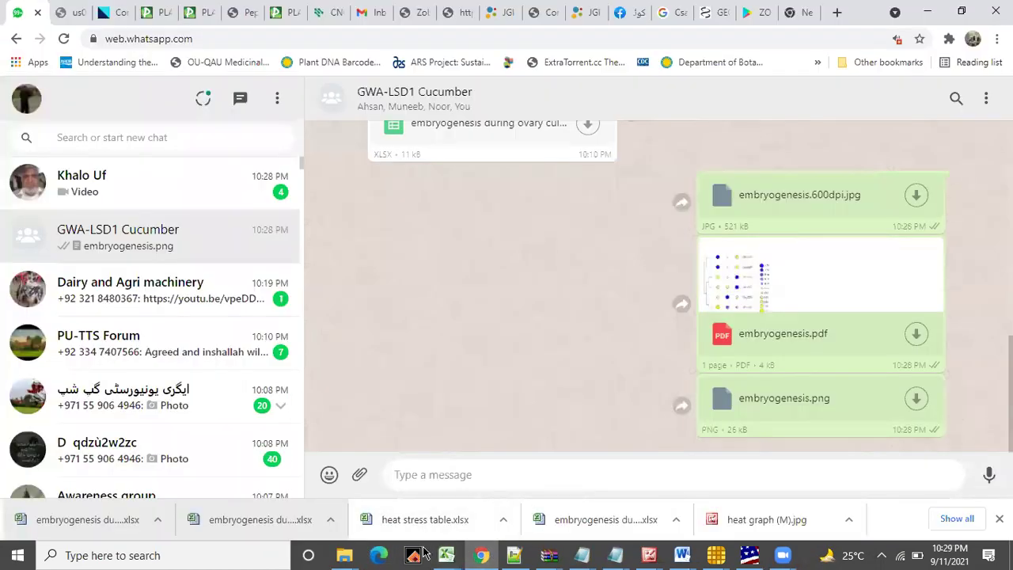
pyautogui.click(360, 474)
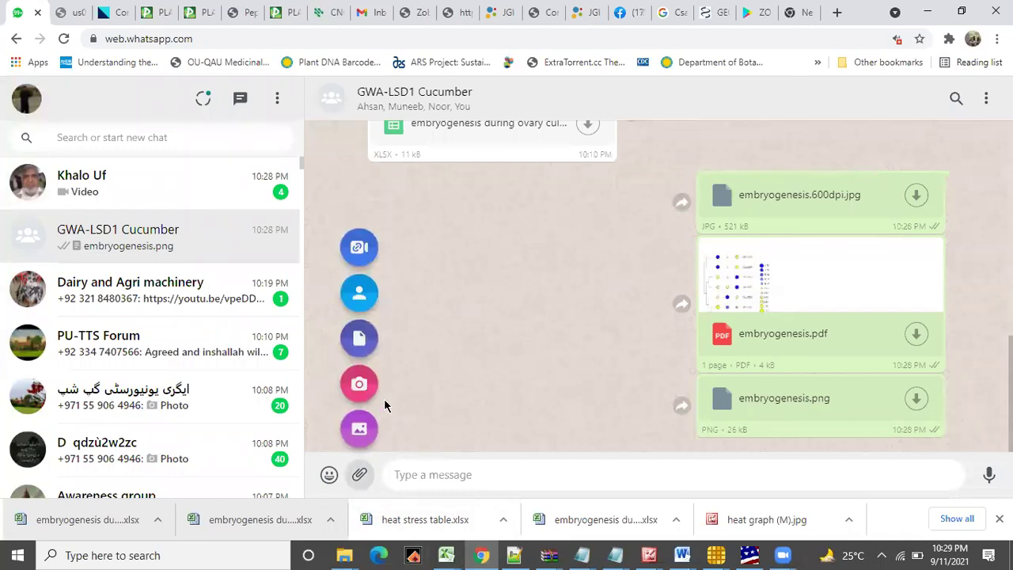
pyautogui.click(362, 340)
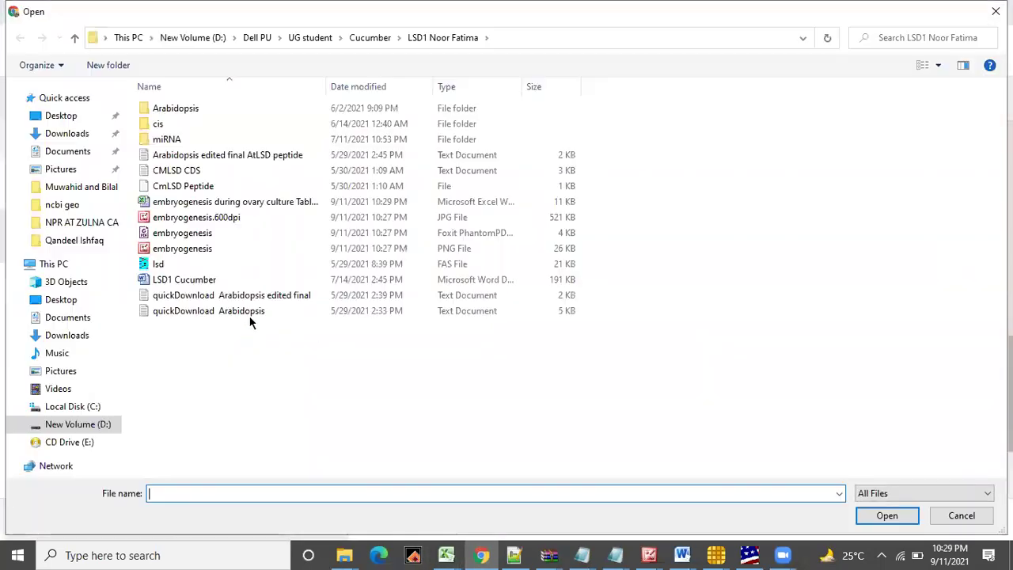
pyautogui.click(204, 204)
pyautogui.doubleClick(204, 204)
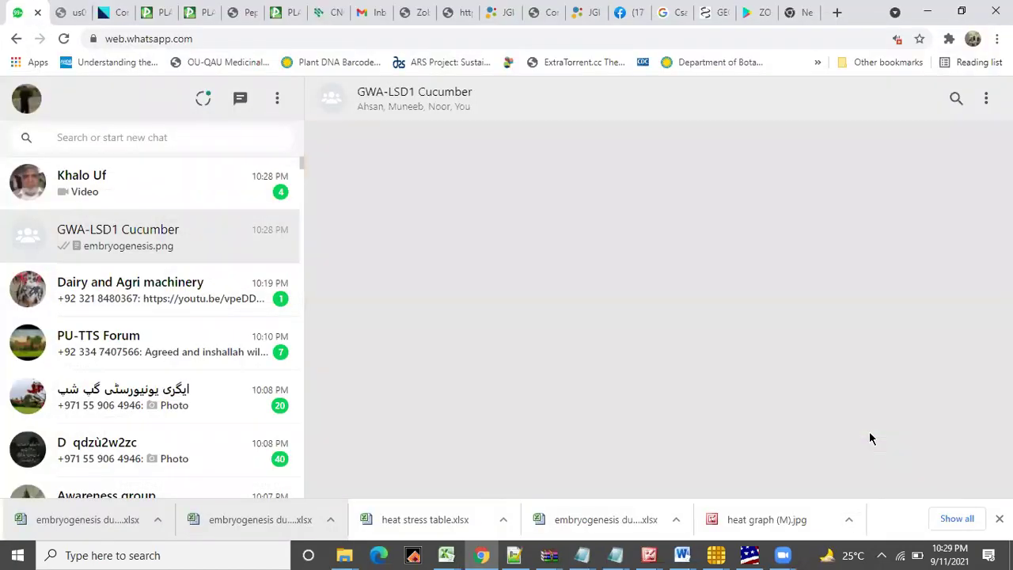
pyautogui.click(978, 459)
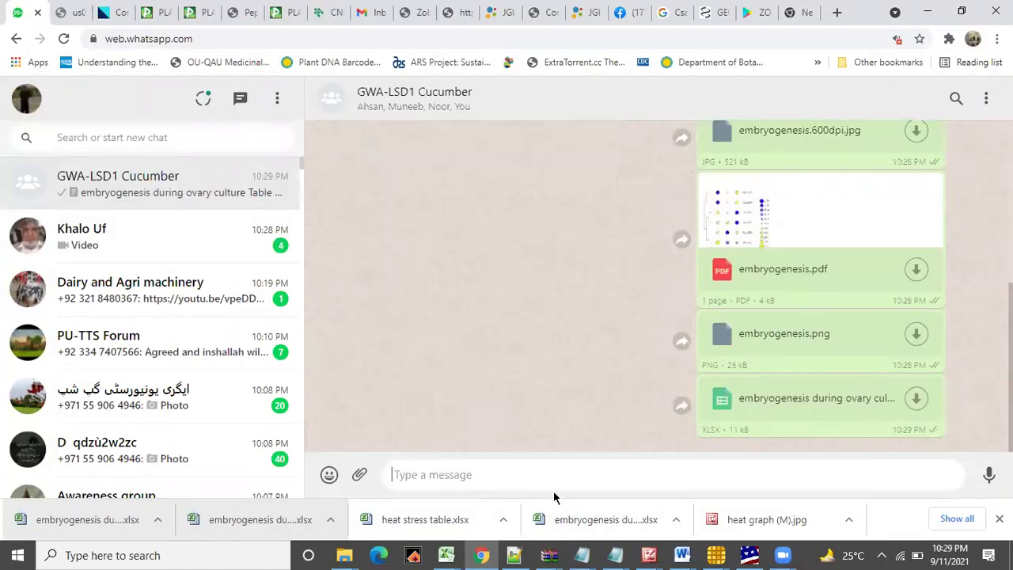
# Attach download.20210911.213834.zip from the Downloads folder as a document and send it to the group
pyautogui.click(355, 476)
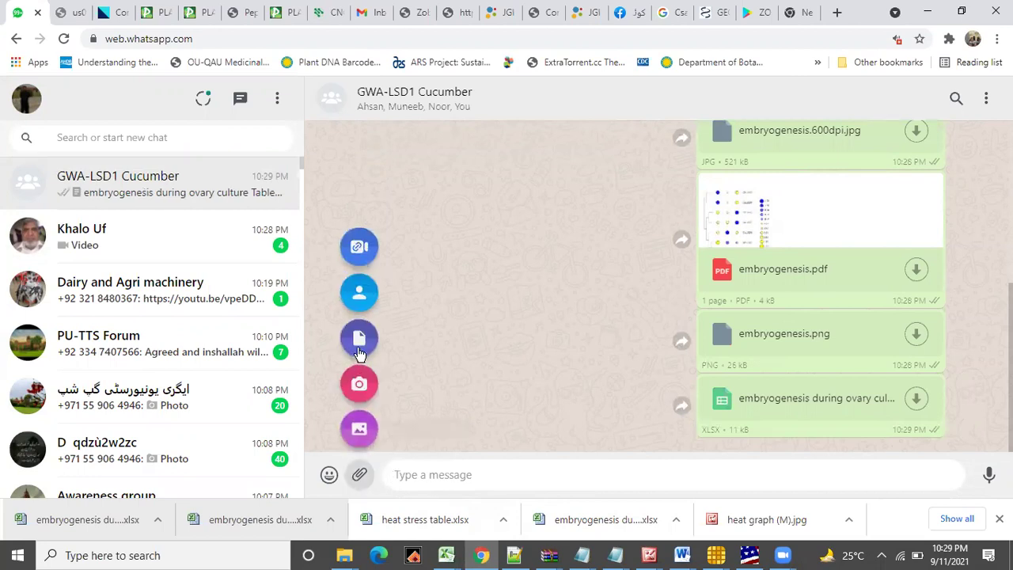
pyautogui.click(366, 333)
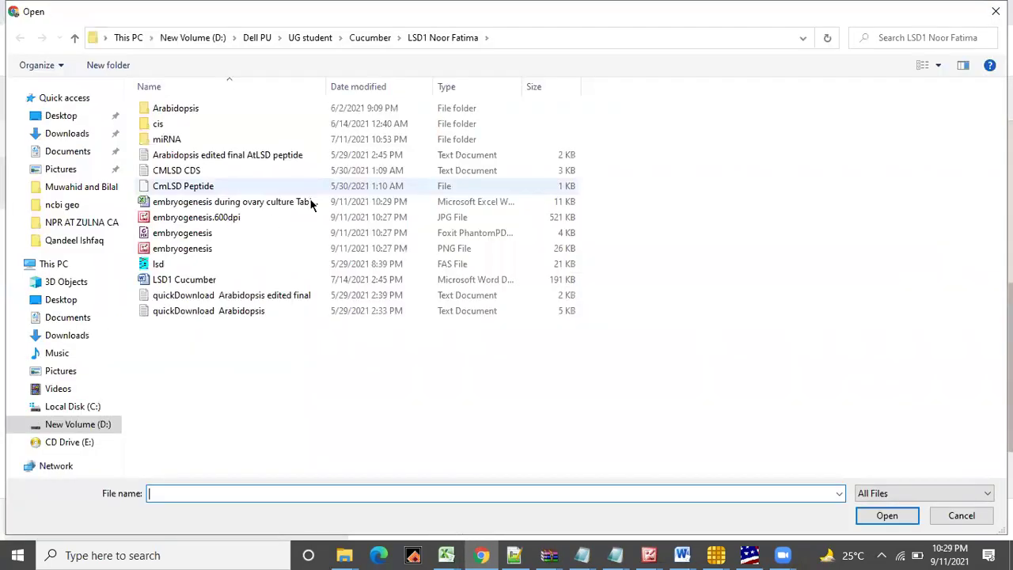
pyautogui.click(67, 133)
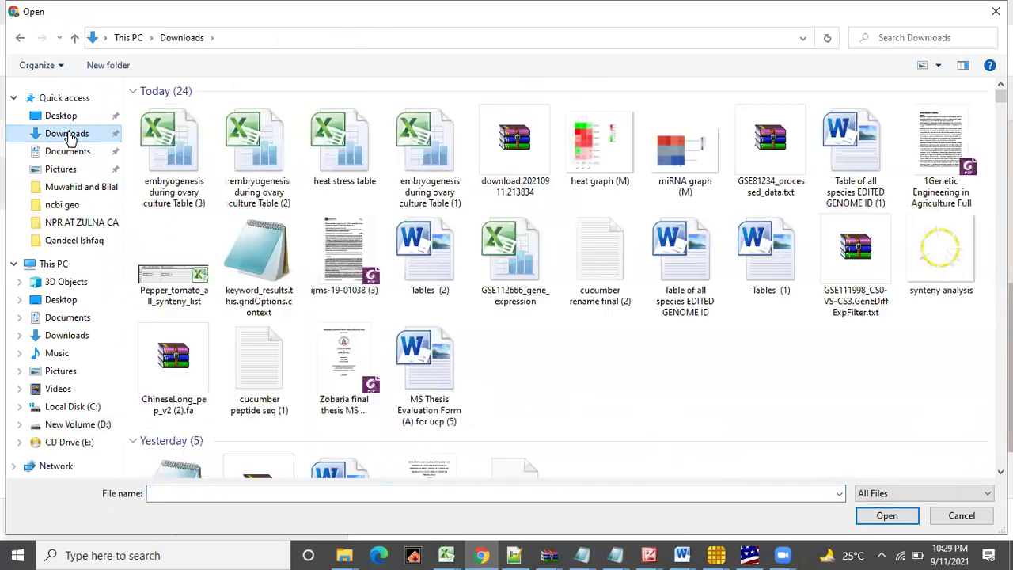
pyautogui.click(514, 190)
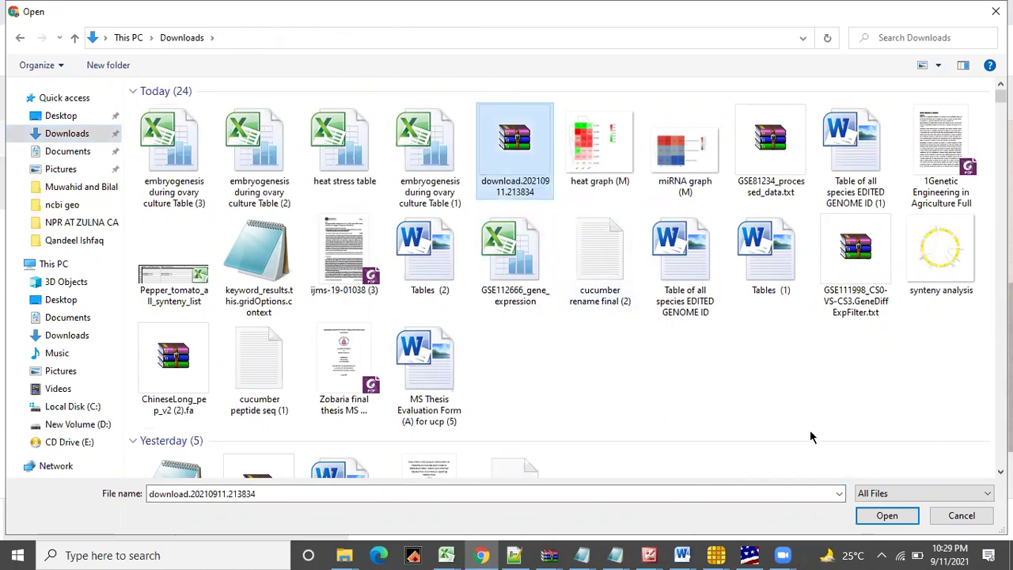
pyautogui.click(887, 516)
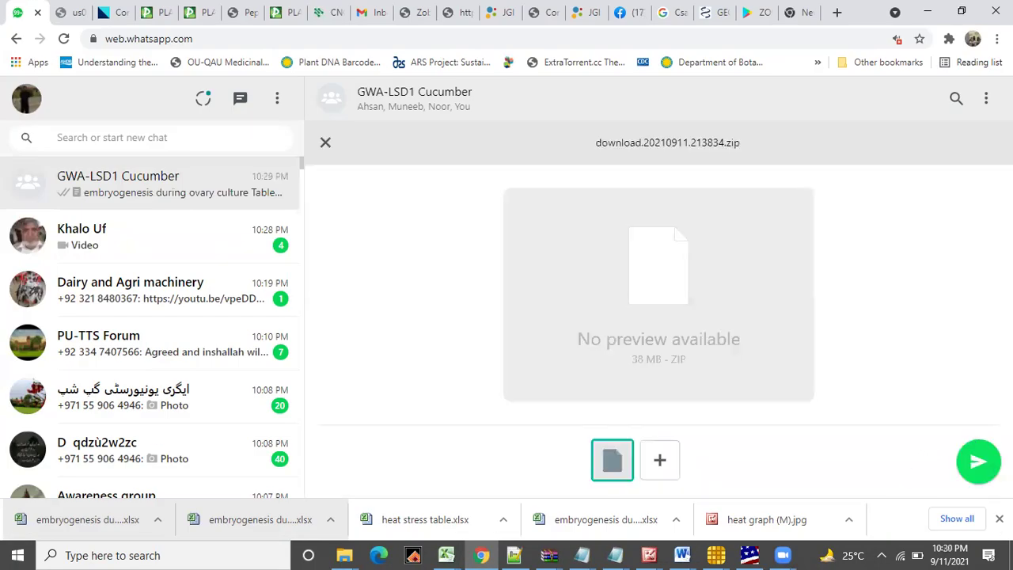
pyautogui.press('Return')
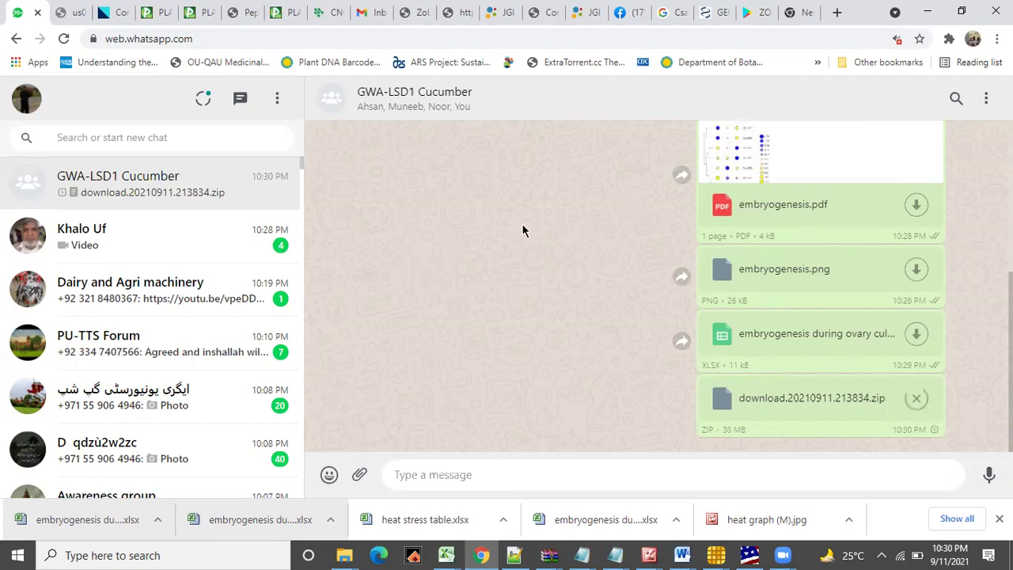
# Switch to Gmail, open the meeting recording e-mail dated 2021-09-11 at 09:35 GMT-7, and open its recording in Drive
pyautogui.click(361, 12)
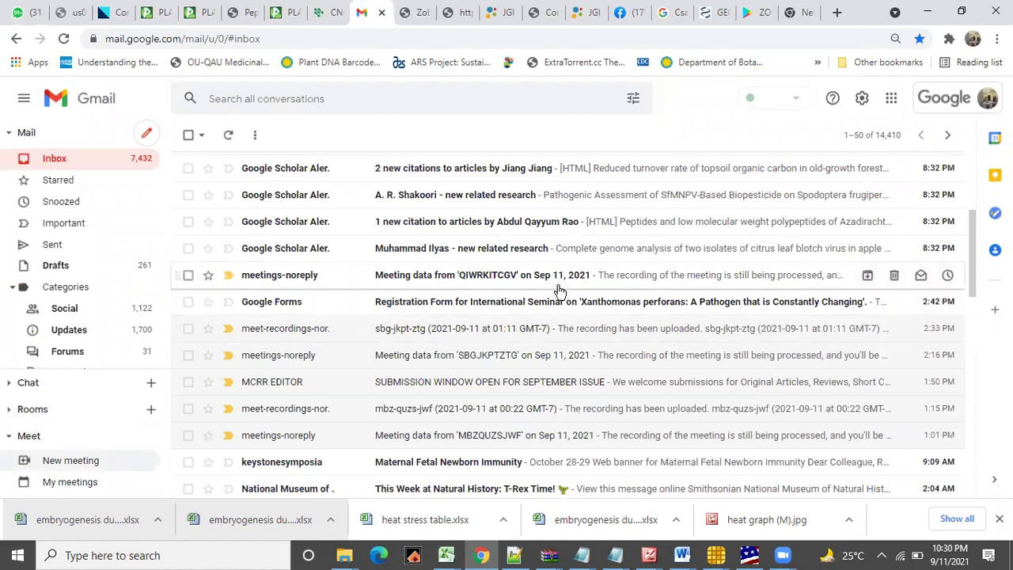
pyautogui.scroll(3, 974, 249)
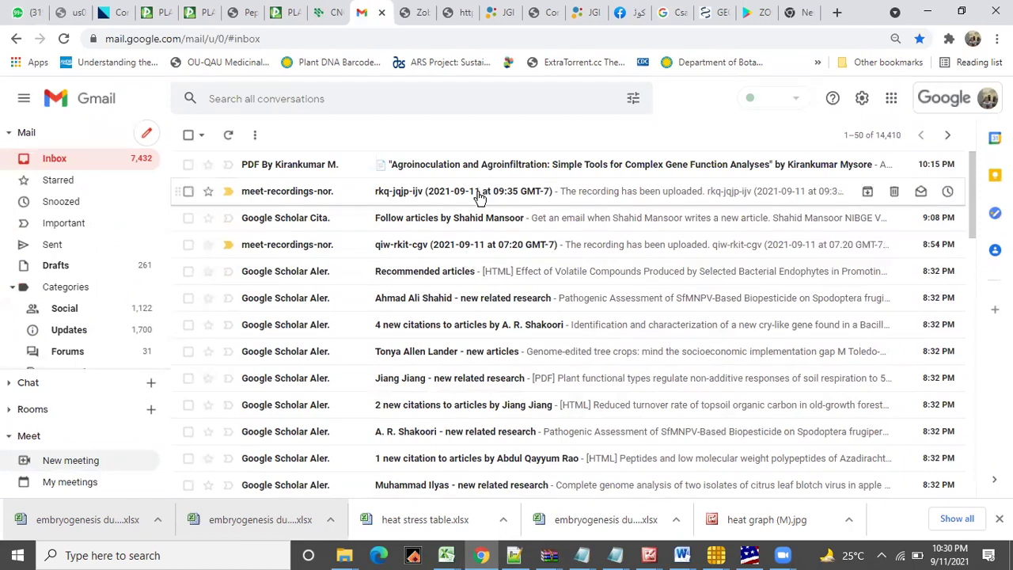
pyautogui.click(478, 196)
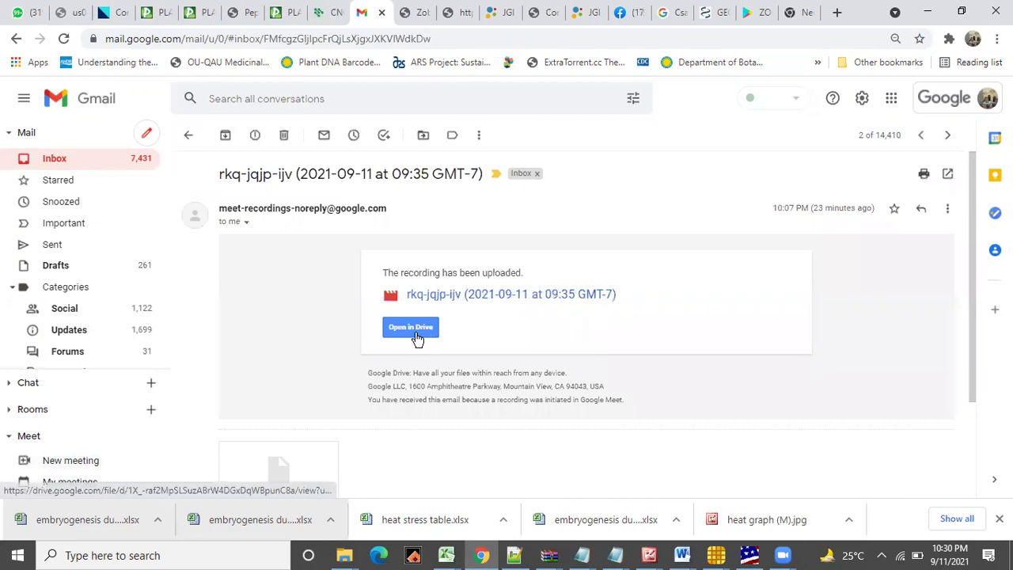
pyautogui.click(415, 332)
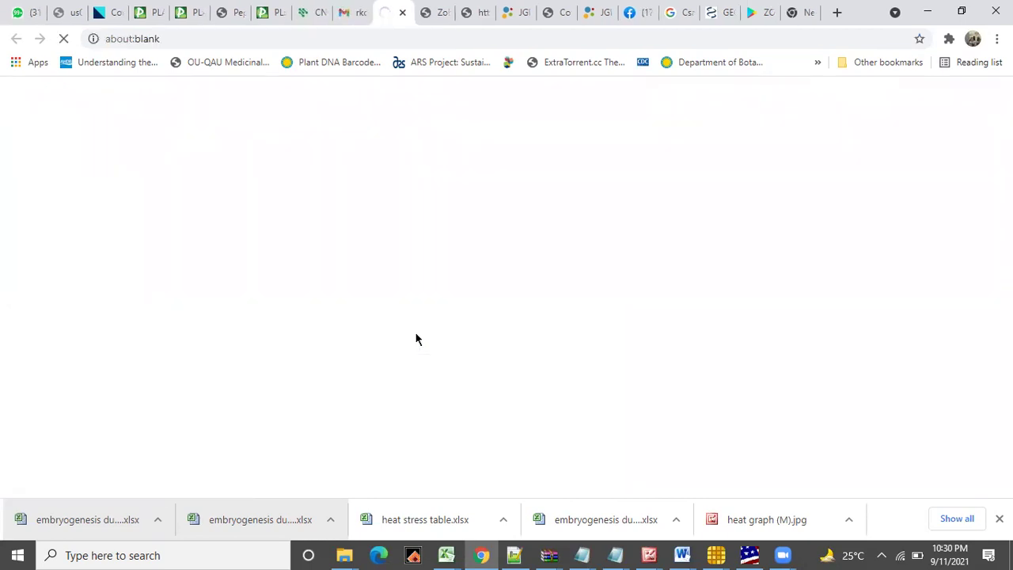